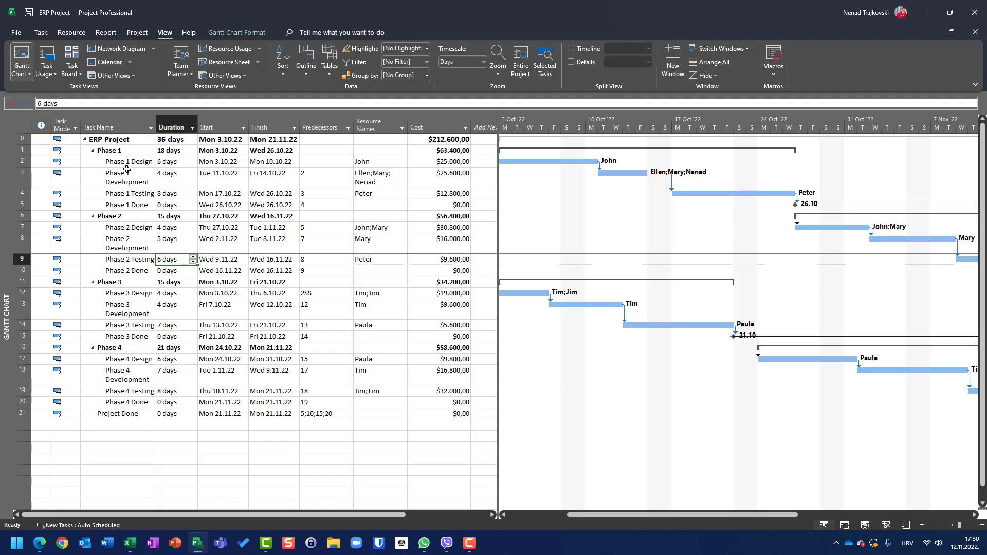
In the Gantt Chart view, filter the Task Name column to the design tasks of Phases 1 to 4.
left_click(53, 59)
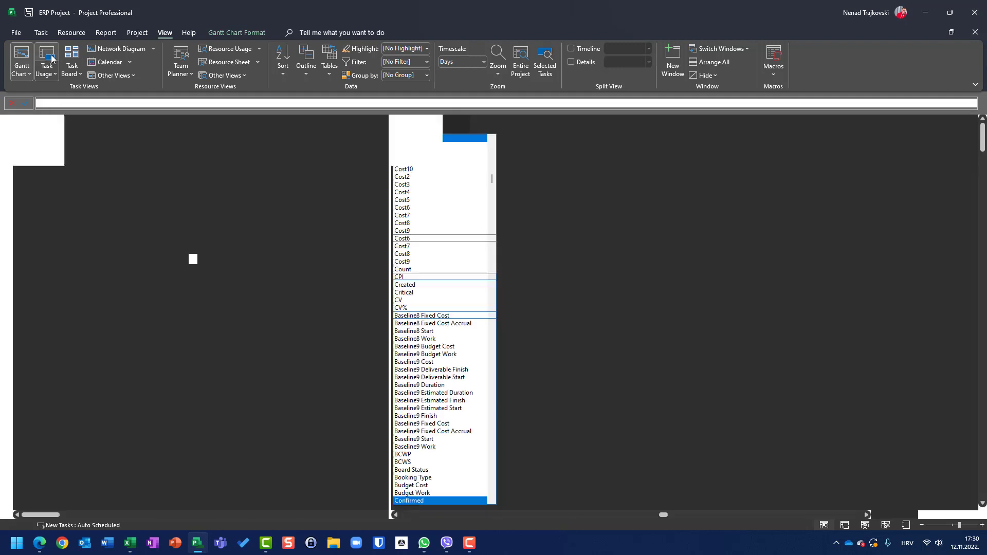
left_click(22, 61)
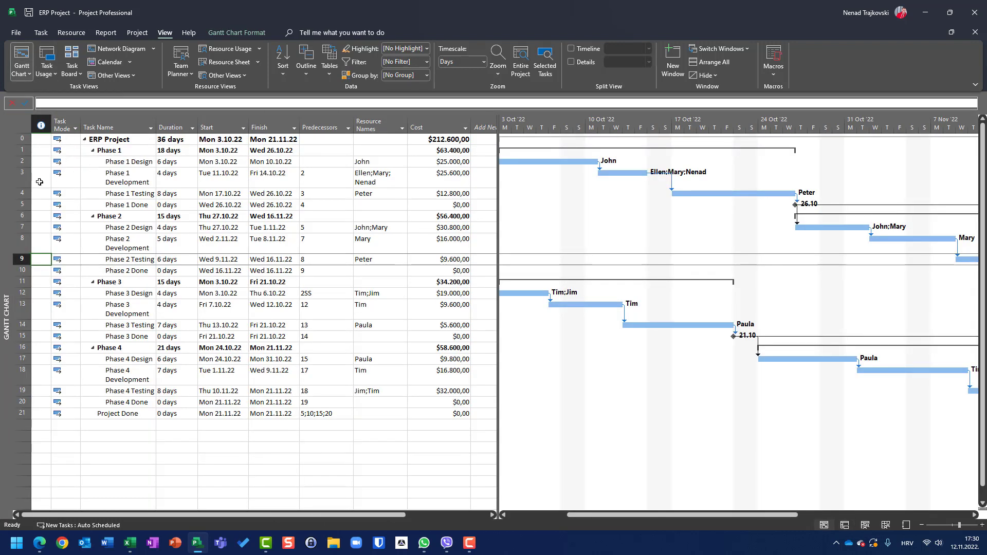
left_click(151, 129)
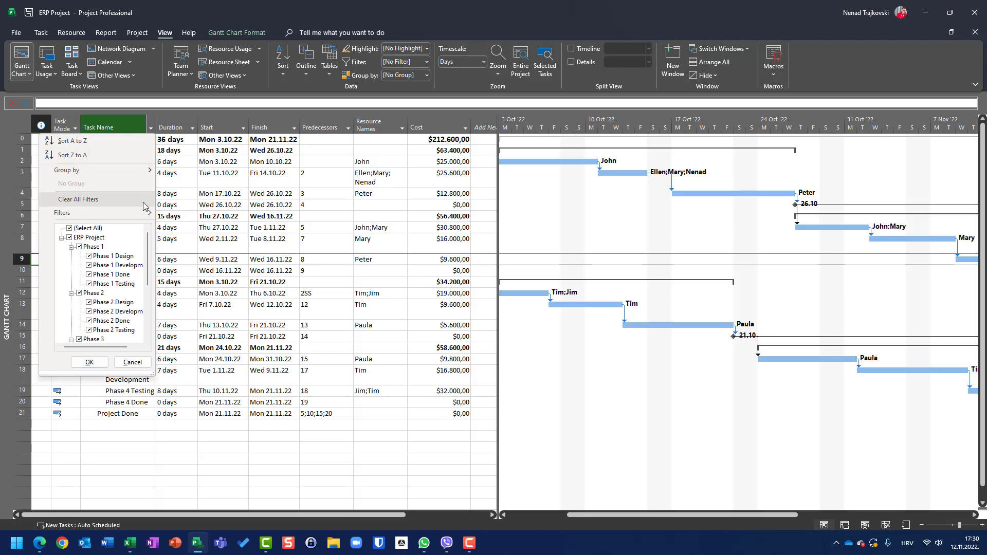
left_click(91, 231)
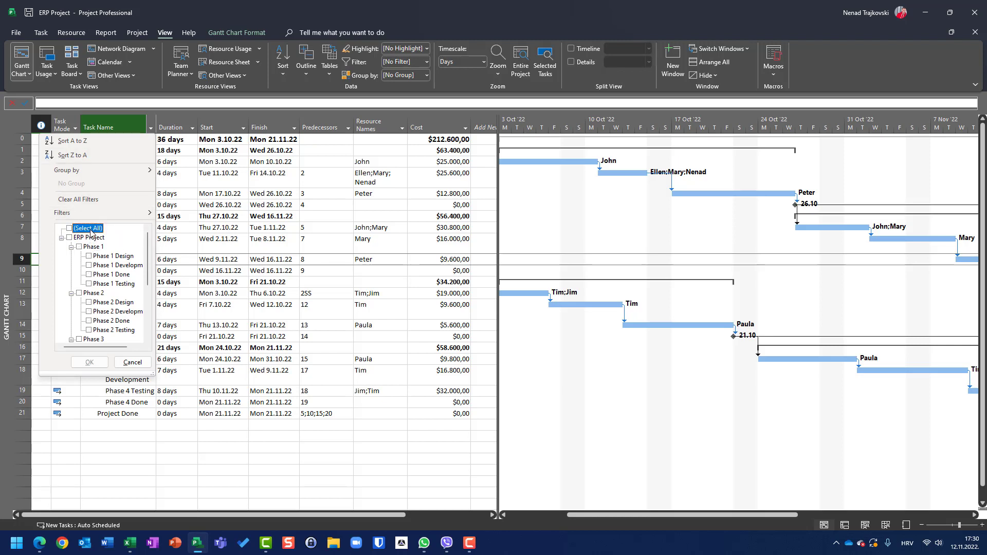
left_click(106, 258)
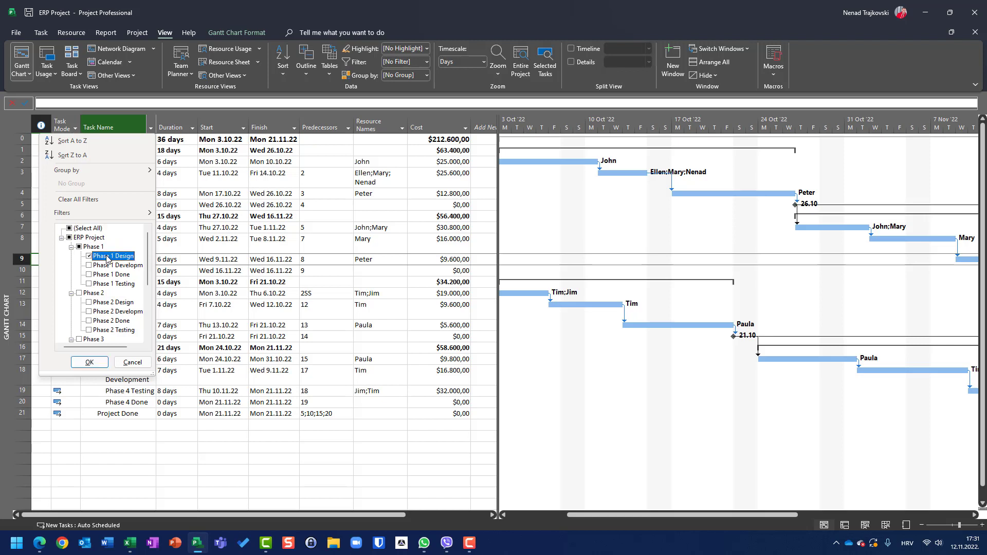
left_click(115, 304)
scroll(116, 304, "down", 2)
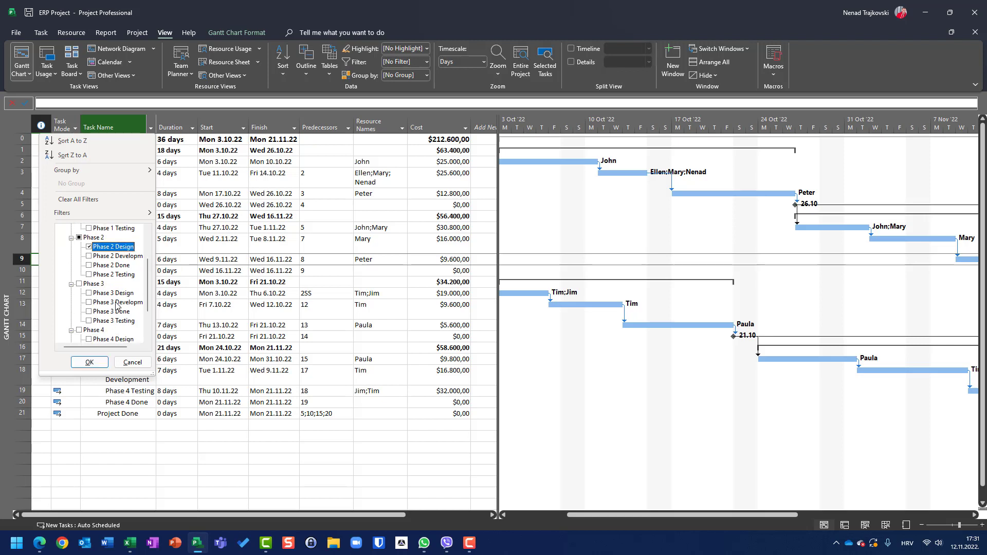
left_click(116, 296)
scroll(119, 304, "down", 2)
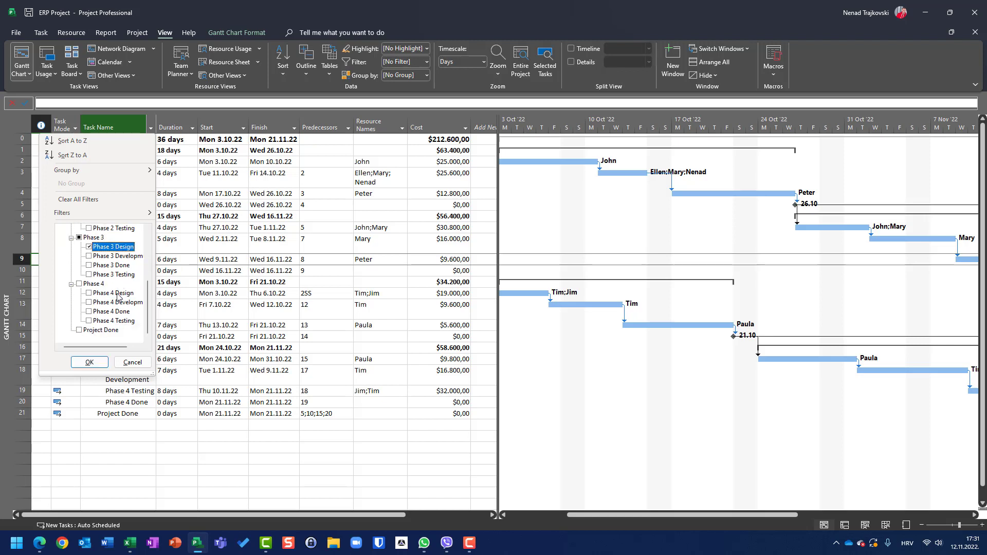
left_click(117, 294)
left_click(102, 361)
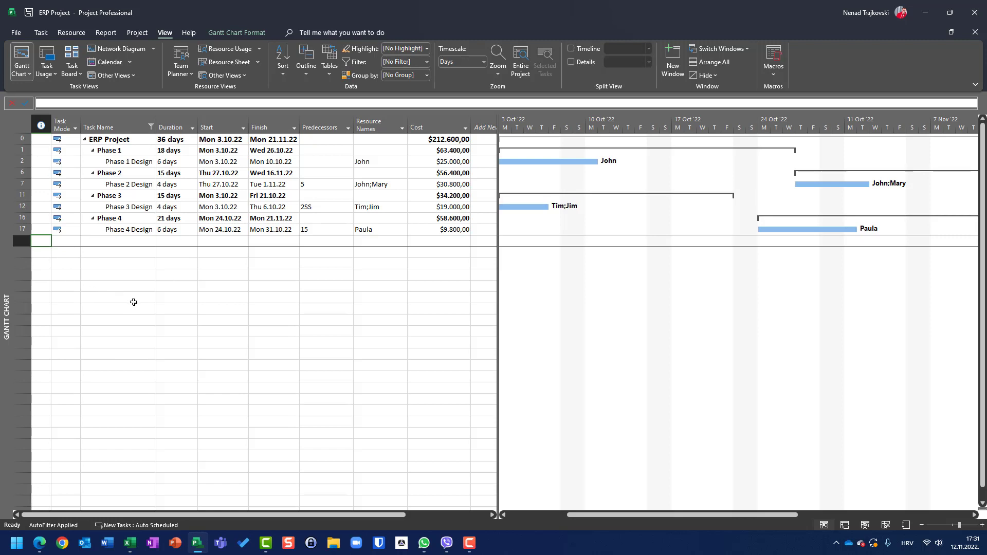
Reselect all tasks in the Task Name filter to show the whole project.
left_click(151, 128)
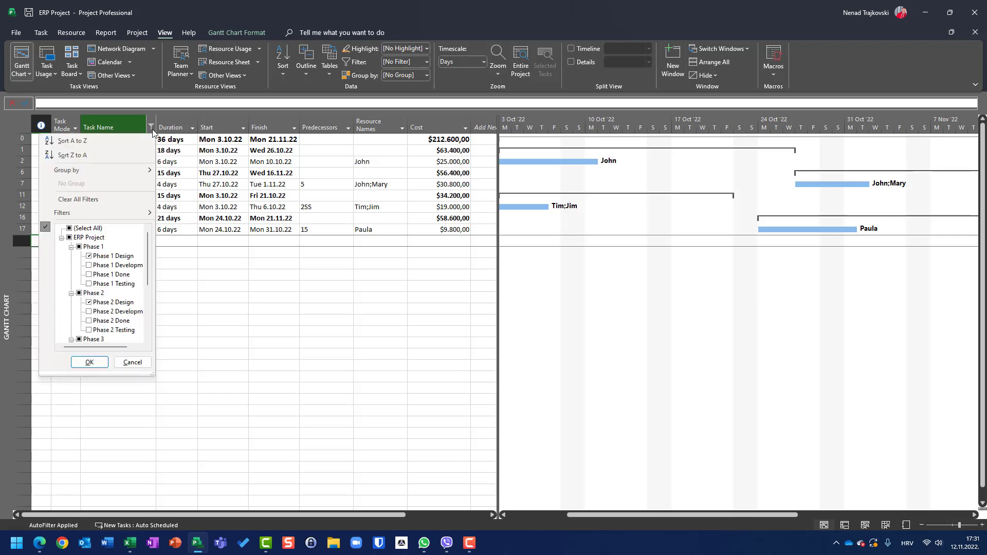
left_click(90, 229)
left_click(89, 362)
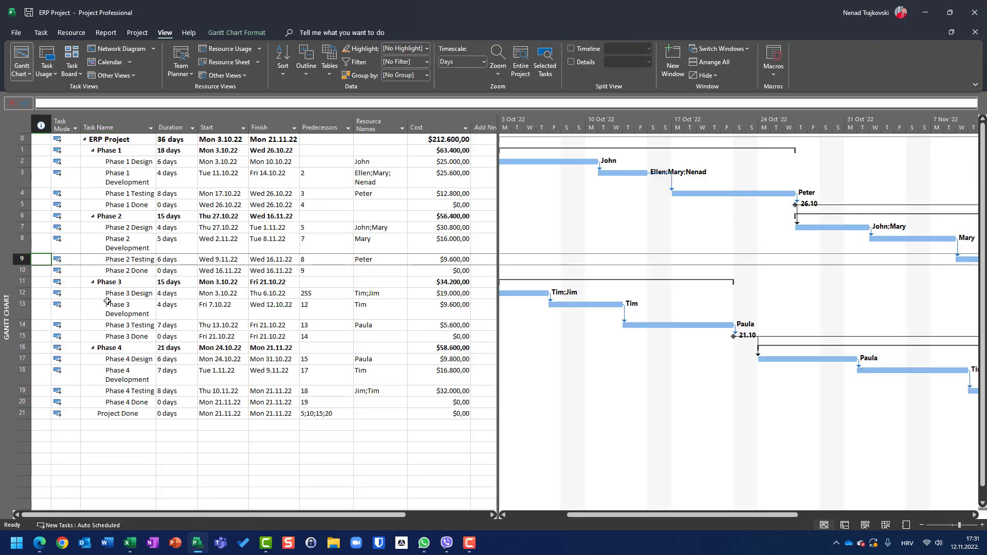
Filter the task names again to only Phase 1 Design, Phase 2 Design, Phase 3 Design and Phase 4 Design.
left_click(149, 130)
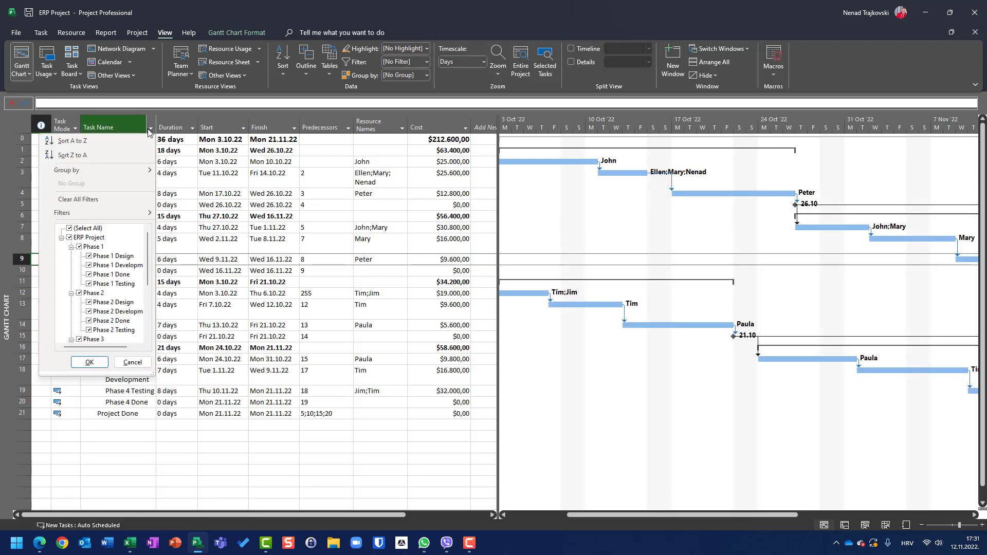
left_click(97, 230)
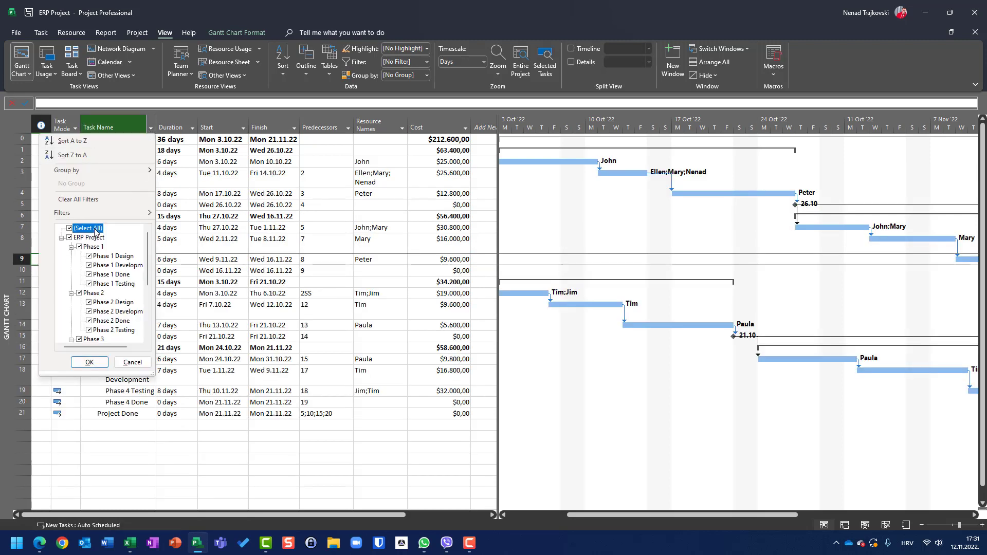
left_click(107, 257)
left_click(113, 304)
scroll(124, 292, "down", 3)
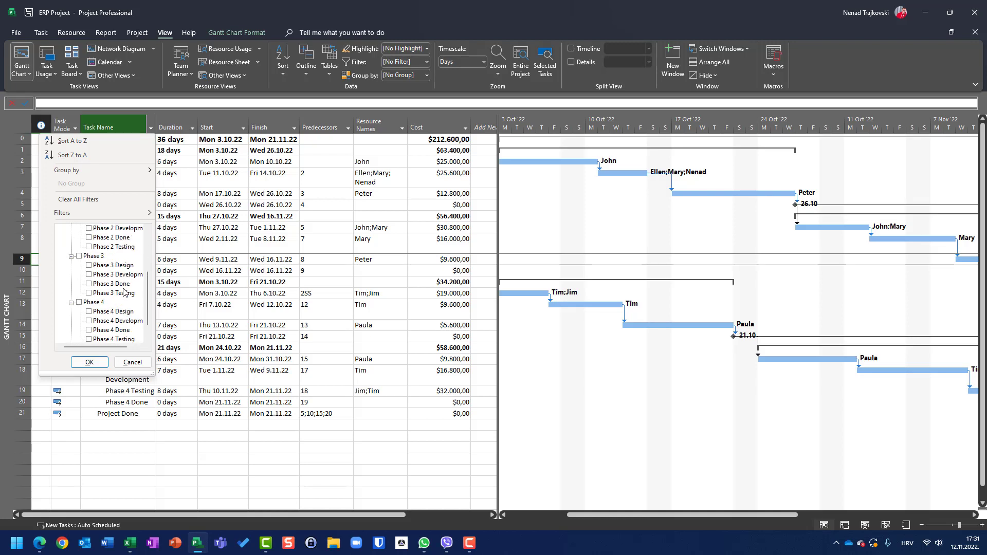
left_click(107, 265)
left_click(109, 312)
scroll(109, 308, "down", 2)
left_click(89, 362)
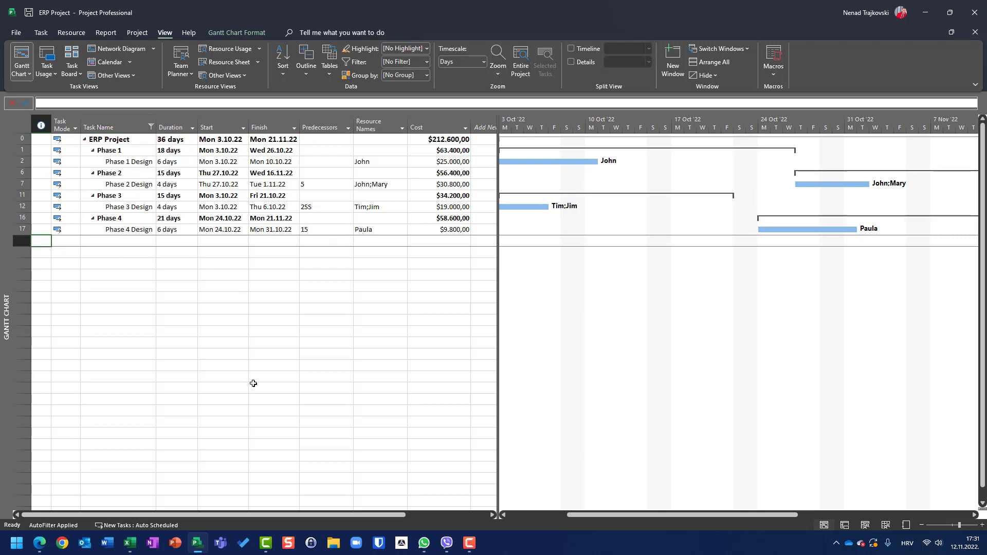
Filter the Resource Names column to only the resource assigned to Phase 1 Design.
left_click(405, 126)
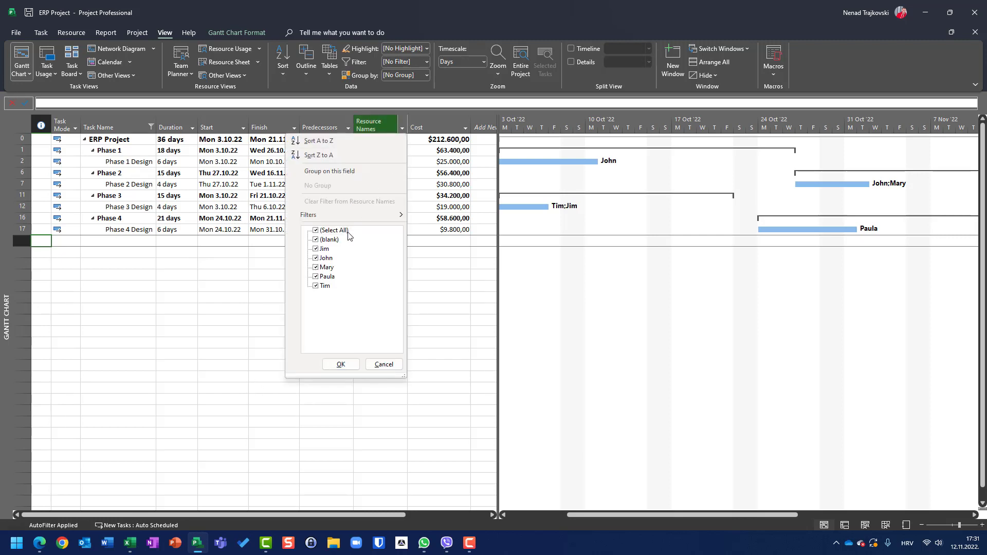
left_click(342, 231)
left_click(325, 259)
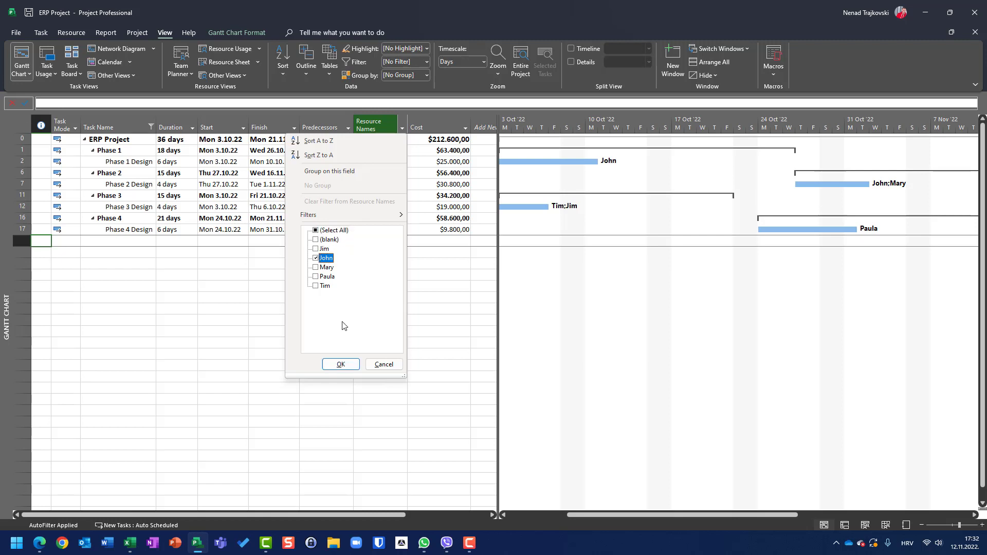
left_click(339, 364)
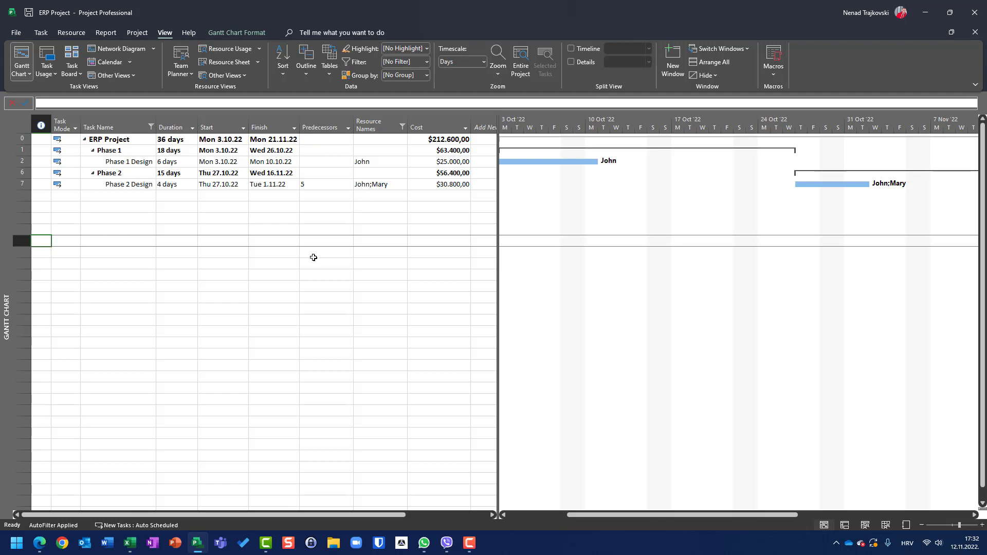
Filter the Cost column to only the value $25.000,00.
left_click(466, 130)
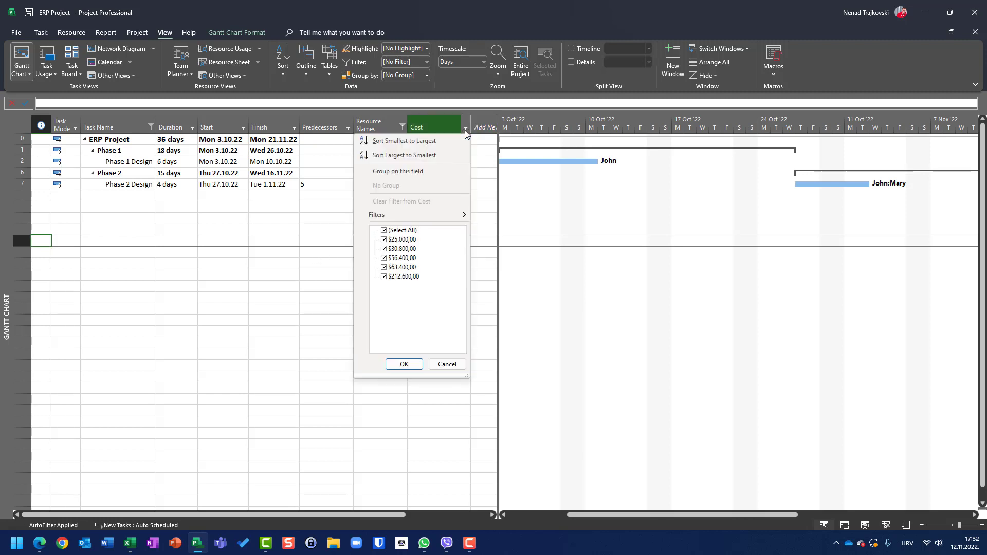
left_click(400, 231)
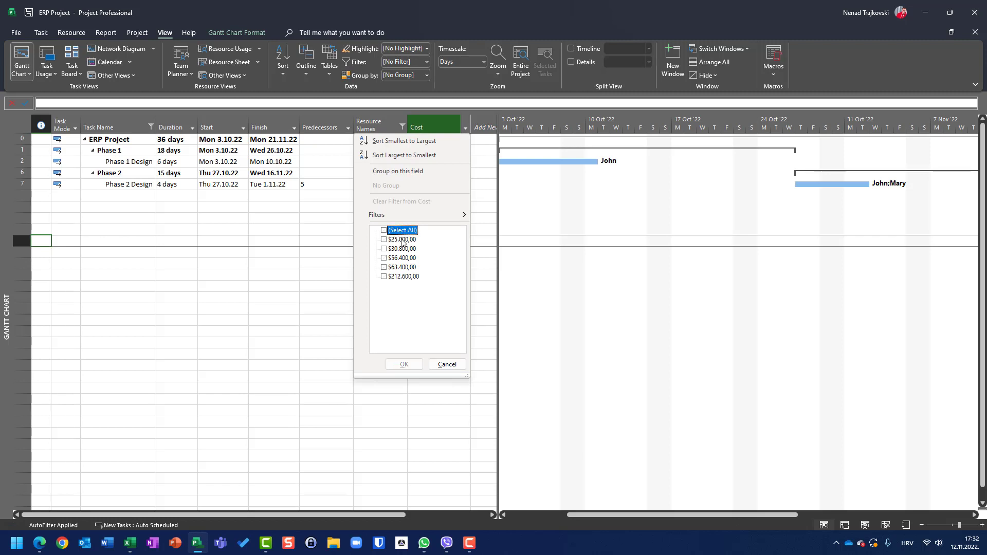
left_click(402, 240)
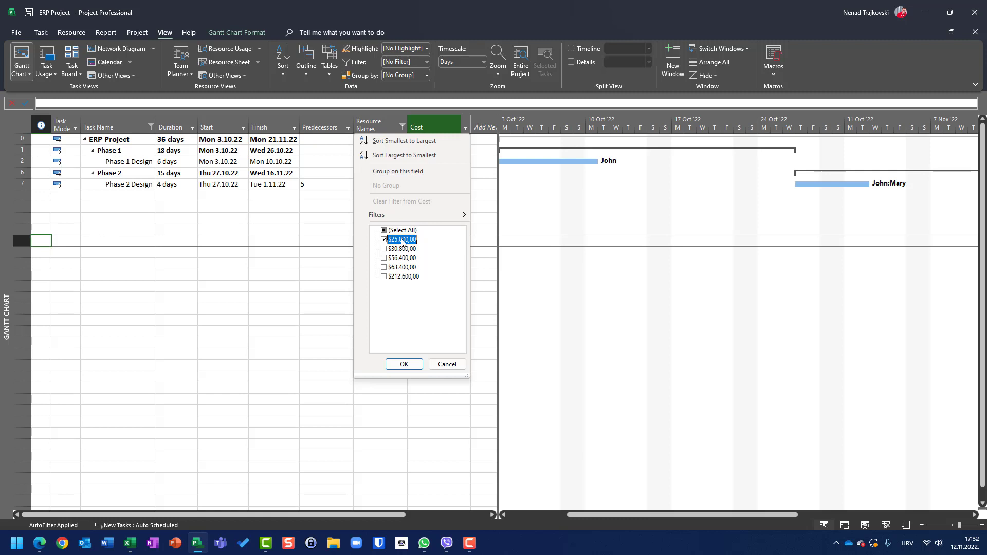
left_click(404, 364)
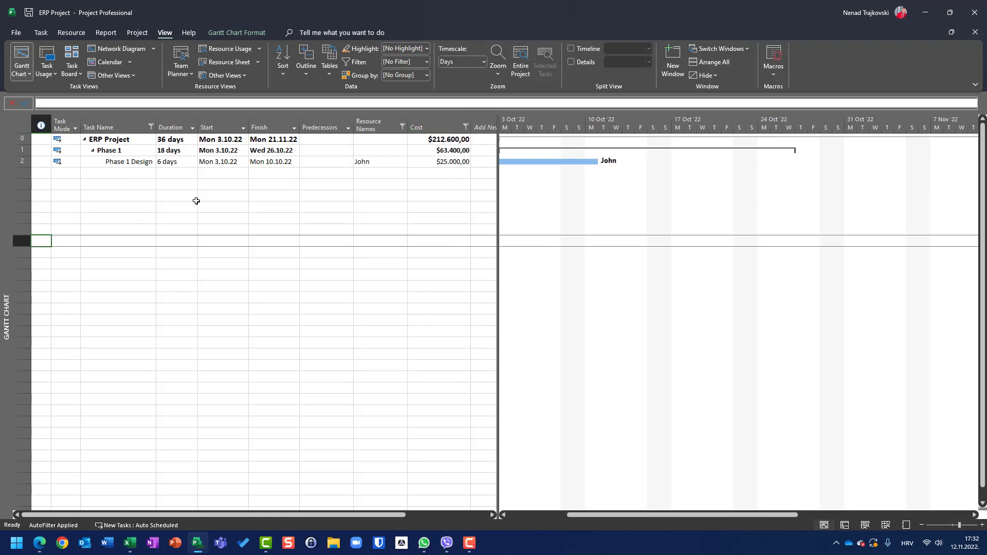
Remove the Task Name filter by reselecting all of its entries.
left_click(150, 127)
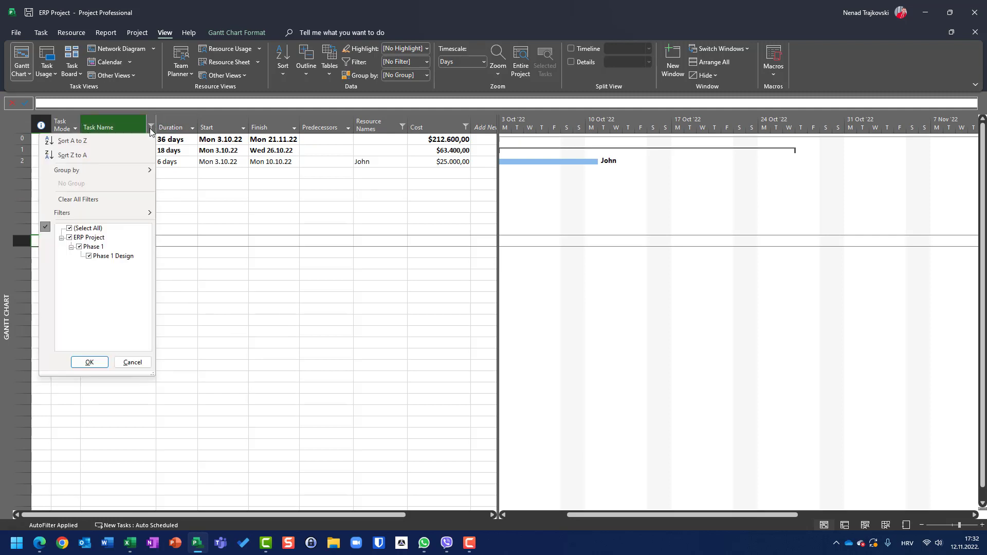
left_click(98, 229)
left_click(97, 229)
left_click(89, 362)
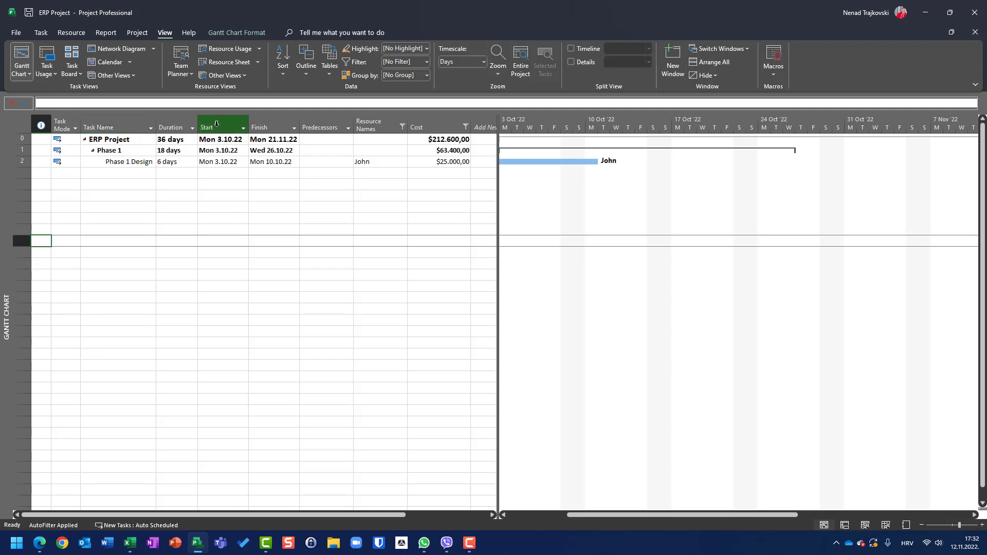
Remove the filters on the Cost and Resource Names columns by selecting all values in each.
left_click(465, 127)
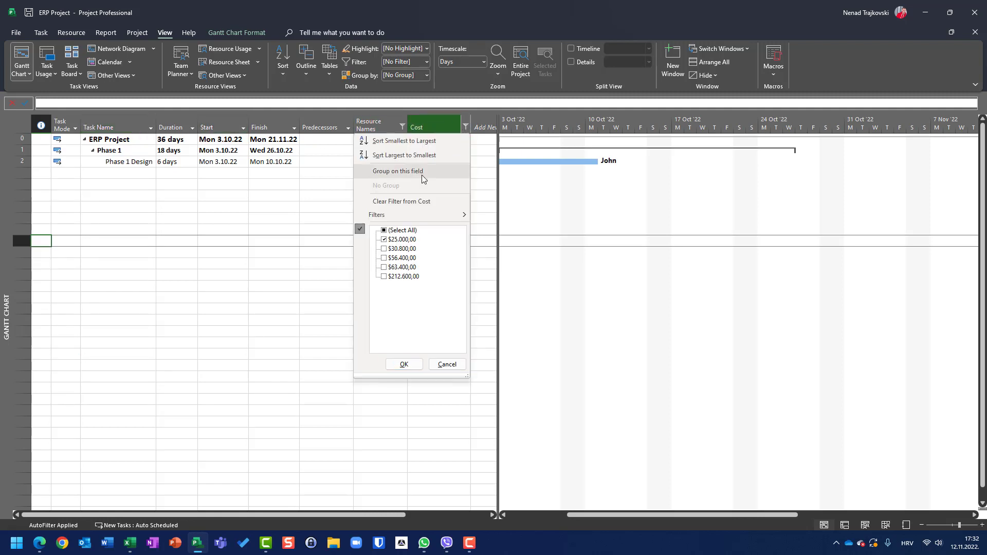
left_click(407, 232)
left_click(403, 364)
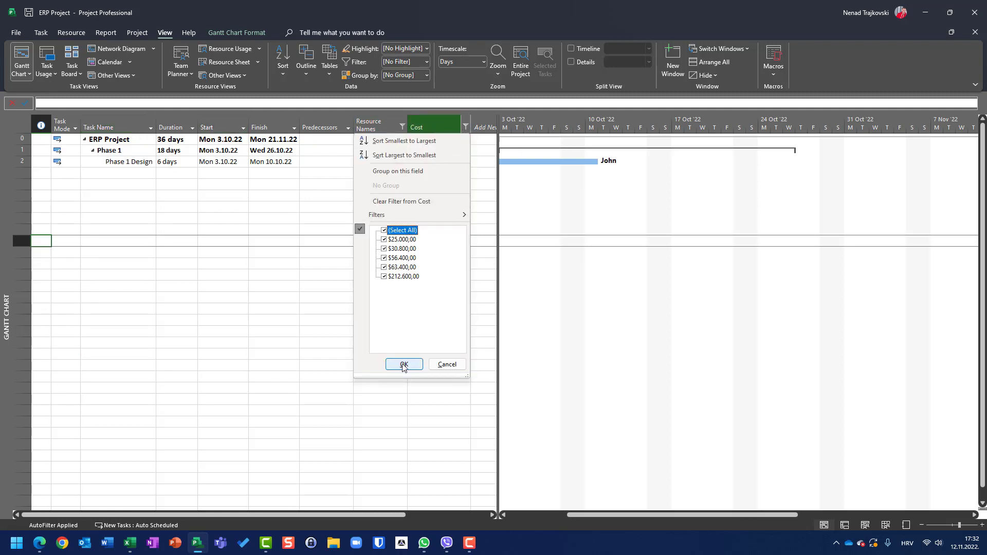
left_click(403, 128)
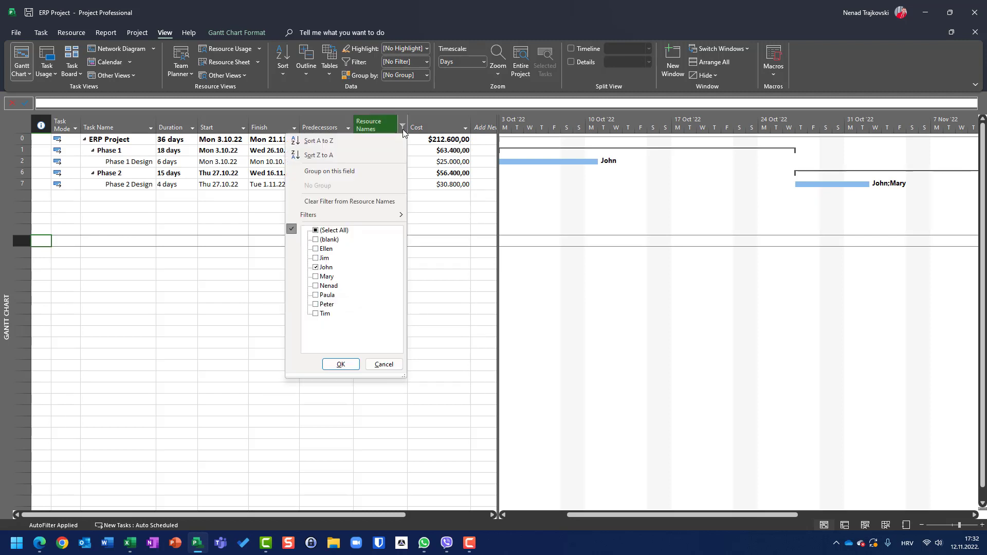
left_click(339, 231)
left_click(340, 365)
left_click(151, 129)
left_click(151, 128)
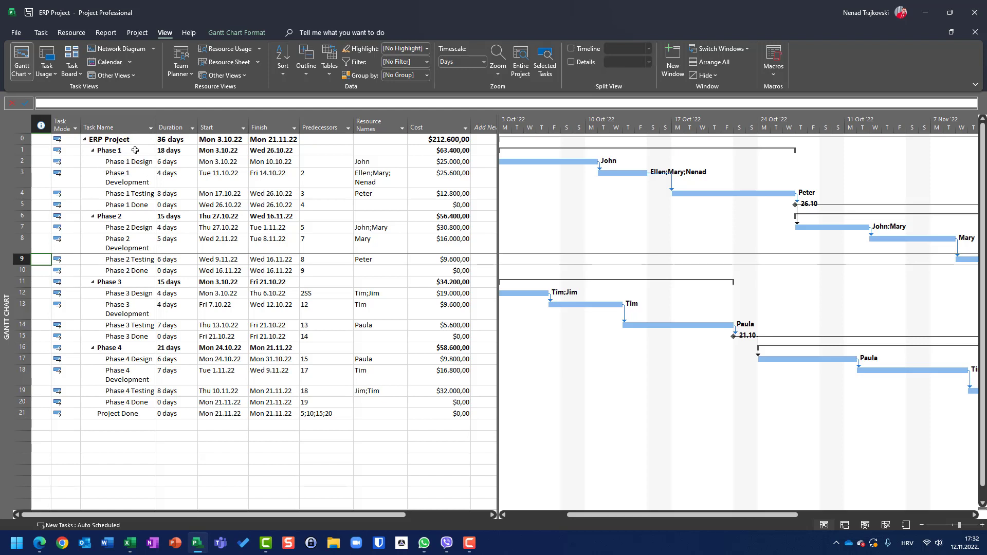
Switch the task sheet from the Entry table to the Cost table.
right_click(20, 120)
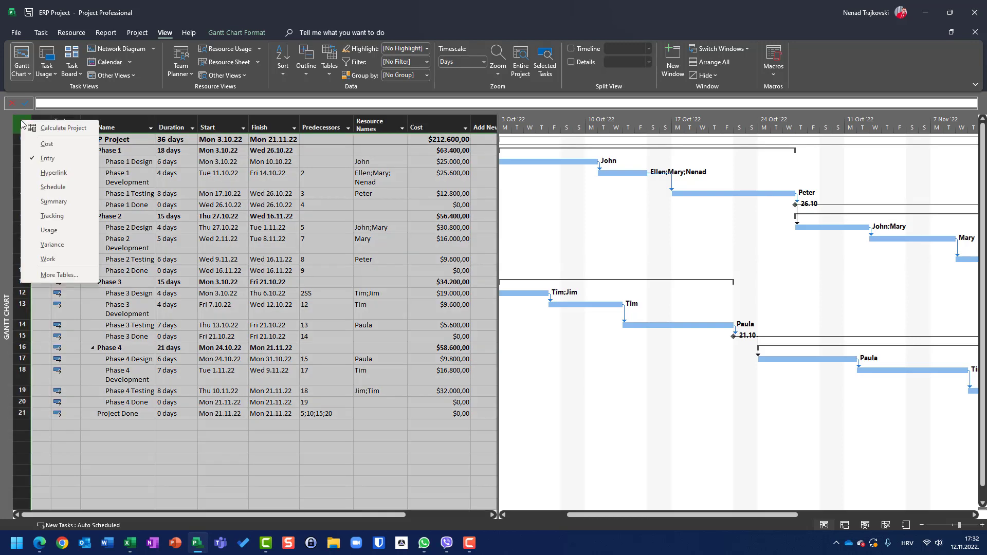
left_click(46, 144)
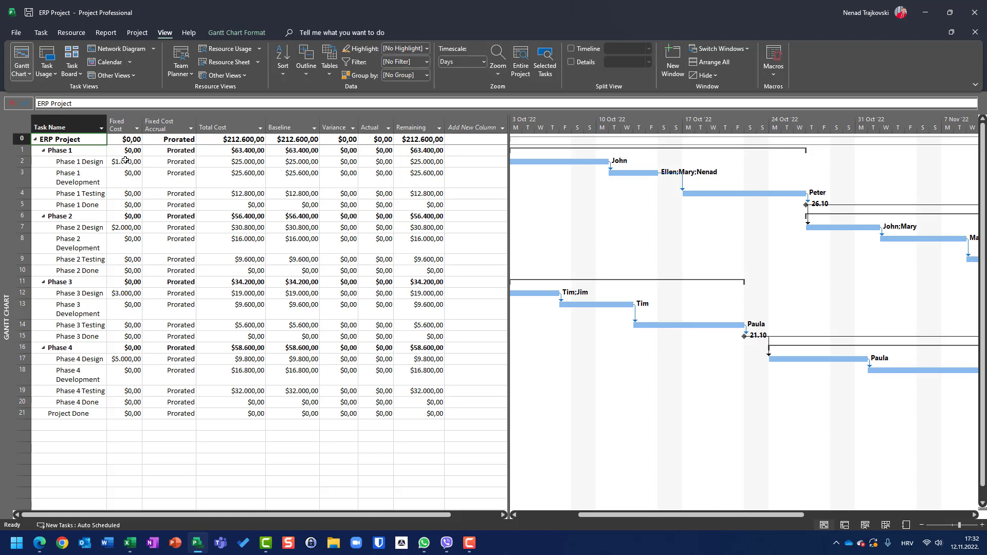
left_click(102, 128)
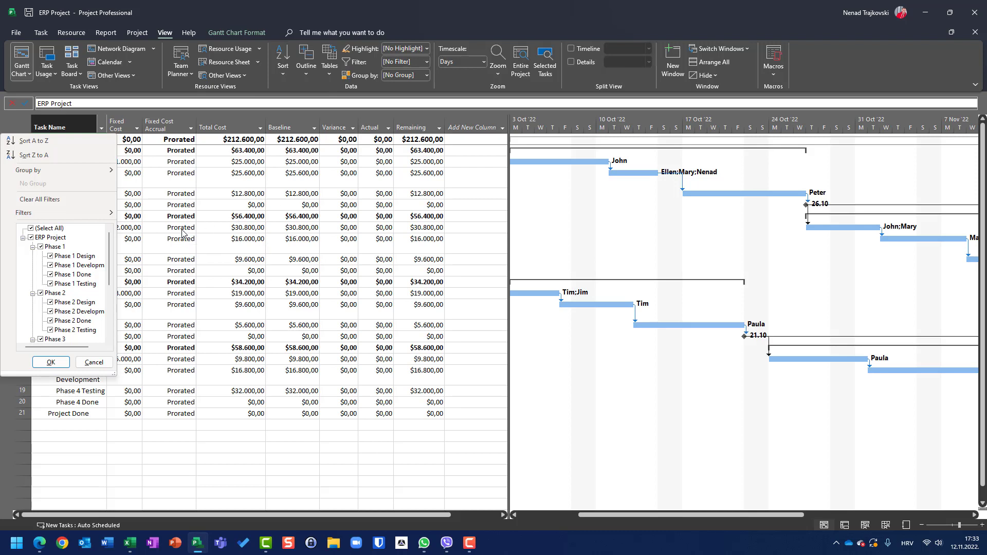
left_click(94, 363)
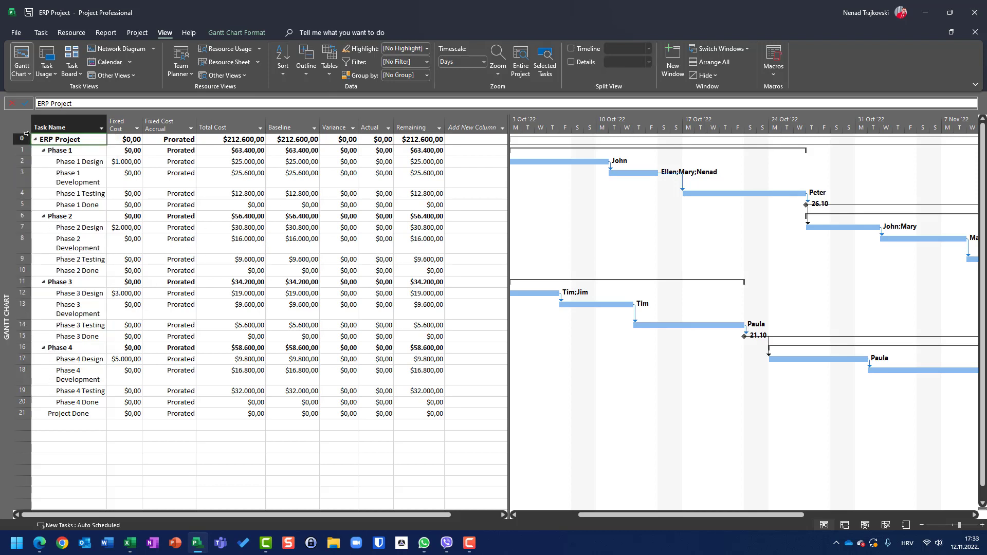
Filter the Cost table's task names to only the design tasks of Phases 1 to 4.
left_click(101, 130)
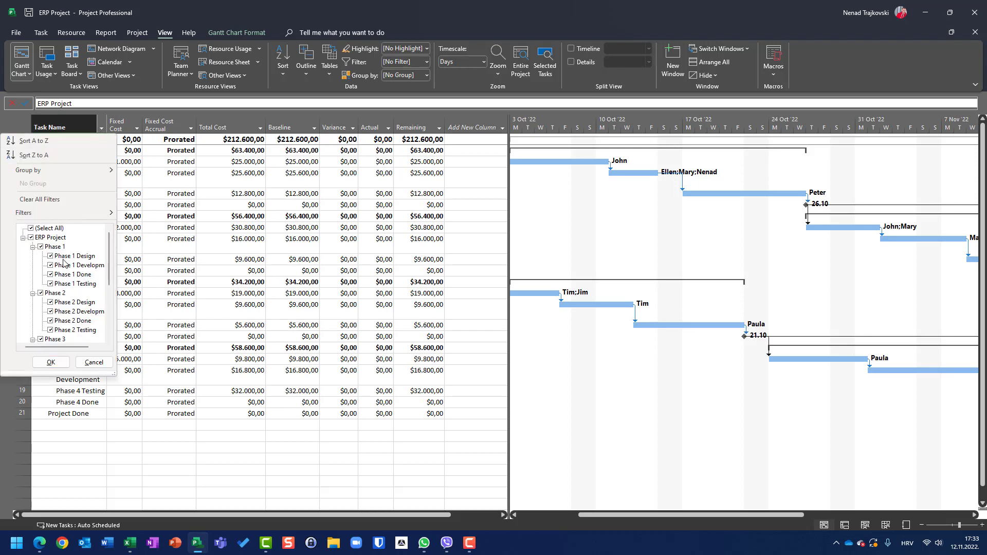
left_click(31, 229)
left_click(65, 257)
left_click(83, 304)
scroll(83, 303, "down", 3)
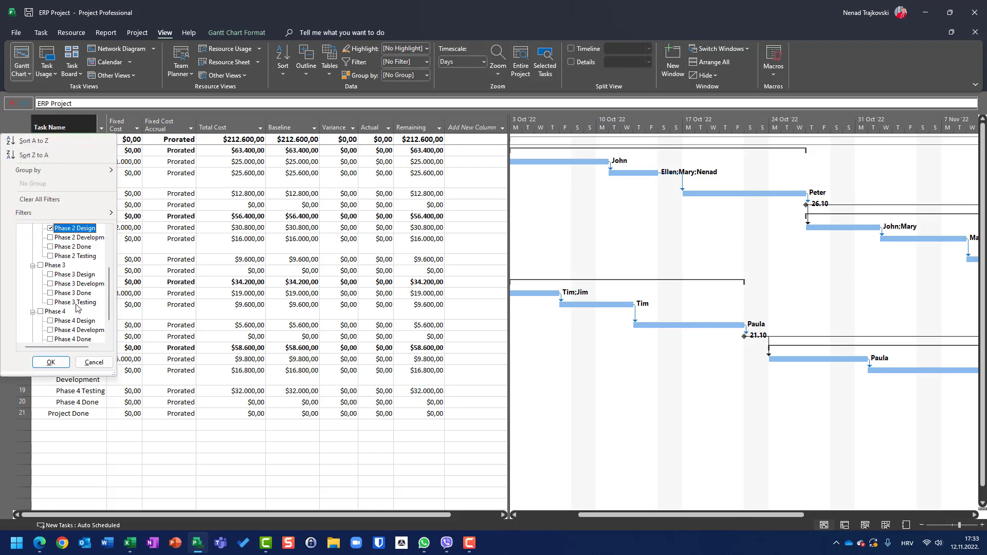
left_click(72, 276)
left_click(76, 322)
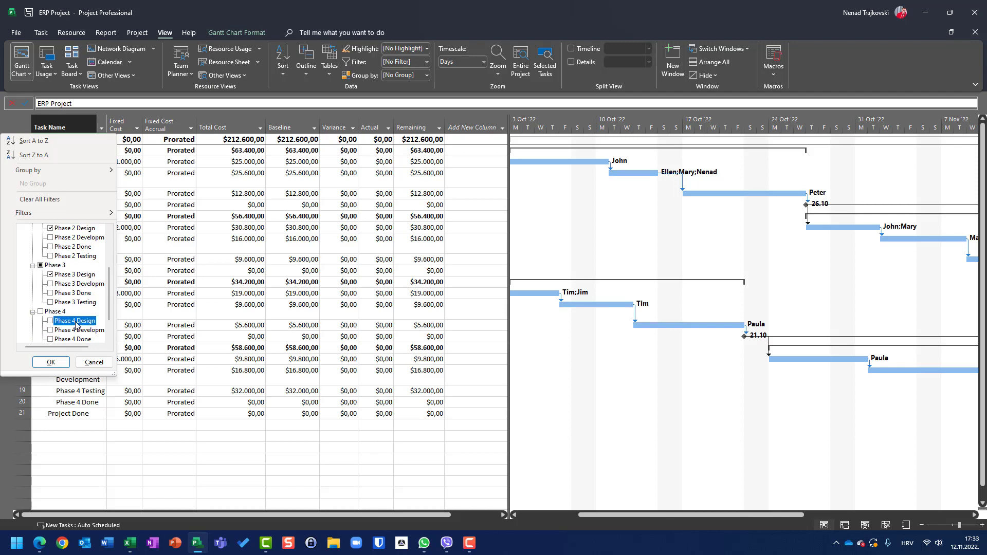
left_click(59, 363)
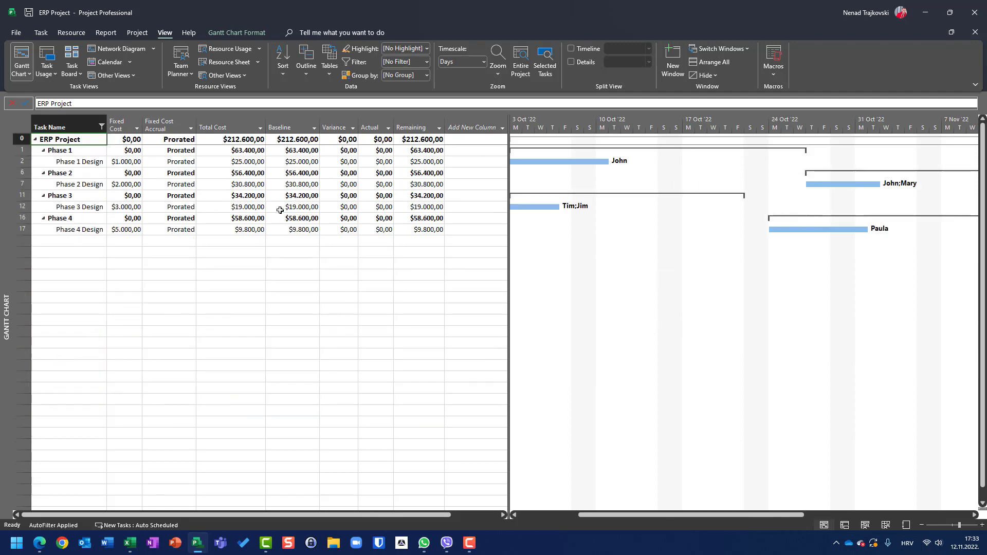
Filter the Total Cost column to show only the values $30.800,00 and $63.400,00.
left_click(260, 128)
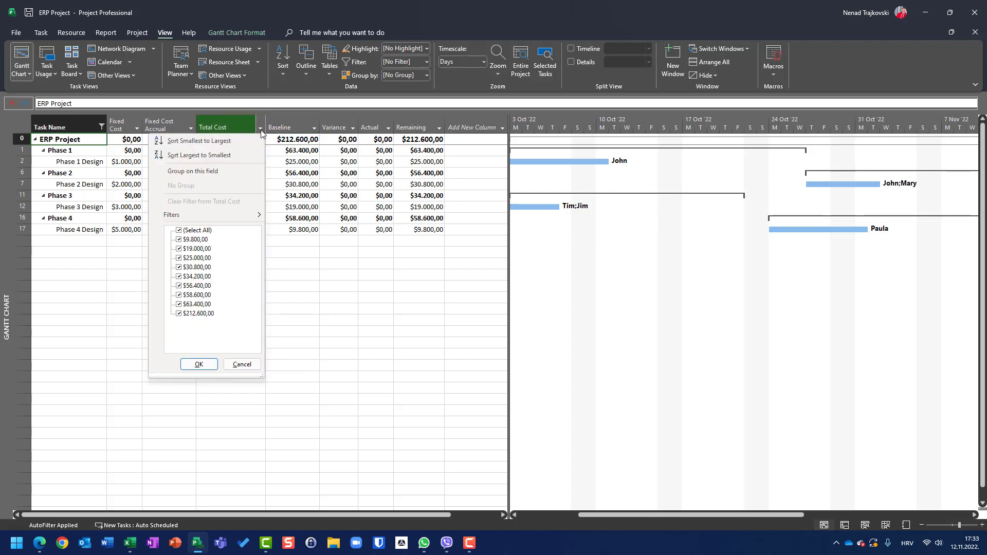
left_click(194, 259)
left_click(180, 230)
left_click(180, 230)
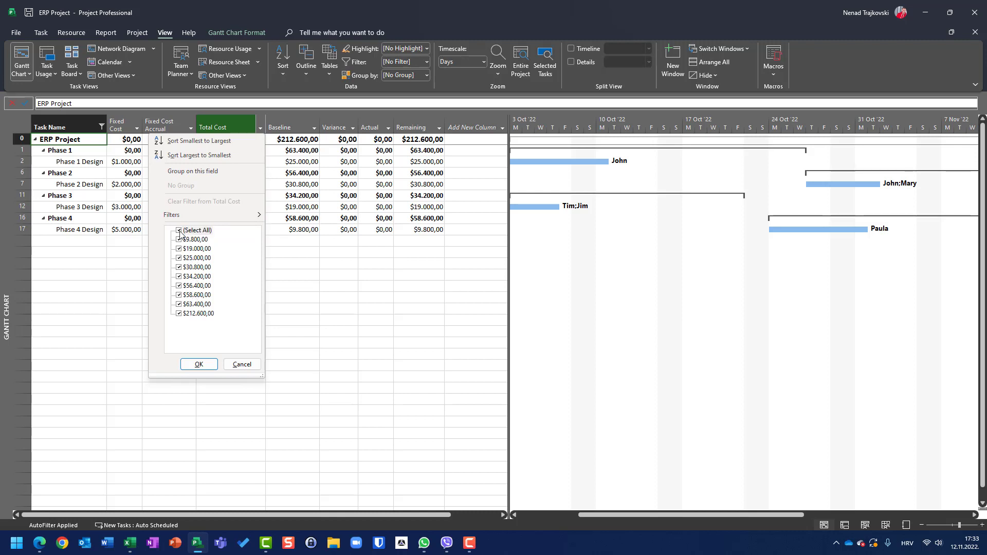
left_click(191, 268)
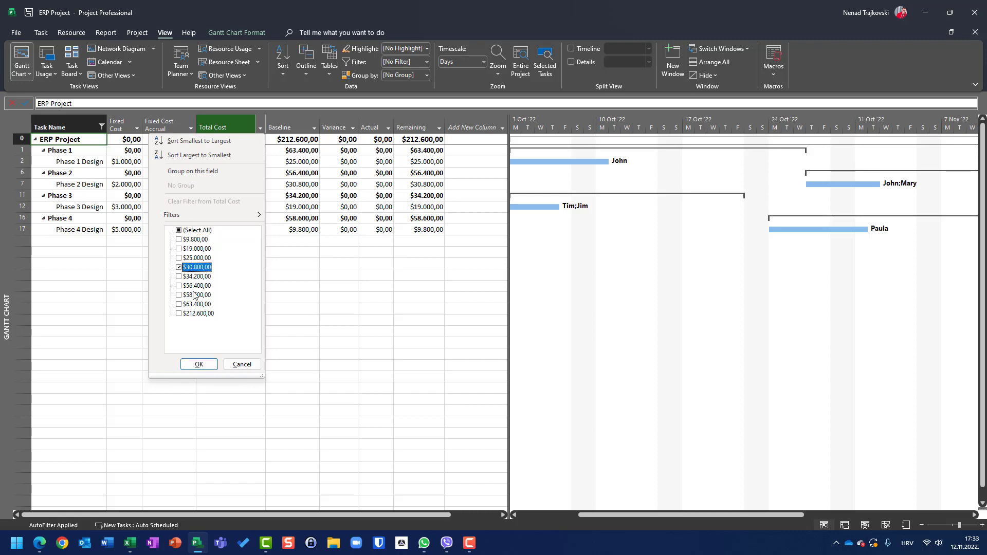
left_click(196, 305)
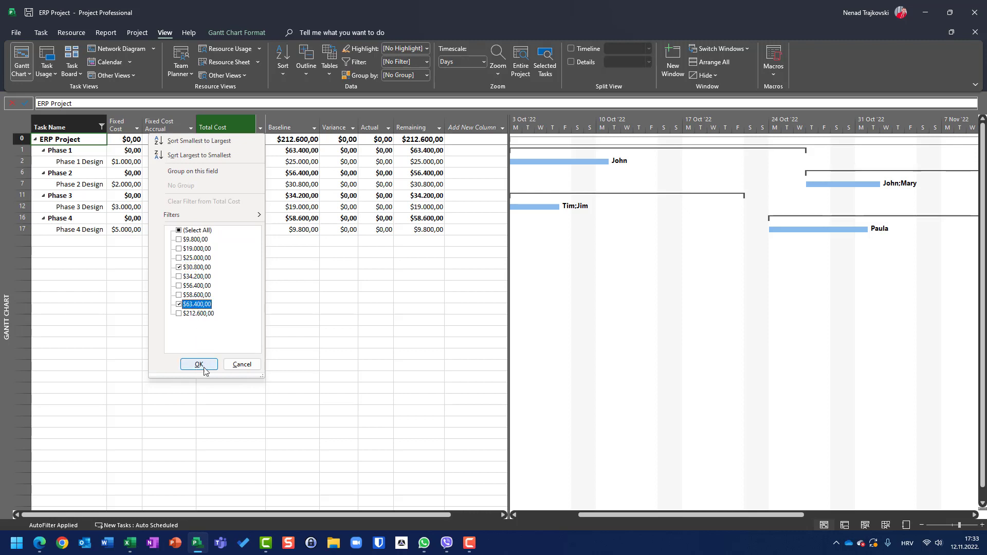
left_click(203, 366)
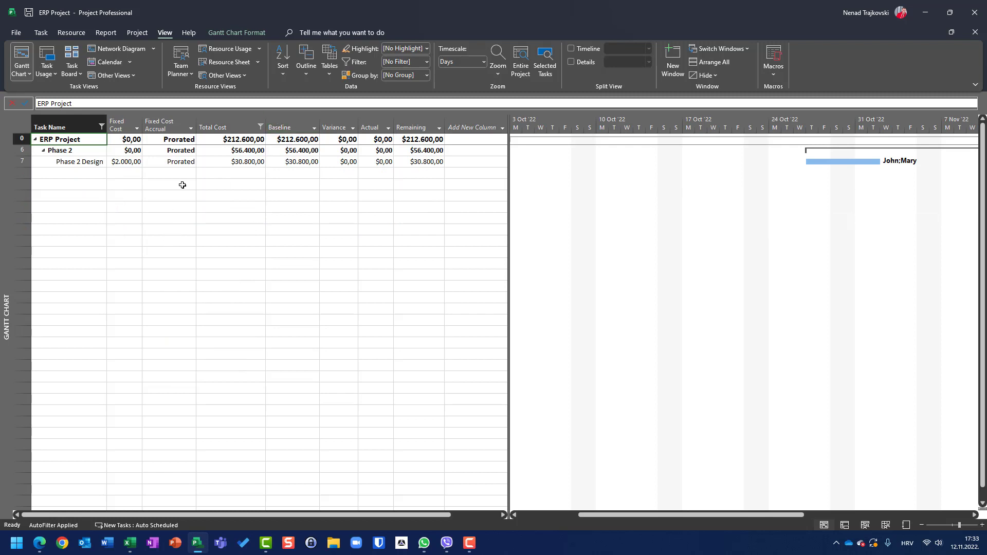
Remove the filter from the Cost table's Task Name column by reselecting all entries.
left_click(102, 127)
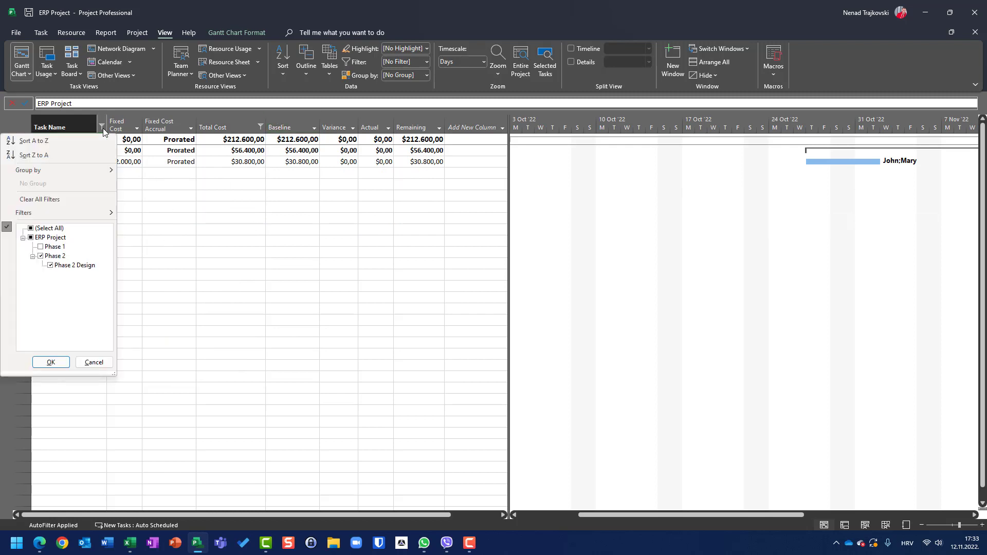
left_click(61, 229)
left_click(62, 362)
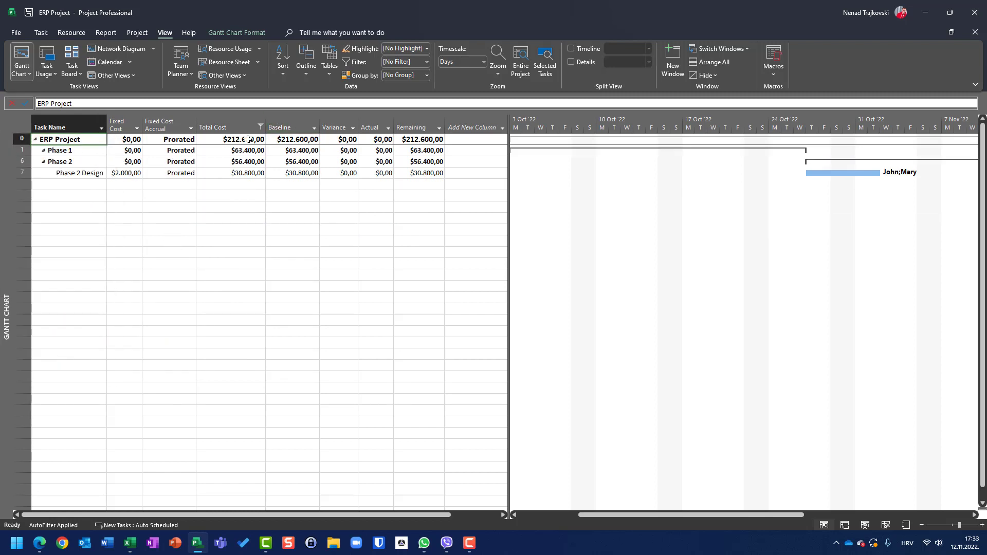
Remove the Total Cost filter by selecting all its values, and return the task sheet to the Entry table.
left_click(261, 129)
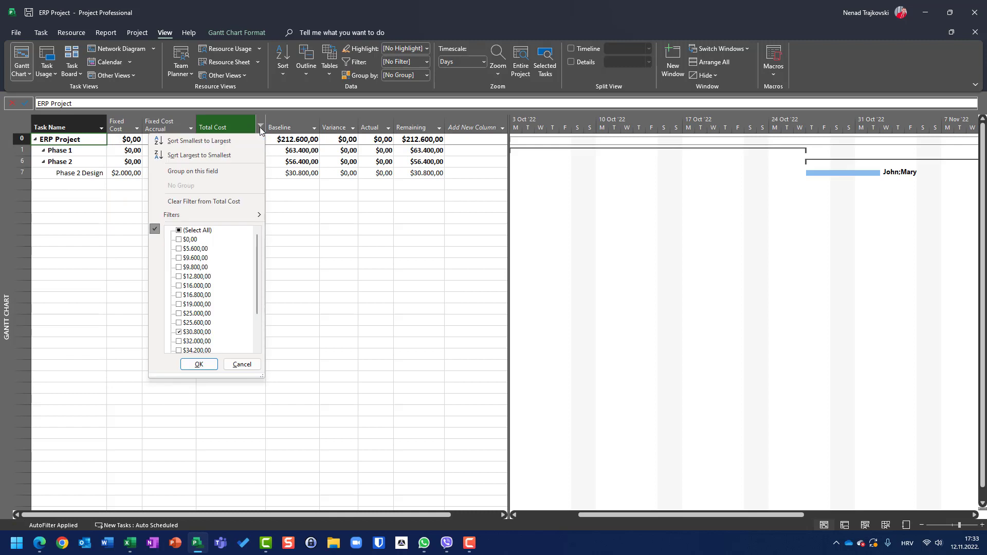
left_click(198, 230)
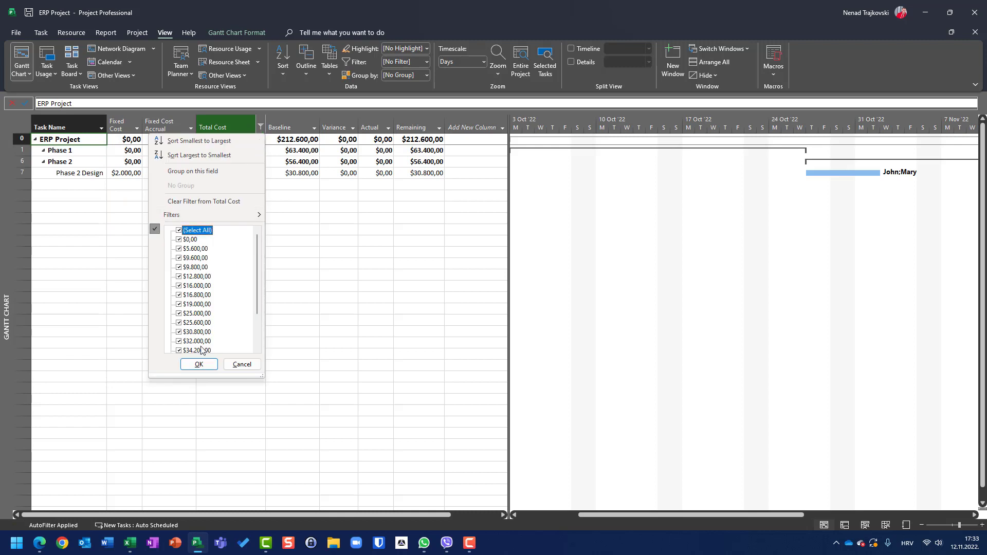
right_click(21, 126)
left_click(49, 161)
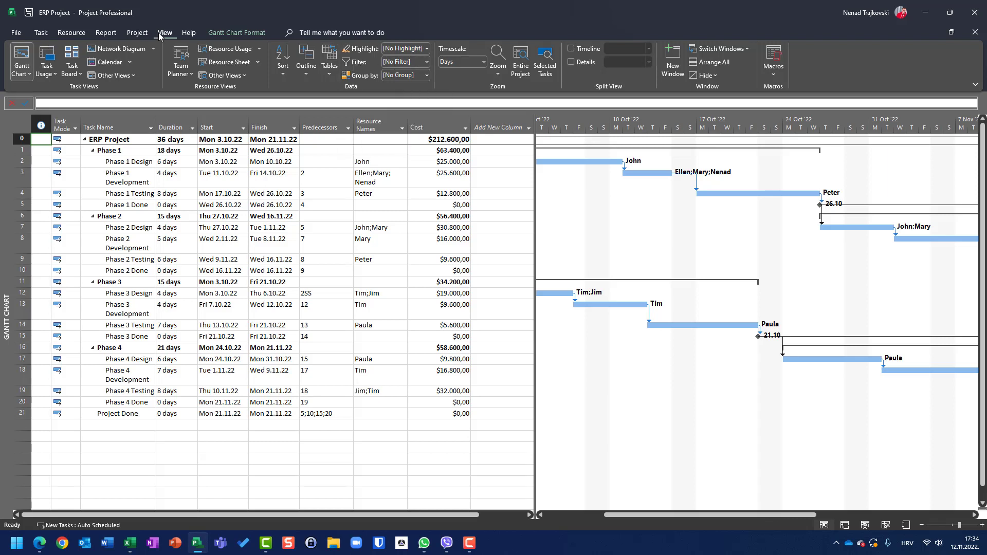
Apply the built-in Critical filter to the task list, and replace it with the Late Tasks filter.
left_click(428, 61)
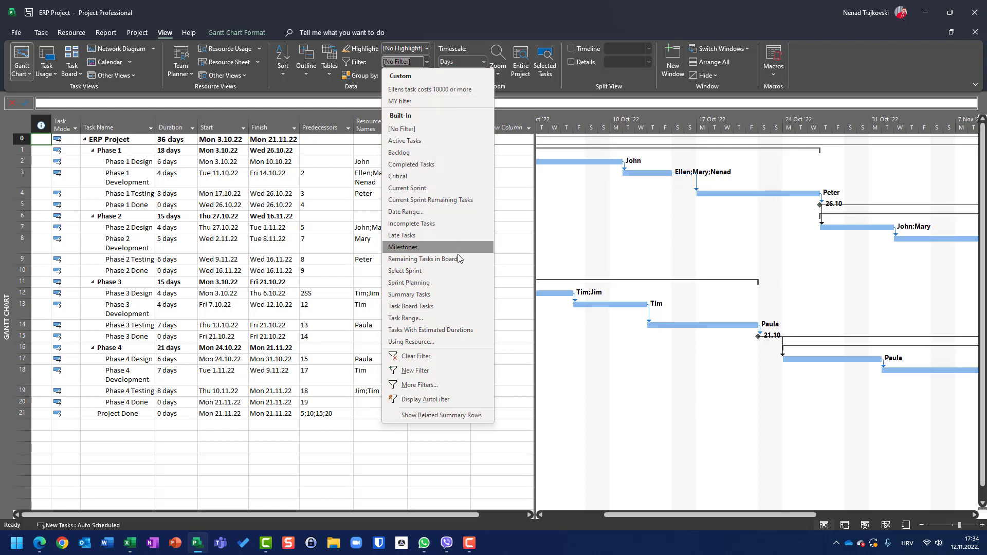
left_click(411, 176)
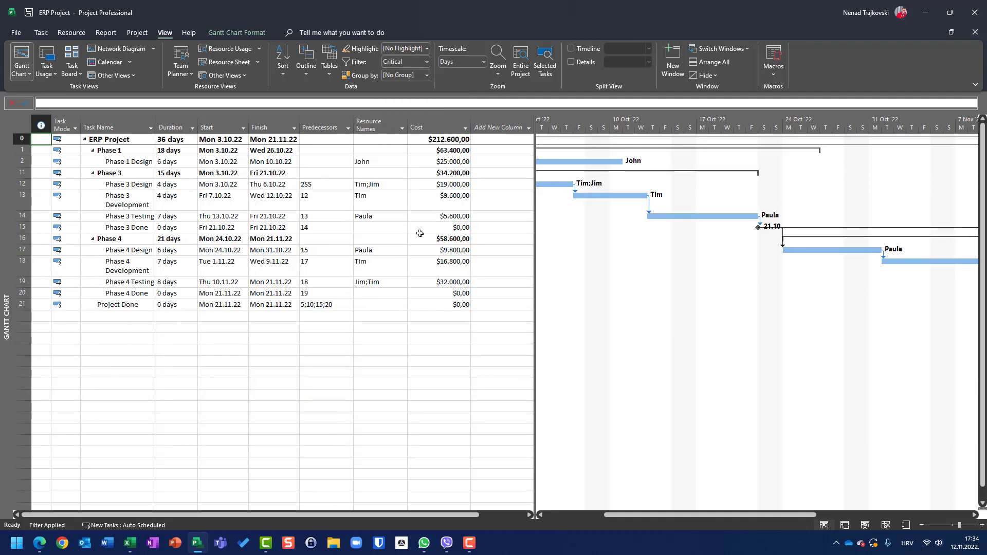
left_click(426, 62)
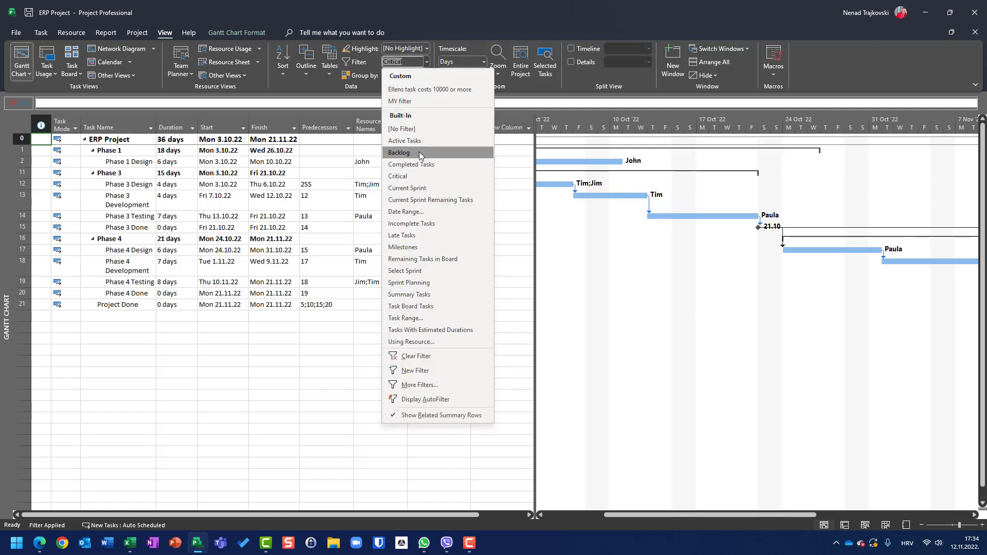
left_click(413, 235)
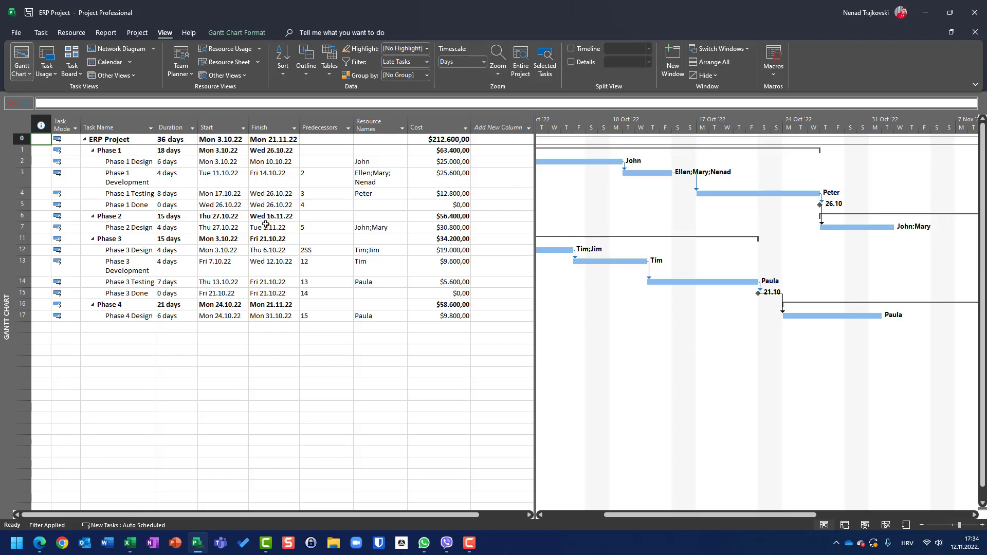
Choose All Tasks from the complete list of task filters and apply it to the plan.
left_click(426, 62)
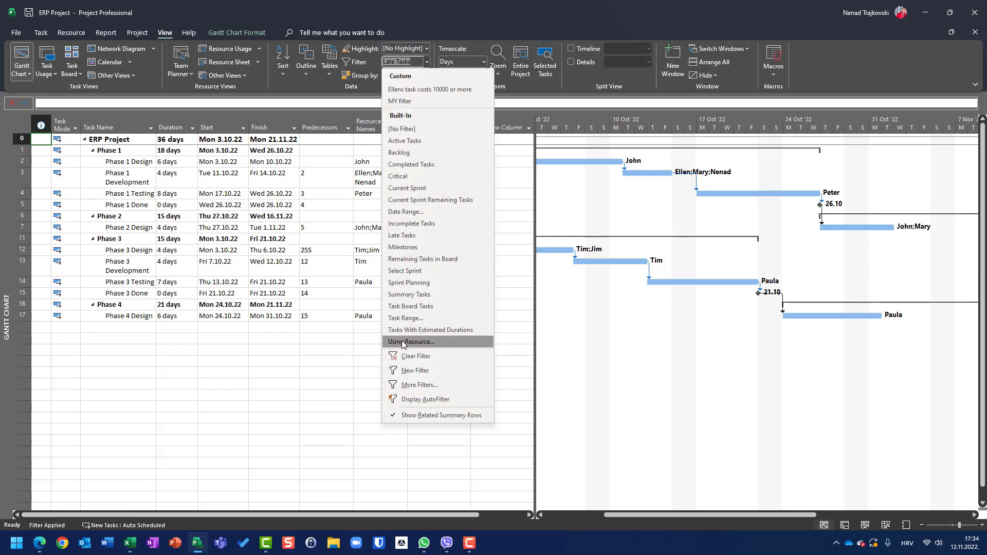
left_click(408, 386)
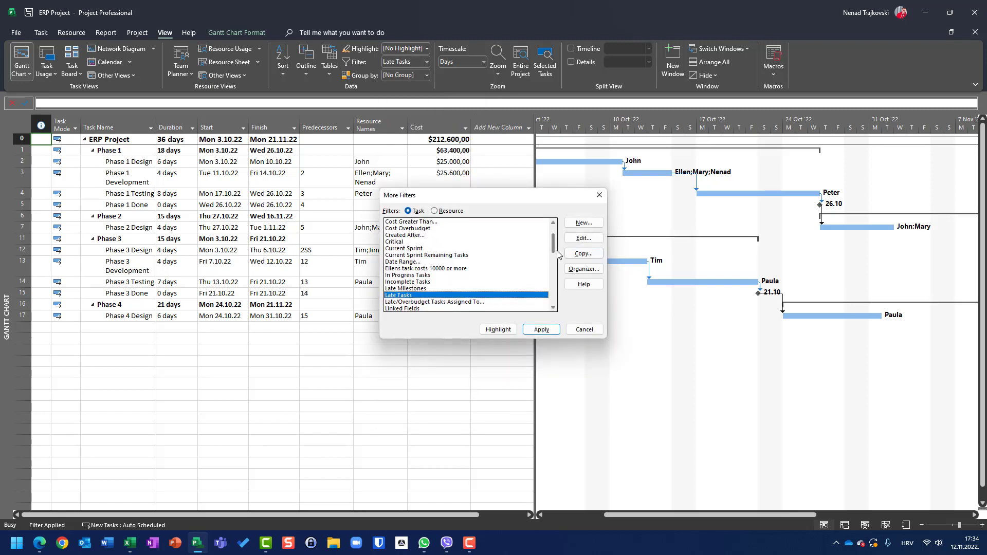
left_click_drag(554, 249, 525, 236)
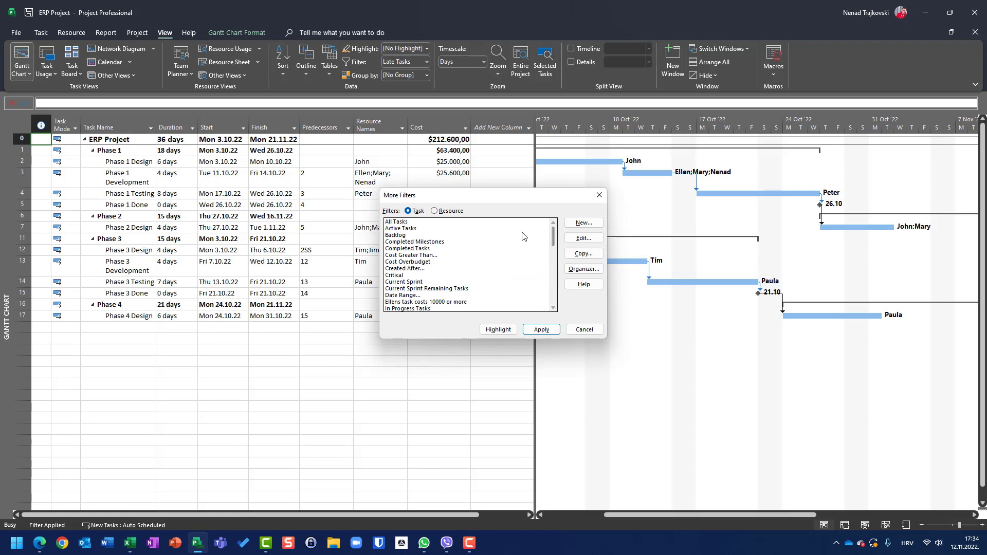
left_click(395, 222)
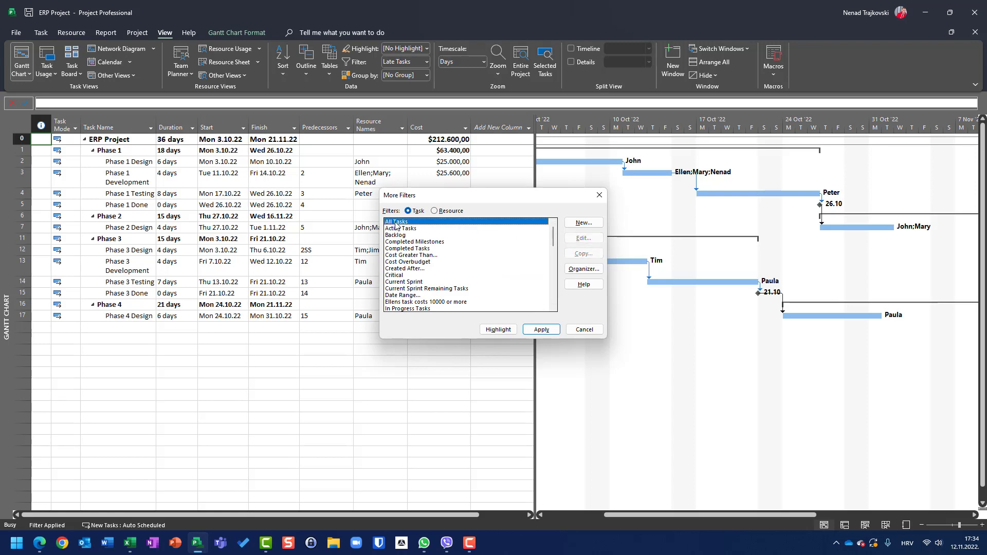
left_click(542, 330)
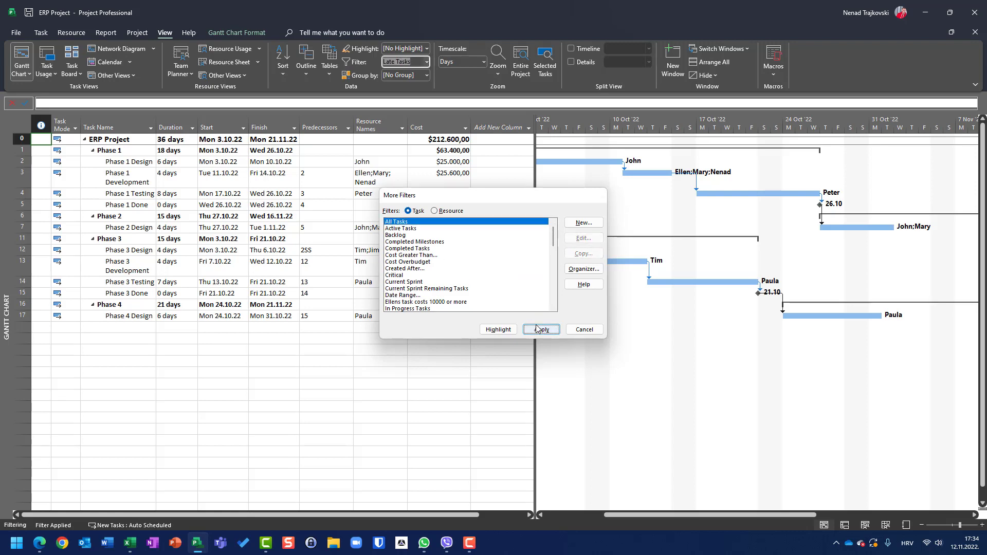
Filter the plan to critical tasks only, and reset the filter to No Filter.
left_click(427, 62)
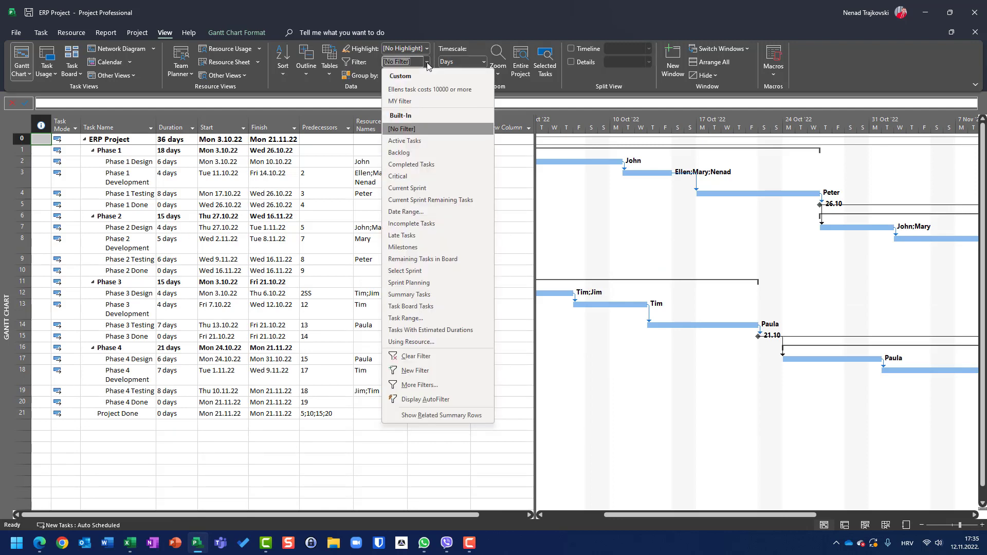
left_click(423, 178)
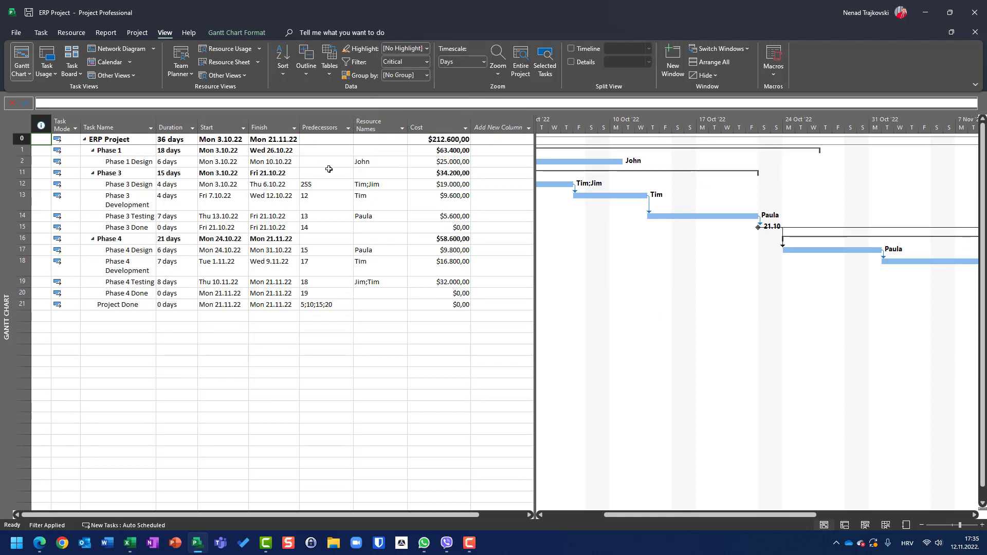
left_click(427, 62)
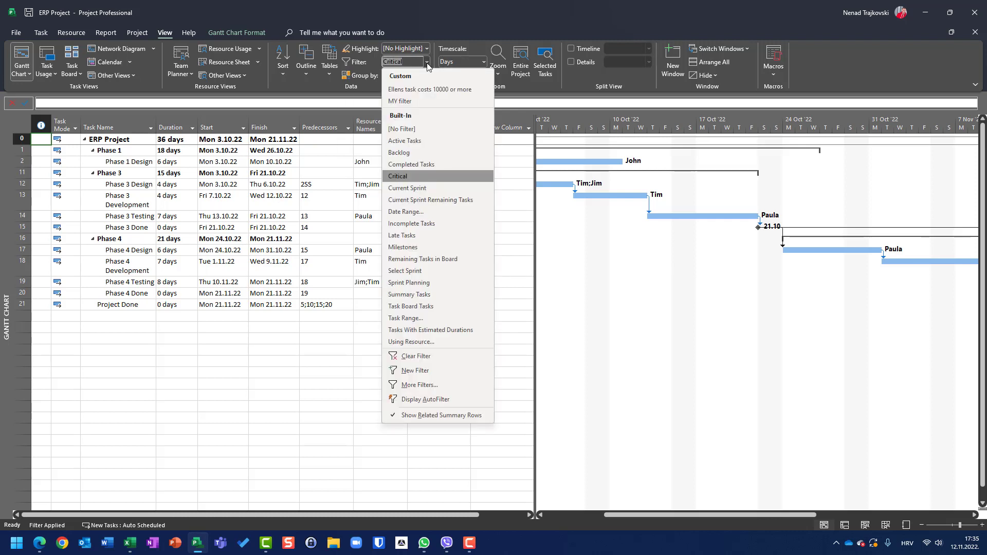
left_click(406, 129)
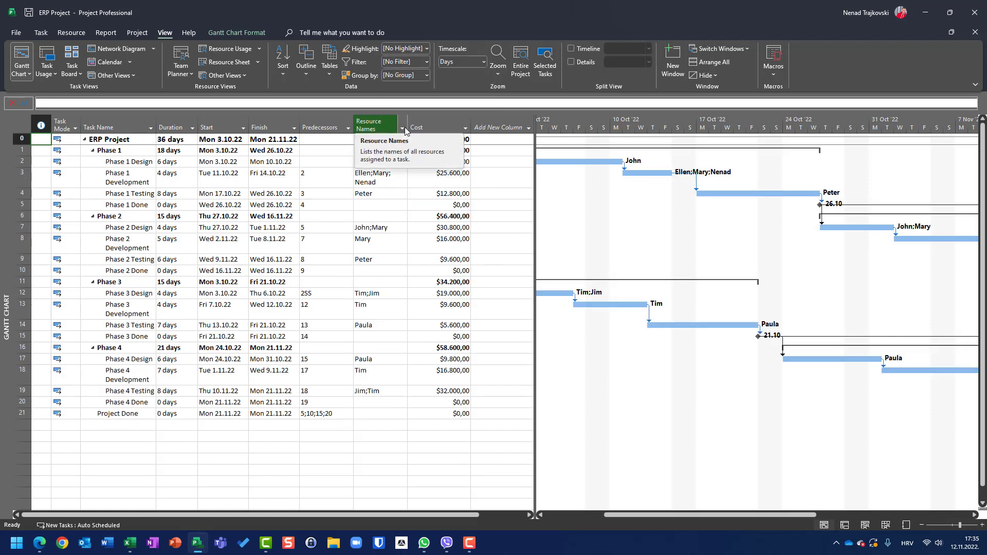
left_click(425, 63)
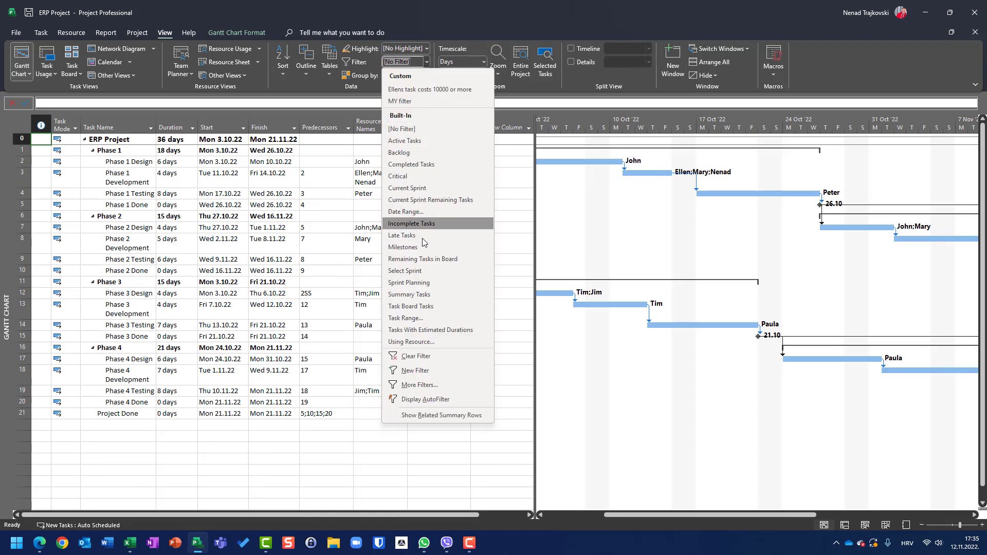
left_click(417, 372)
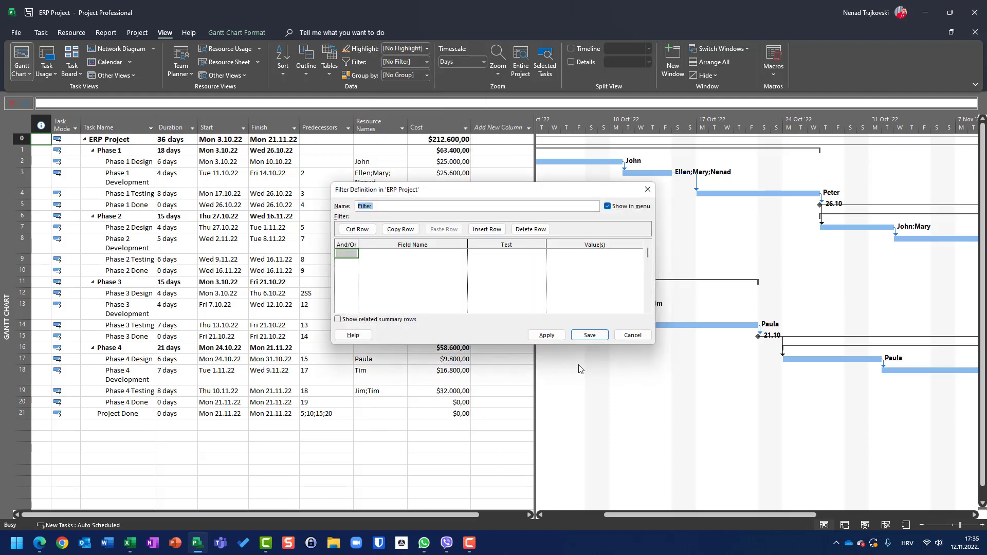
left_click(632, 335)
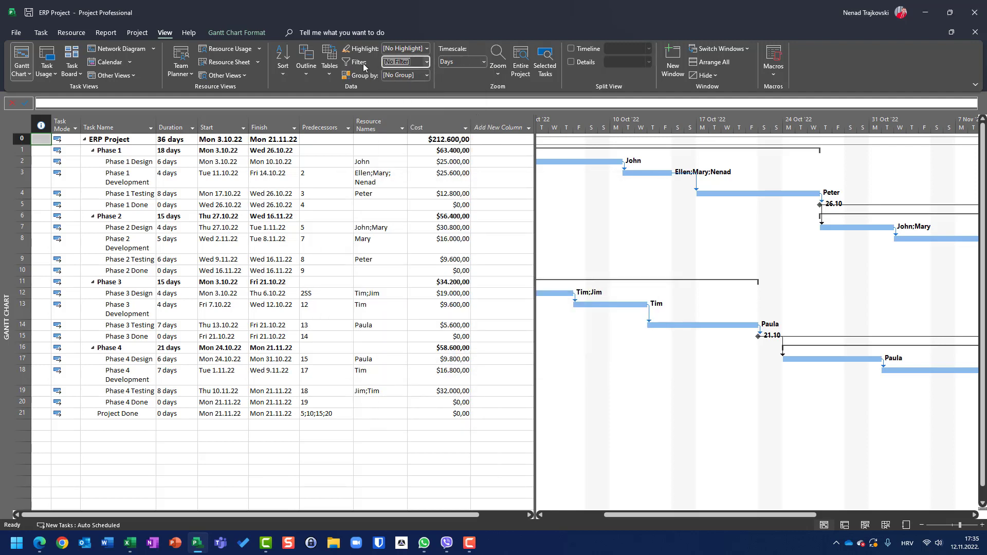
Start a new custom filter named with the resource's first name in possessive form followed by "Tasks which cost mor then 27000$".
left_click(427, 62)
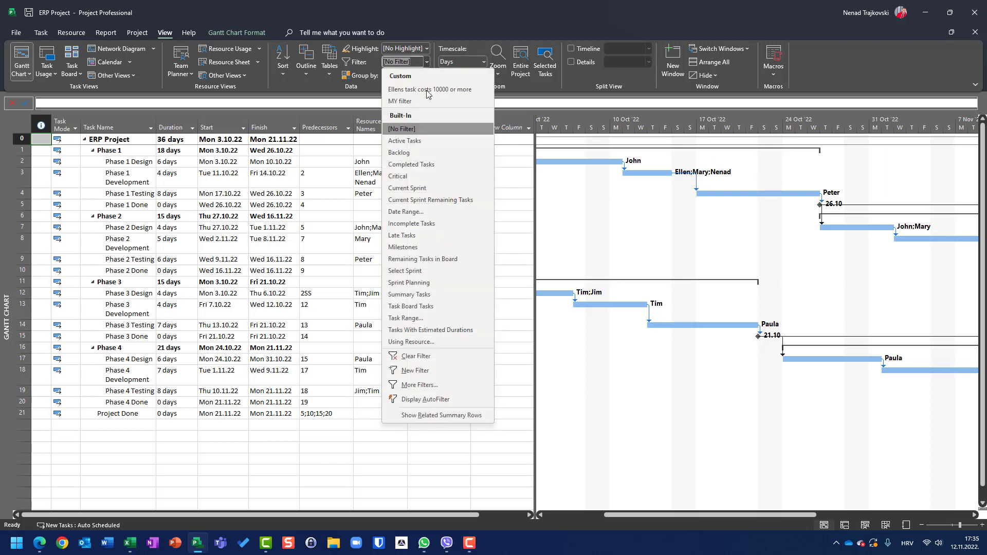
left_click(413, 371)
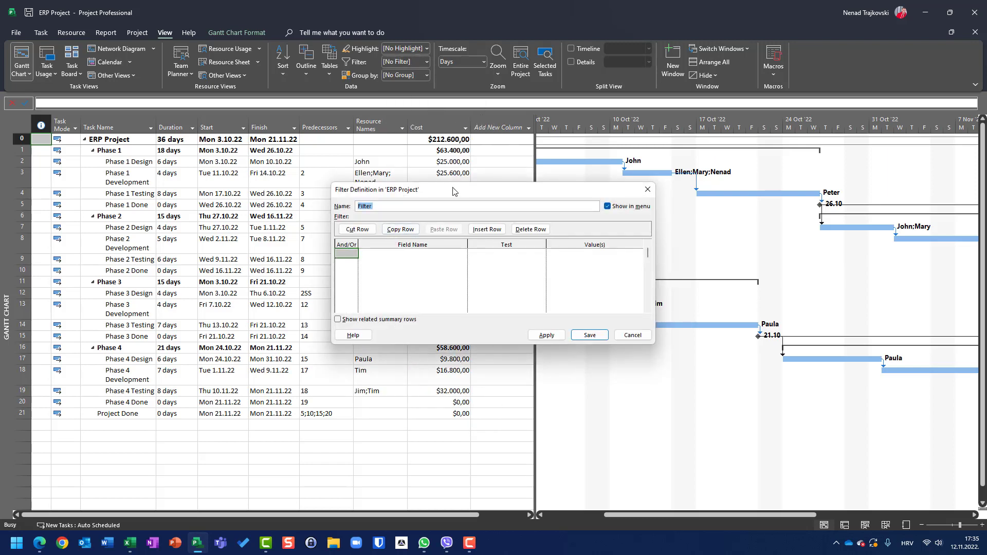
left_click_drag(456, 191, 546, 201)
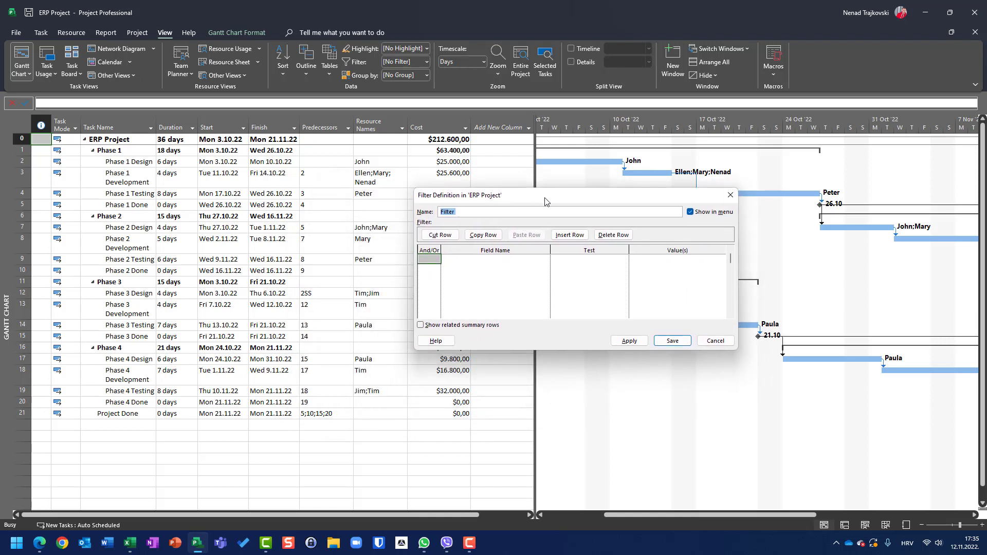
type("john's Tasks ")
type("whic")
type("h co")
type("ts")
type("st")
type(" mor then ")
type("27000$")
Define the custom filter's condition as Cost is greater than 27000 and apply the filter to the plan.
left_click(499, 260)
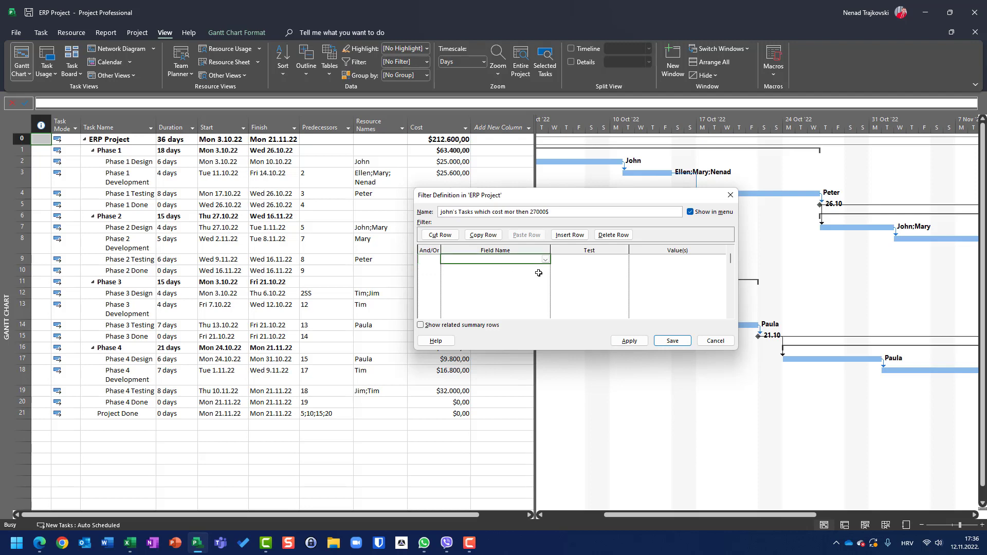
left_click(547, 261)
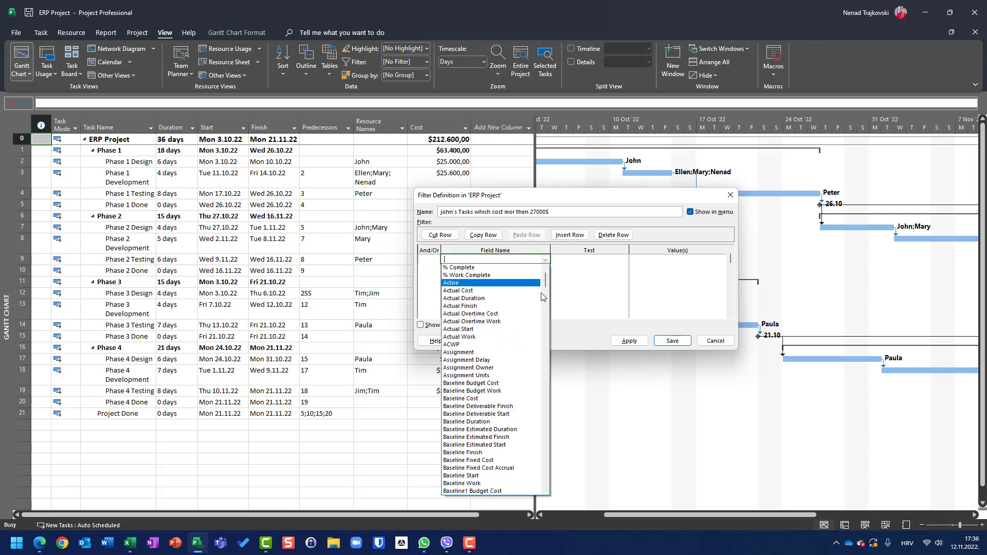
type("Cost")
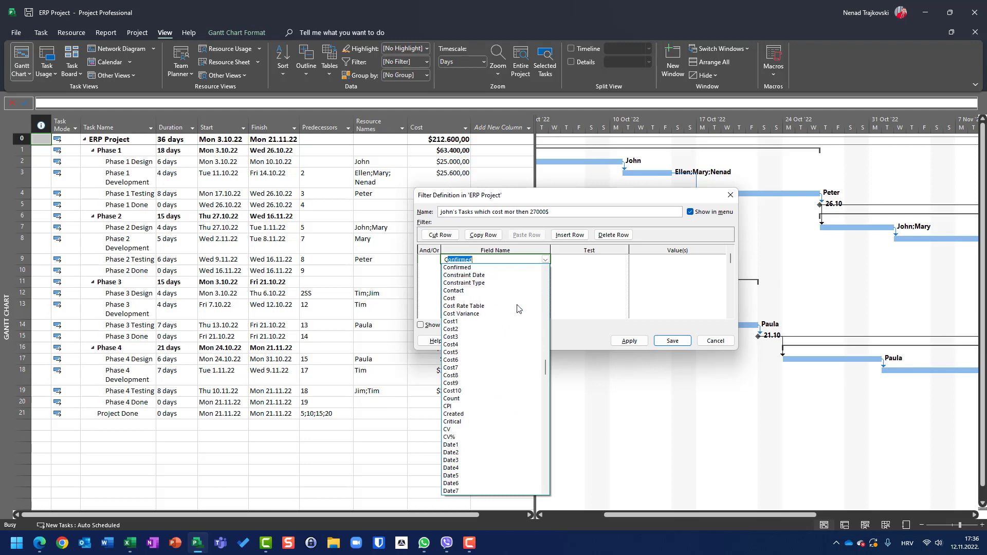
key("Tab")
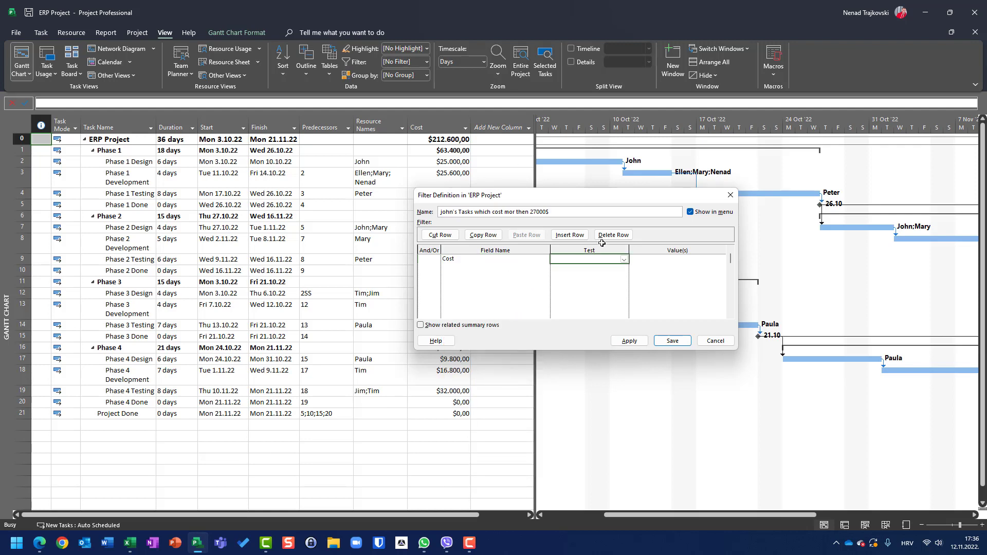
left_click(624, 261)
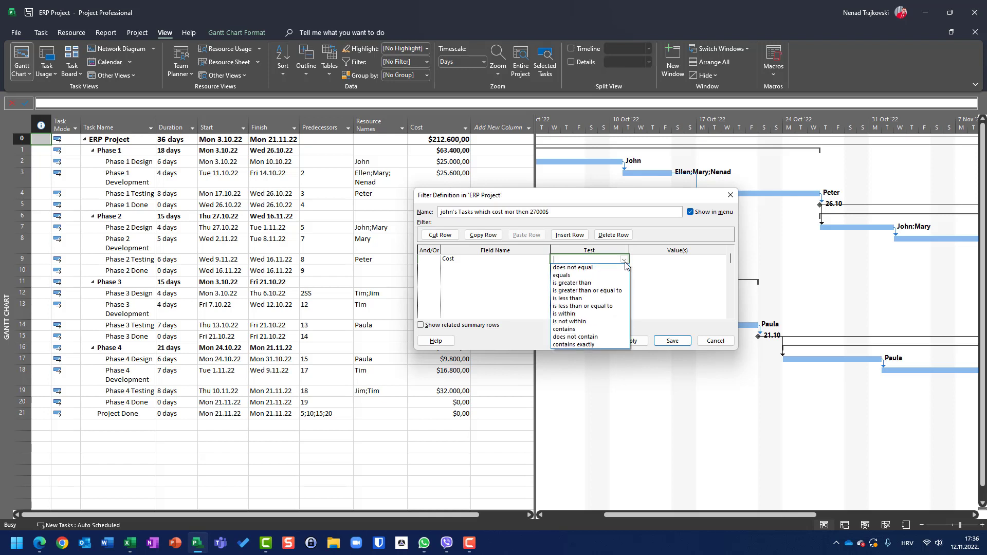
left_click(587, 284)
left_click(679, 263)
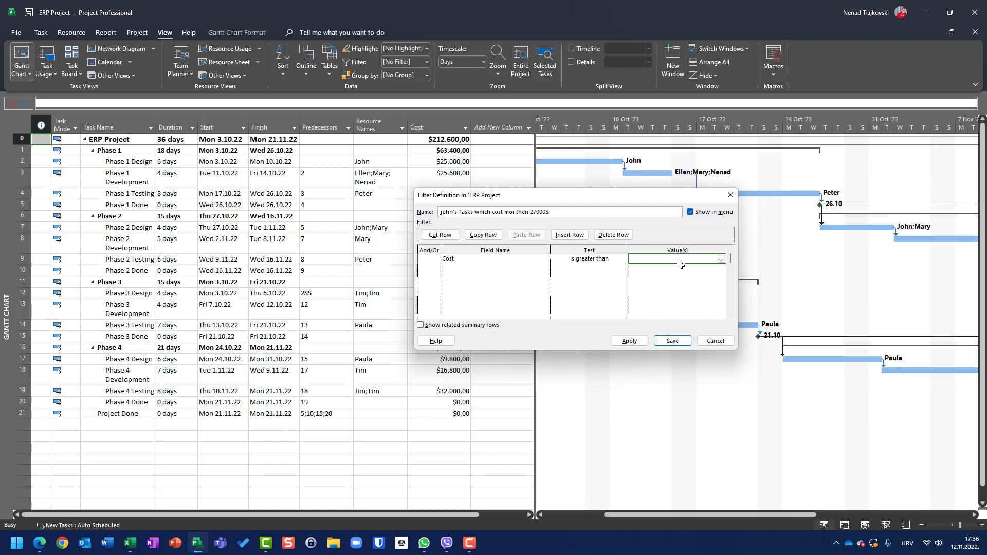
type("27000")
left_click(628, 341)
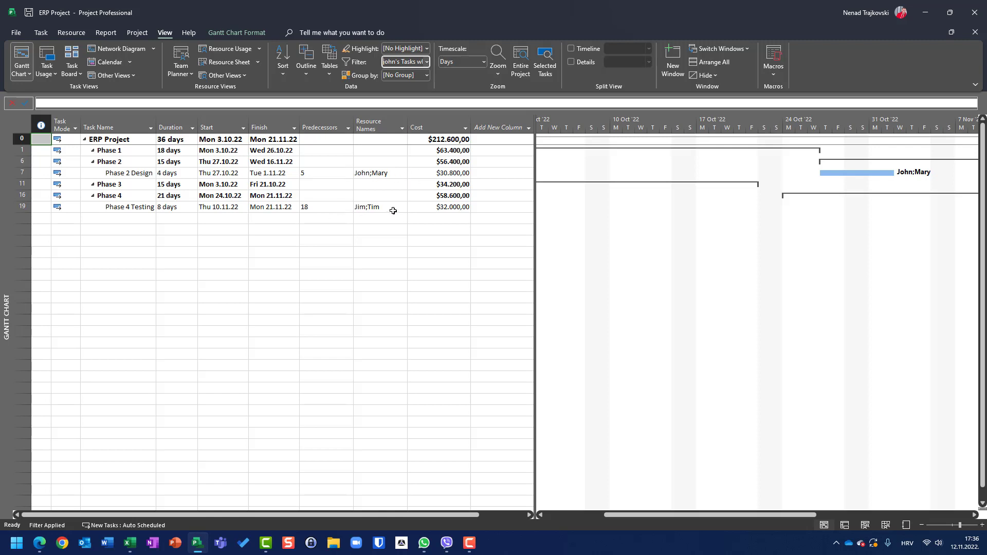
Reopen the 27000$ custom filter for editing and add a second condition, joined with And, on the Resource Names field.
left_click(426, 63)
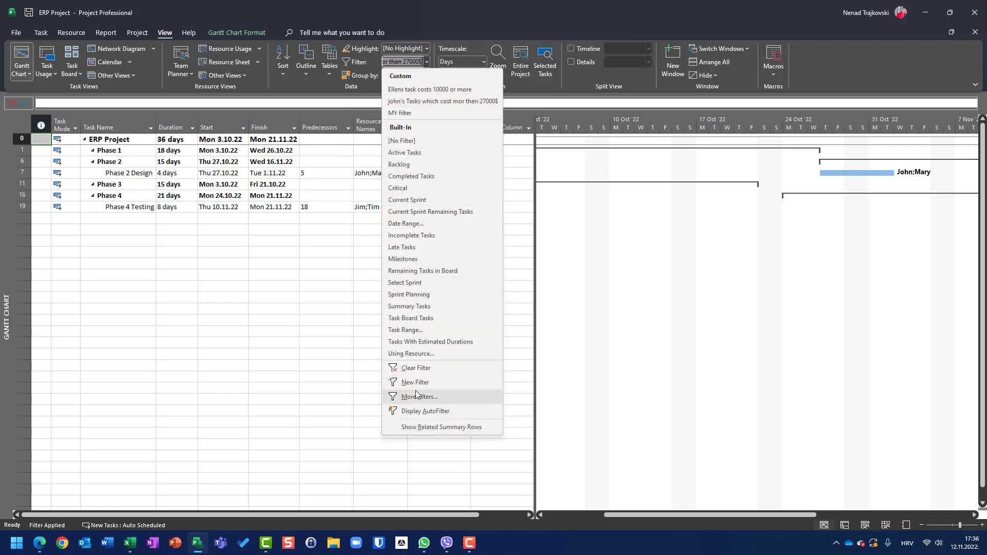
left_click(420, 397)
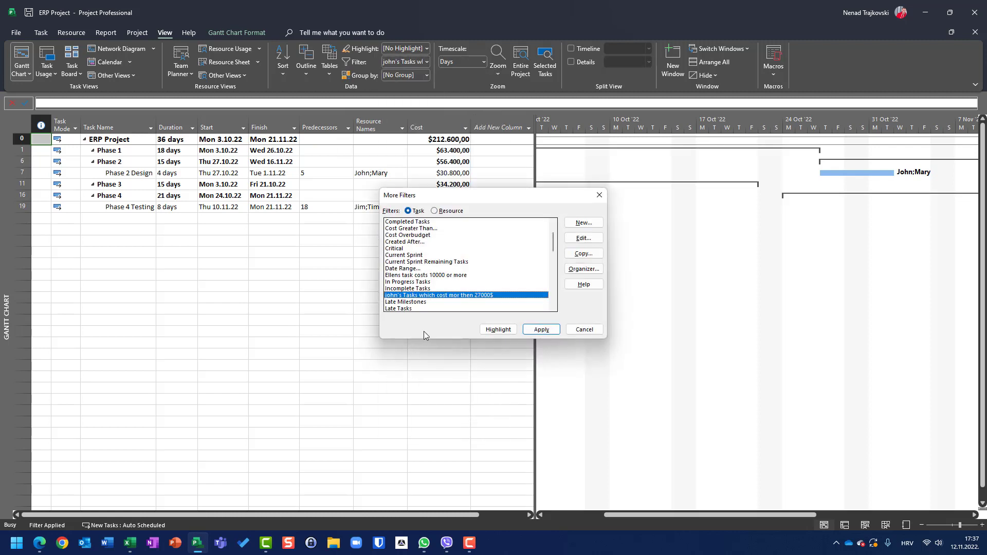
left_click(584, 238)
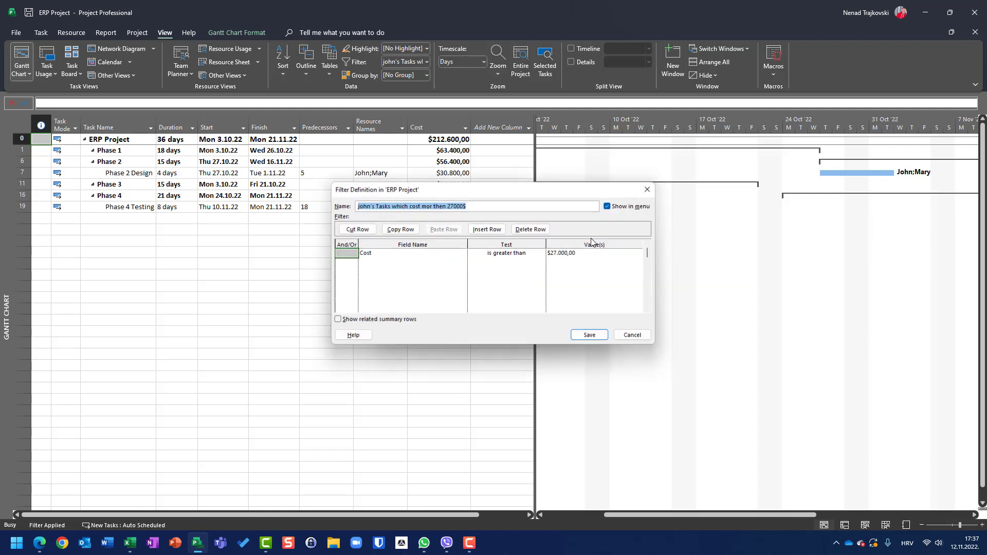
left_click(350, 263)
left_click(354, 263)
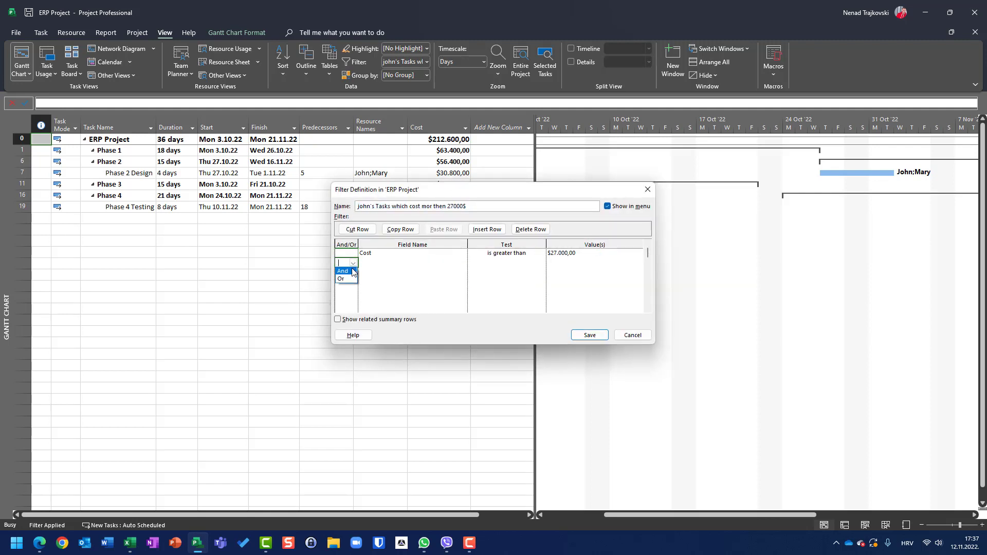
left_click(343, 271)
left_click(381, 263)
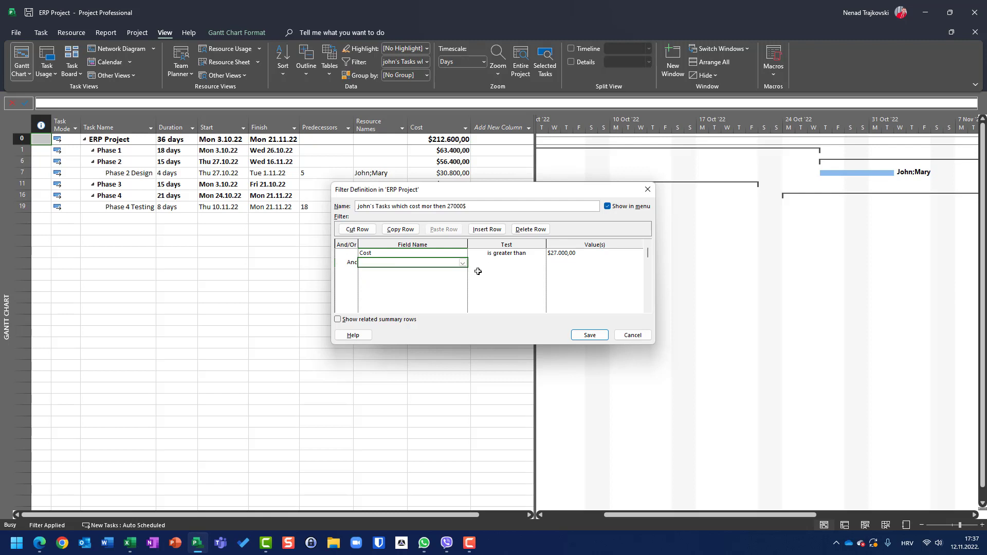
type("Resource Names")
Set the Resource Names condition to equals the resource's first name and save the filter definition.
left_click(530, 263)
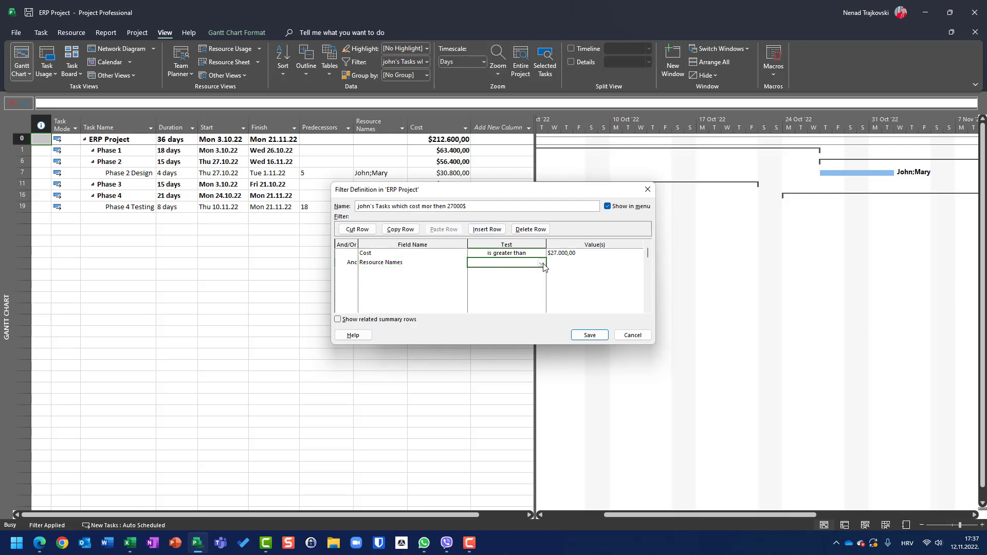
left_click(543, 263)
left_click(524, 271)
left_click(560, 262)
left_click(638, 264)
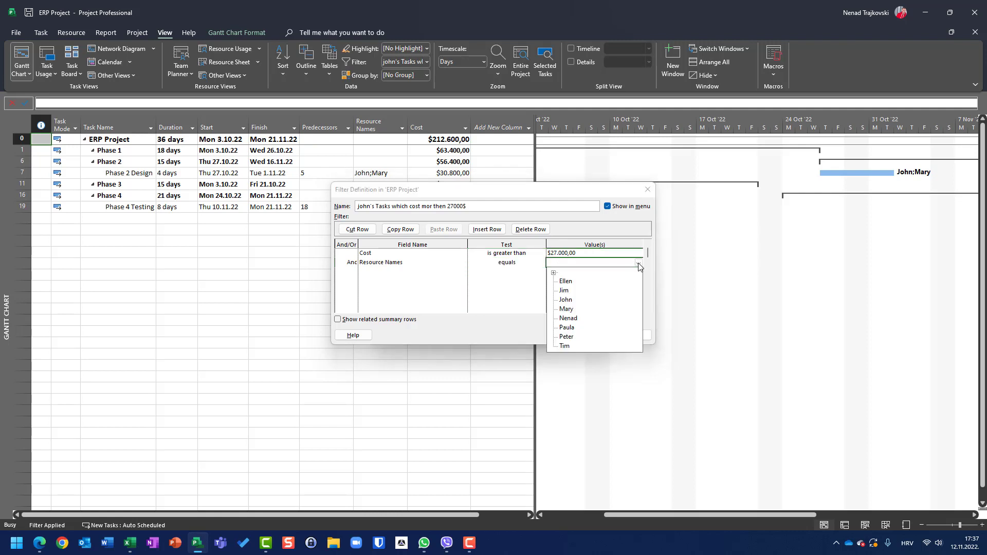
left_click(578, 300)
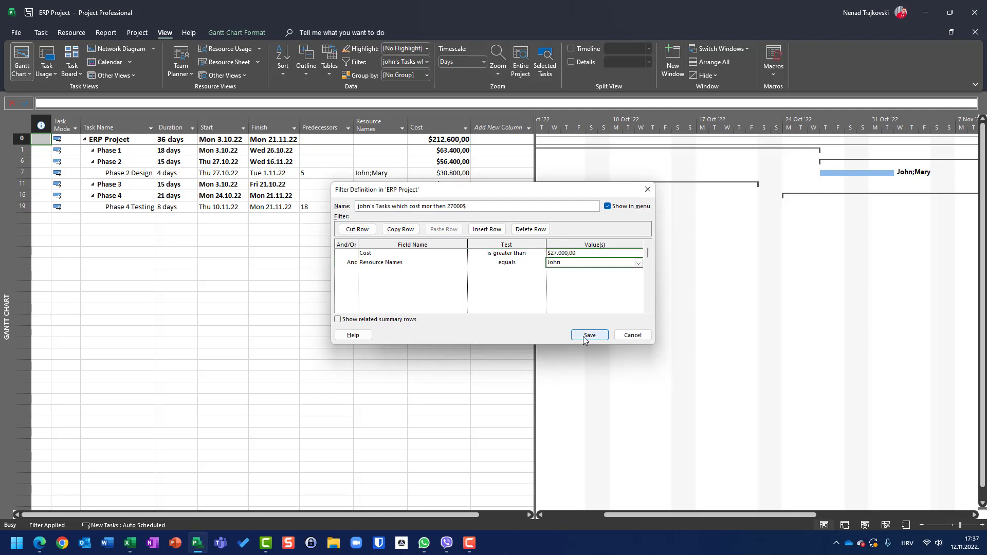
left_click(590, 335)
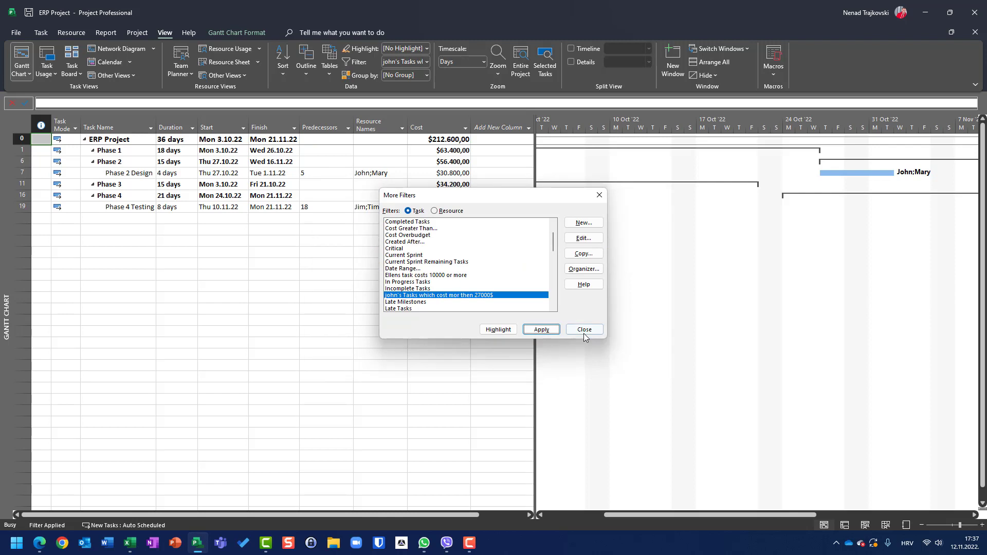
Apply the edited 27000$ filter to the task list, and reset the plan to No Filter.
left_click(540, 329)
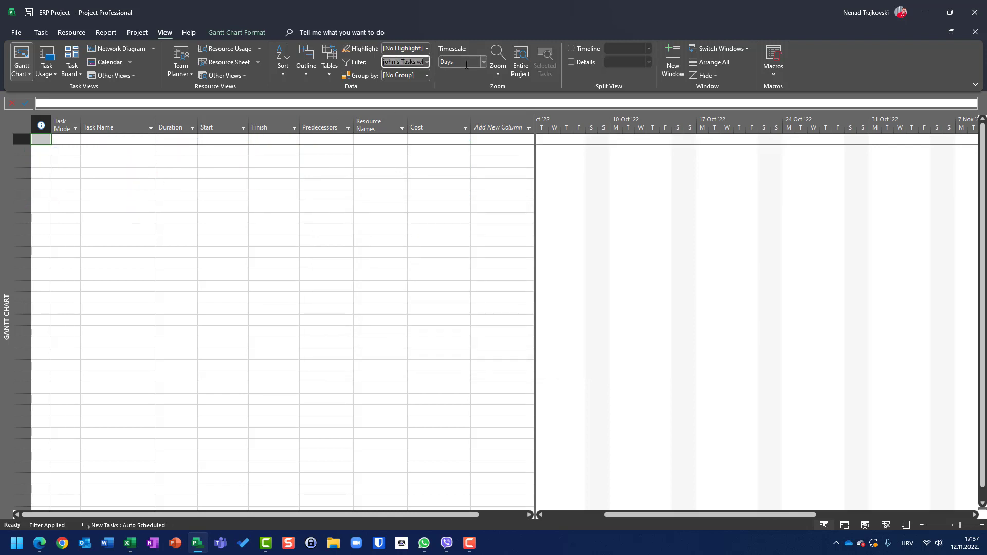
left_click(427, 62)
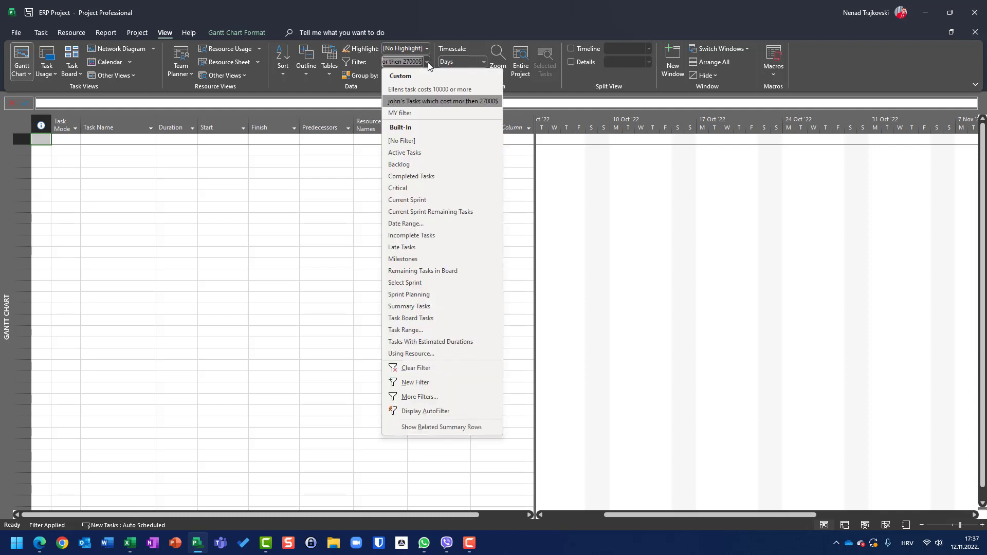
left_click(416, 140)
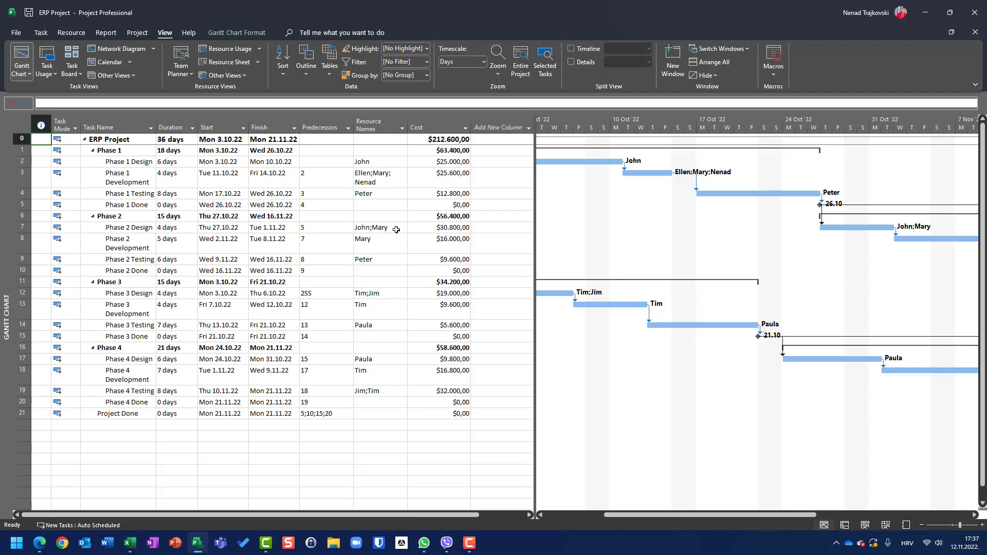
Change the Resource Names test in the 27000$ custom filter to contains, save the definition and apply the filter to the plan.
left_click(427, 62)
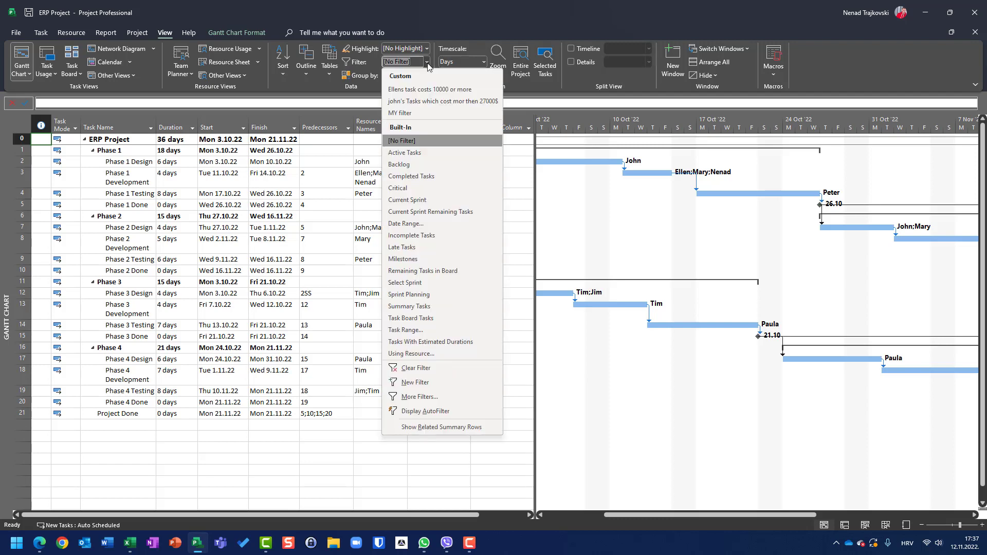
left_click(417, 398)
scroll(454, 260, "down", 3)
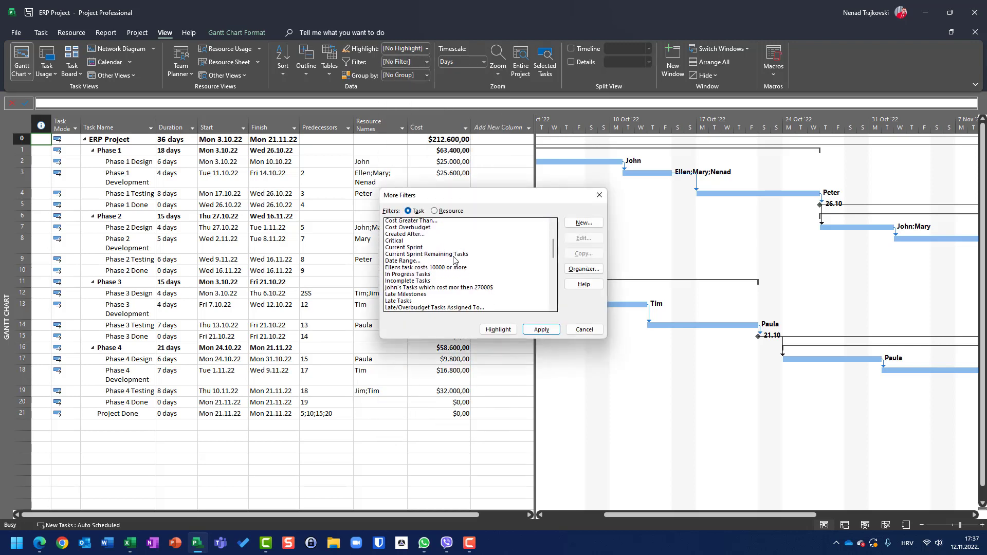
scroll(454, 259, "down", 2)
left_click(417, 241)
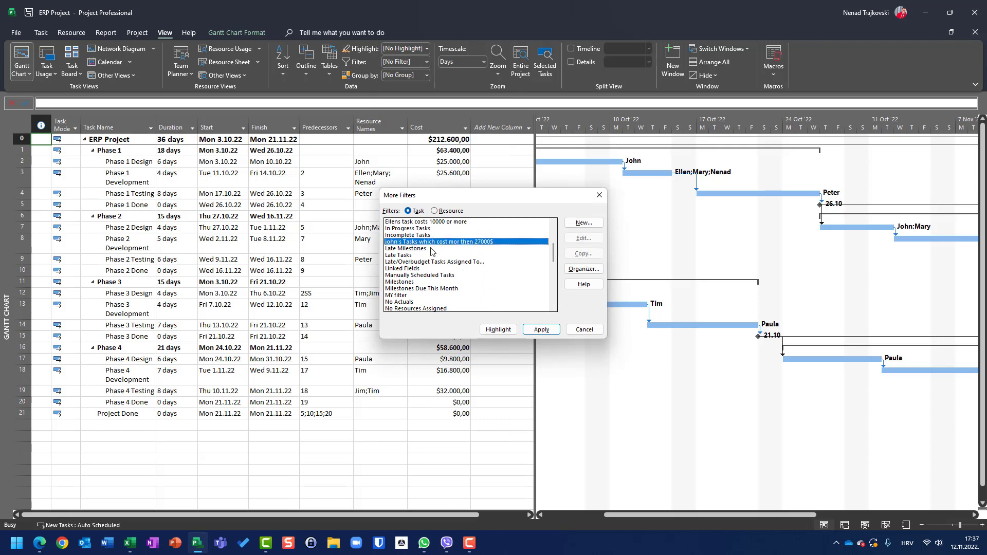
left_click(583, 238)
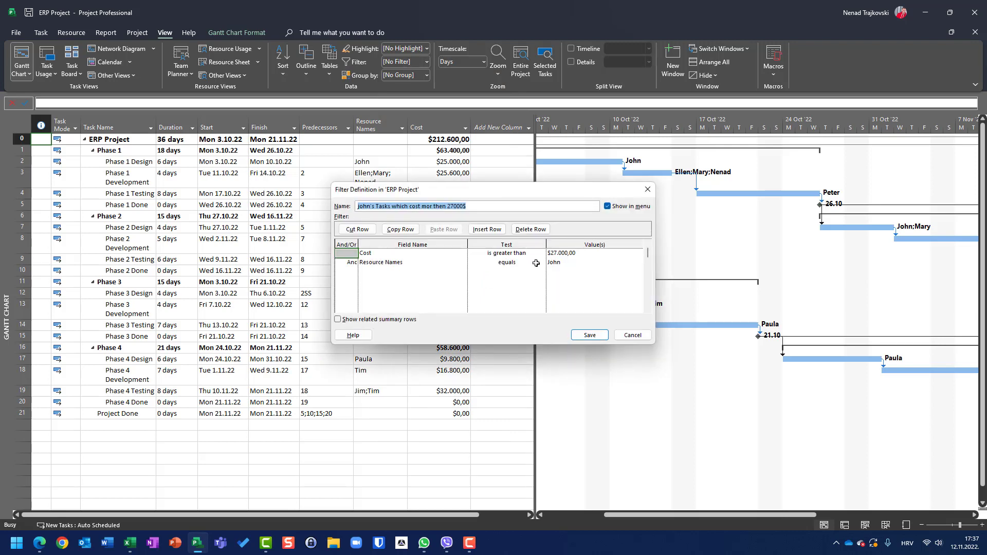
left_click(535, 263)
left_click(542, 264)
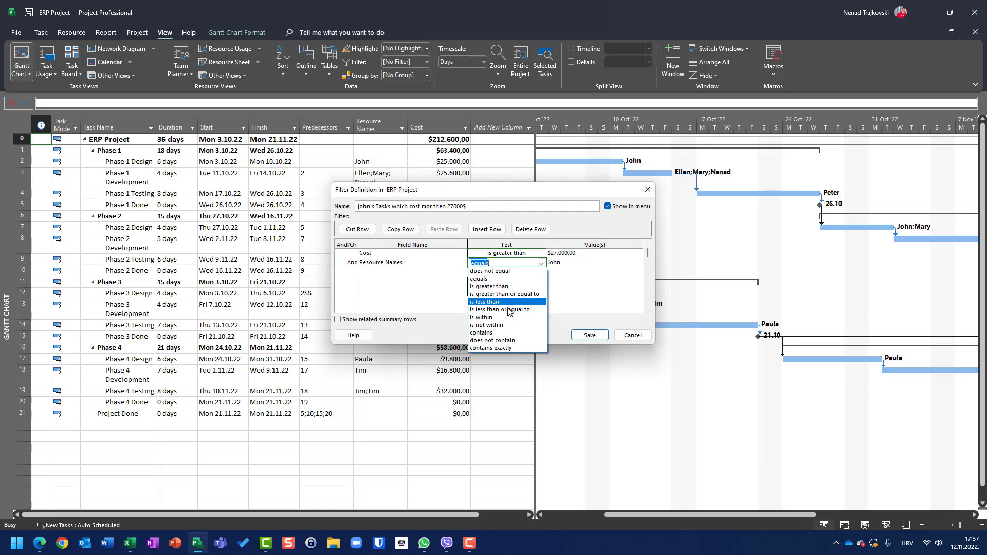
left_click(499, 333)
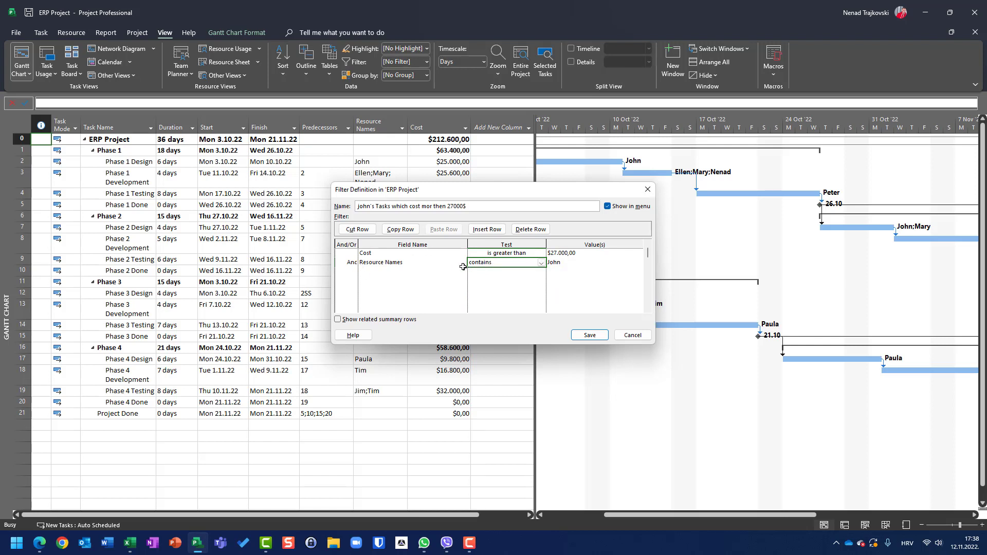
left_click(590, 336)
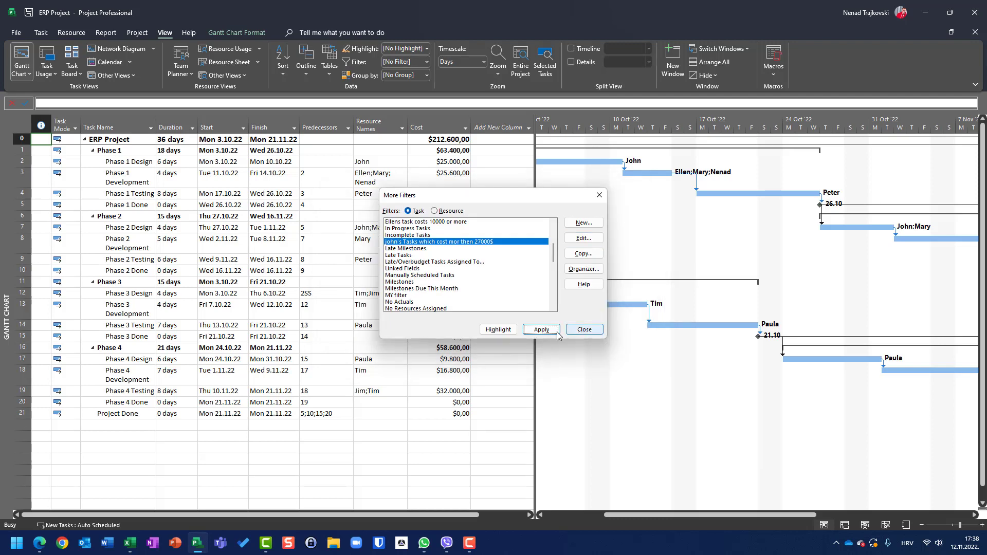
left_click(555, 332)
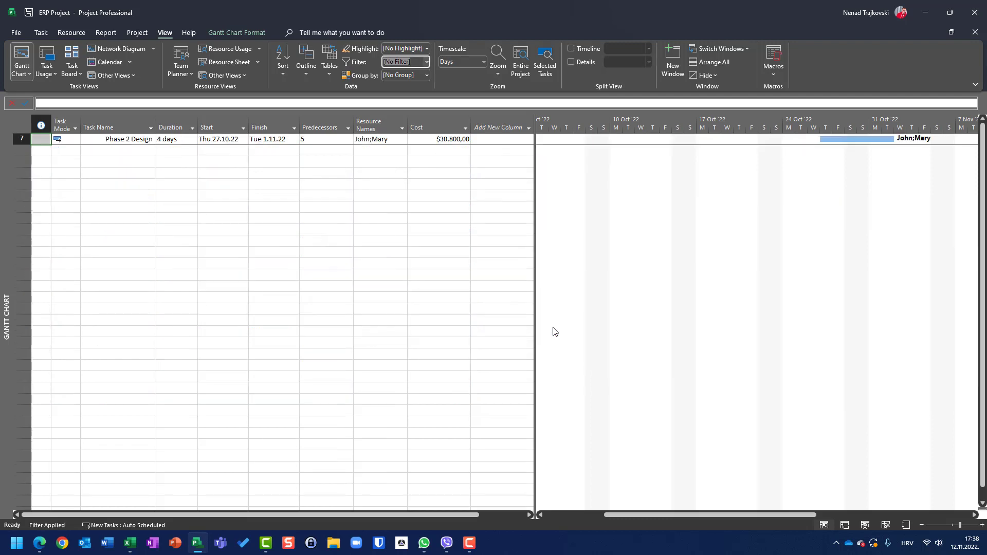
left_click(450, 139)
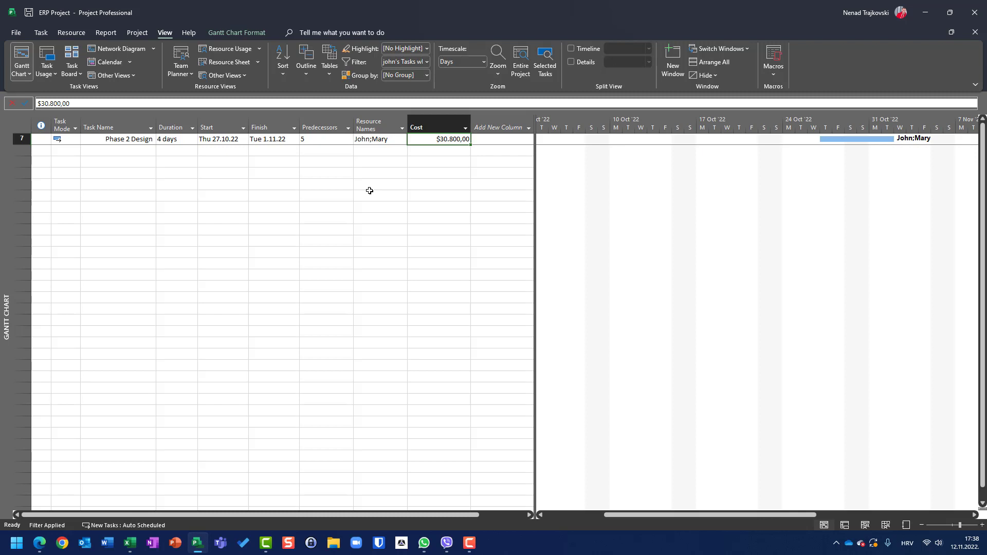
Review the definition of the 27000$ custom filter from the complete filter list, and leave it without changes.
left_click(426, 62)
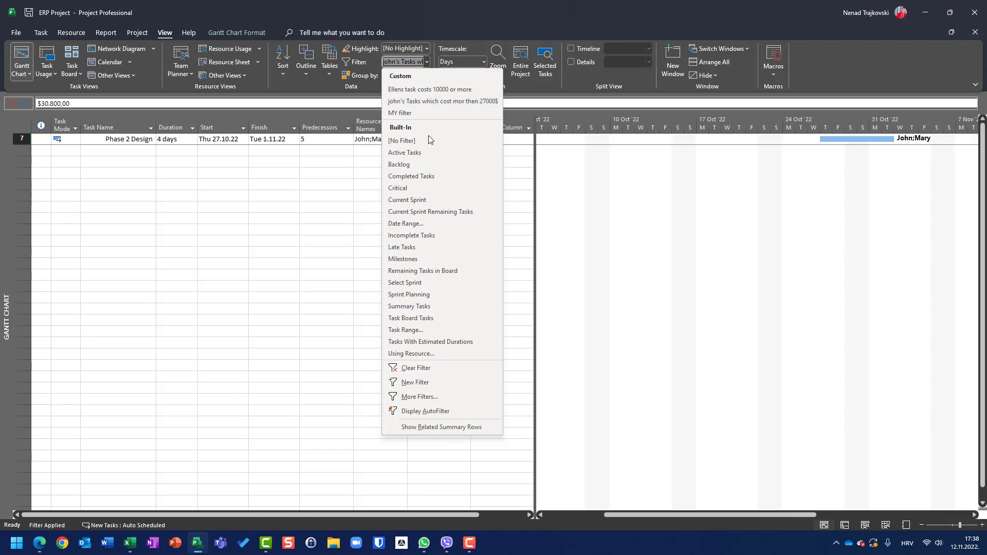
left_click(427, 396)
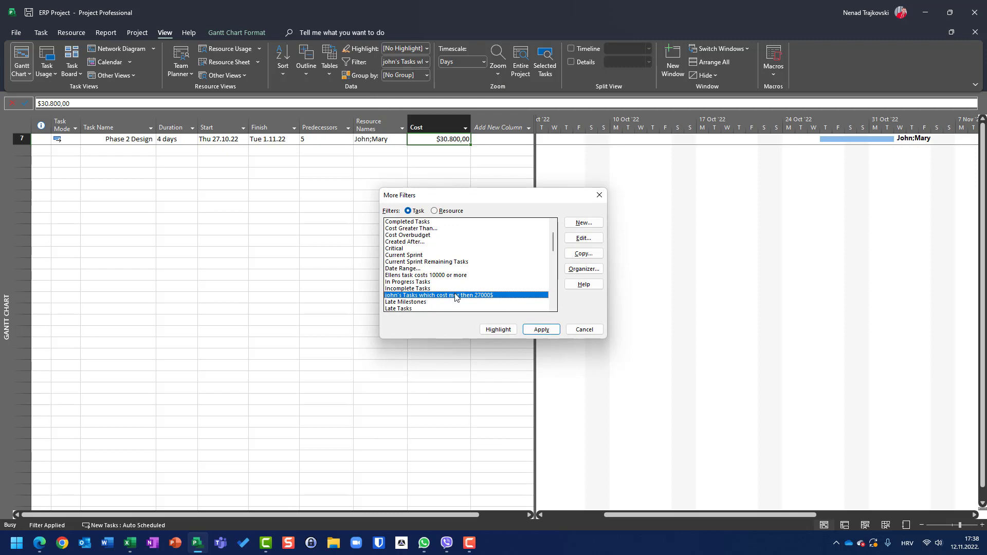
left_click(588, 240)
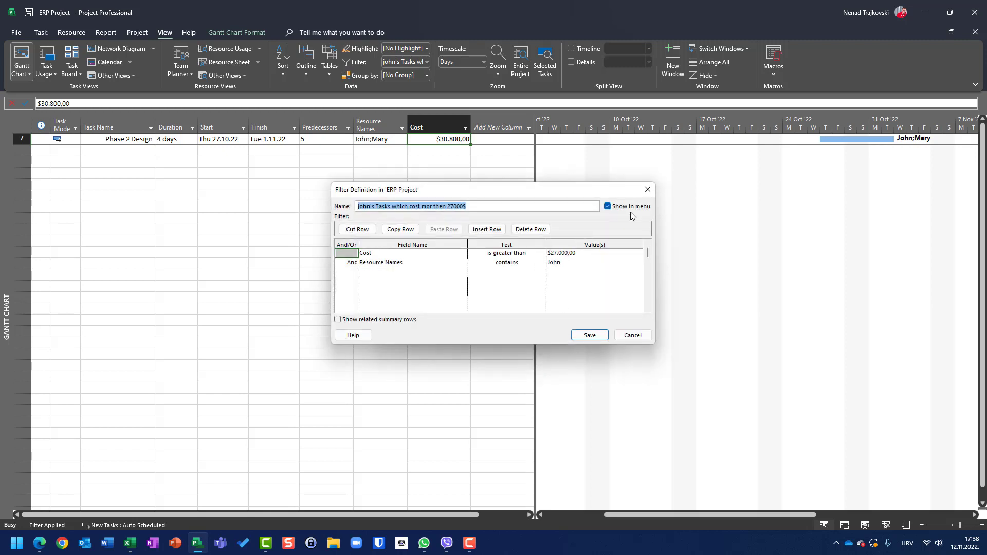
left_click(627, 337)
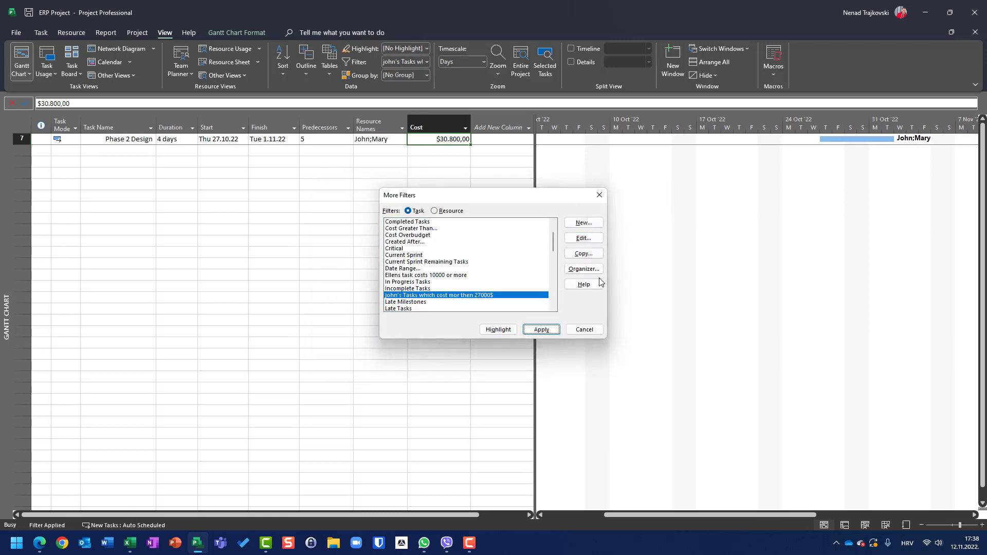
Delete the 27000$ custom filter from the ERP Project file in the Organizer and leave the filter list.
left_click(584, 269)
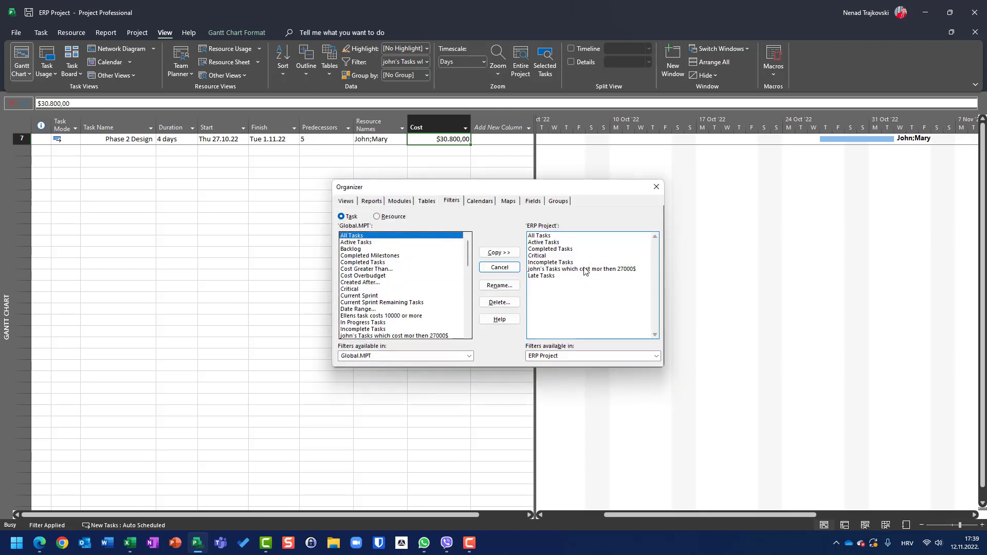
left_click(555, 270)
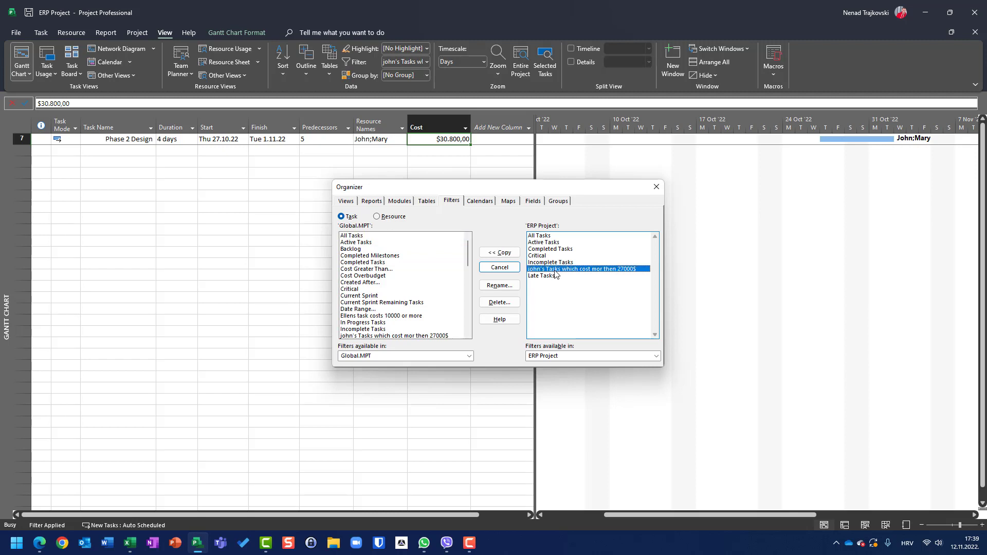
left_click(502, 303)
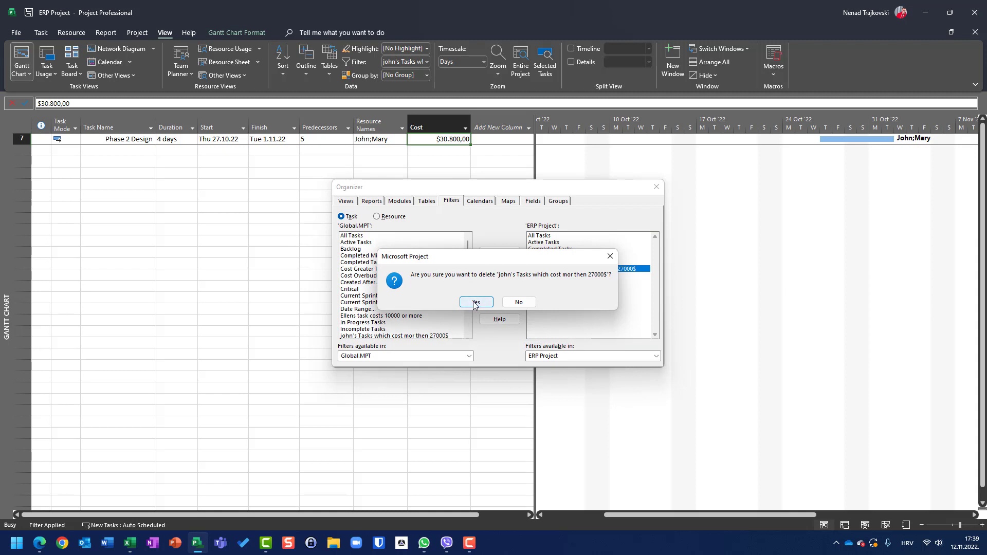
left_click(475, 303)
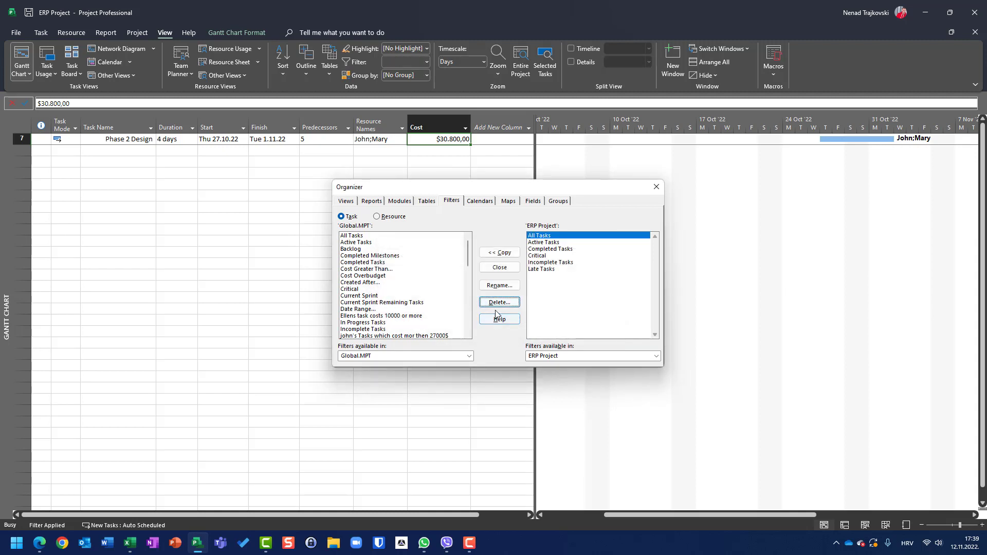
left_click(500, 269)
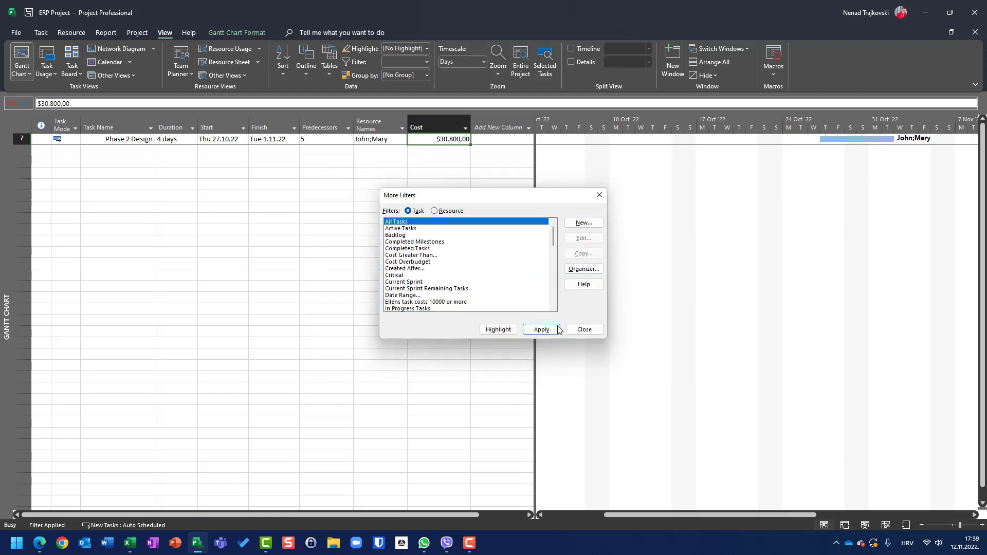
left_click(583, 330)
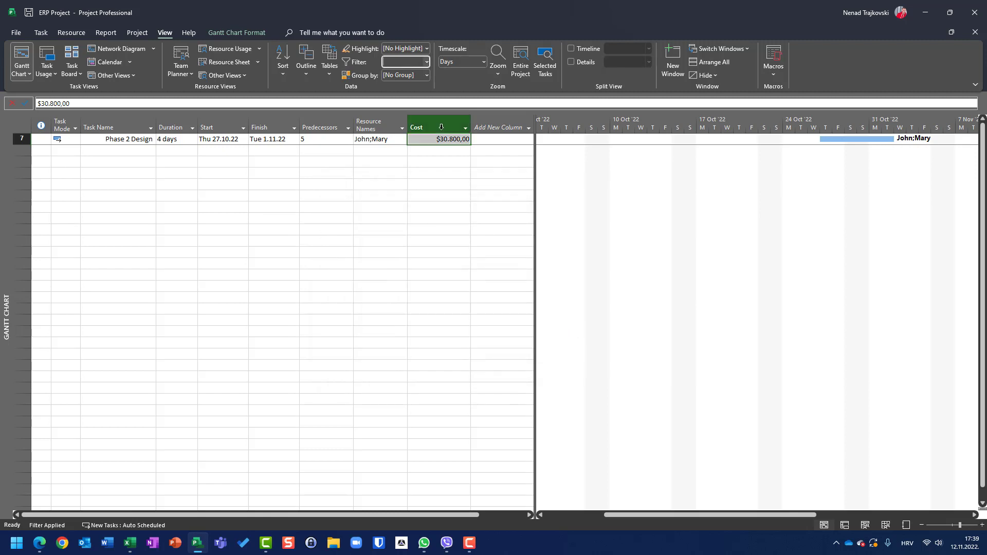
Reapply the 27000$ custom filter to the plan, and delete its copy from the ERP Project file in the Organizer again.
left_click(427, 63)
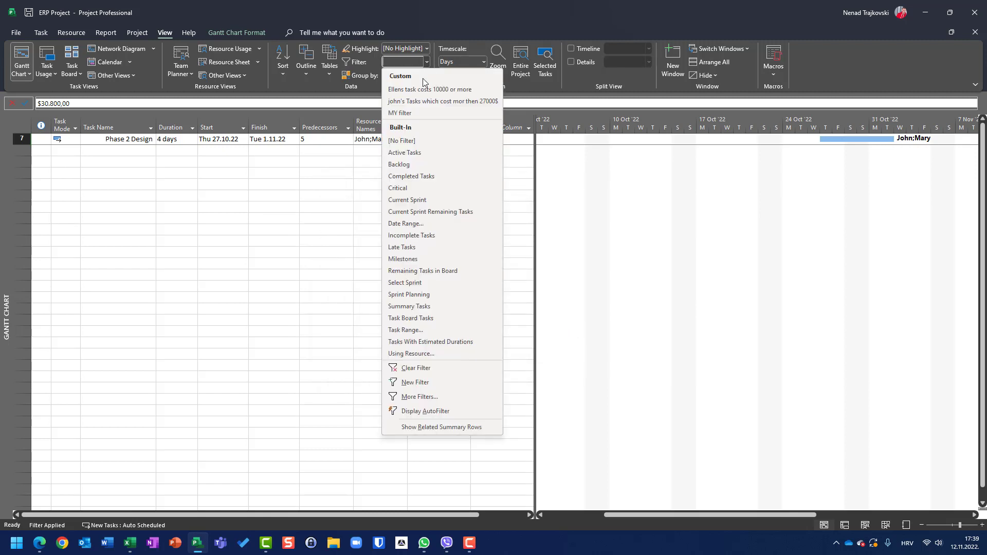
left_click(419, 101)
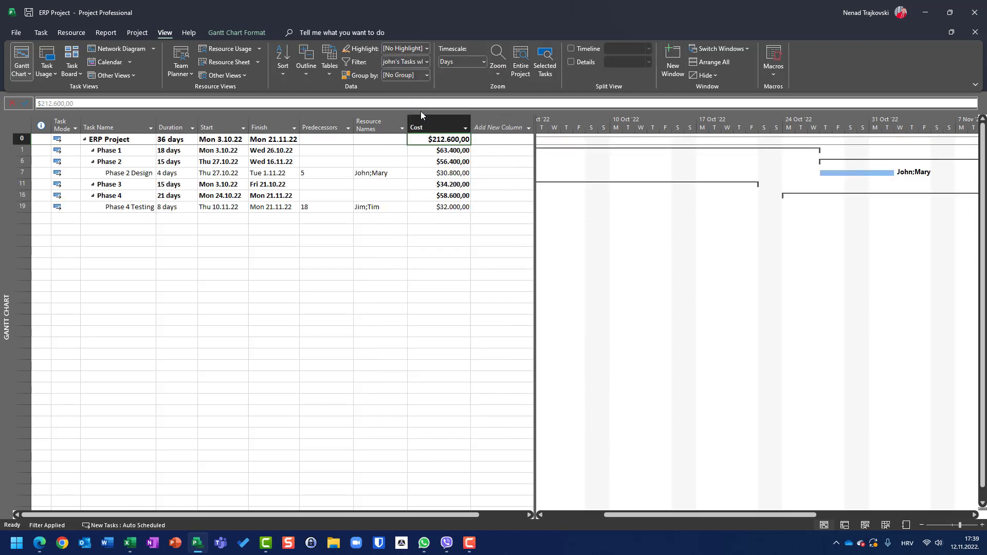
left_click(426, 62)
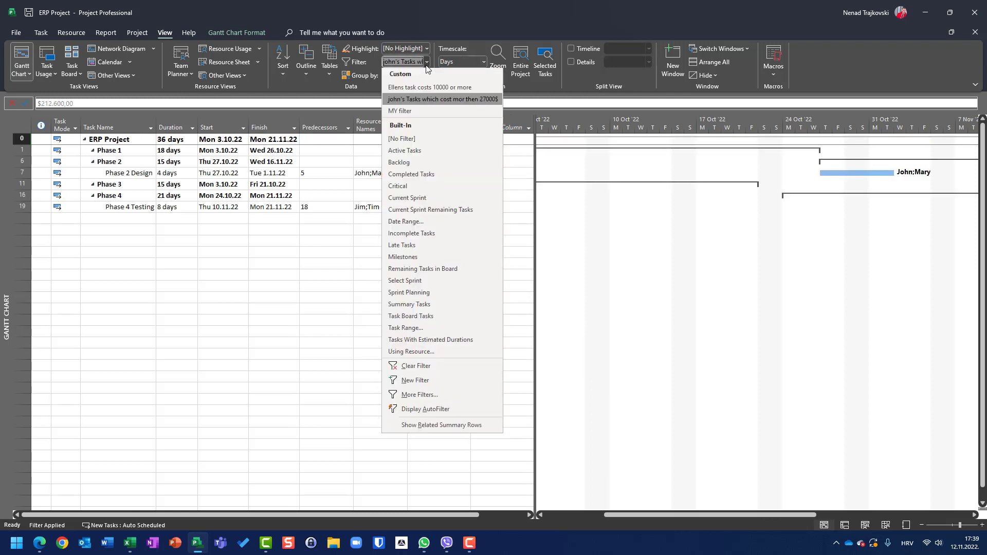
left_click(420, 397)
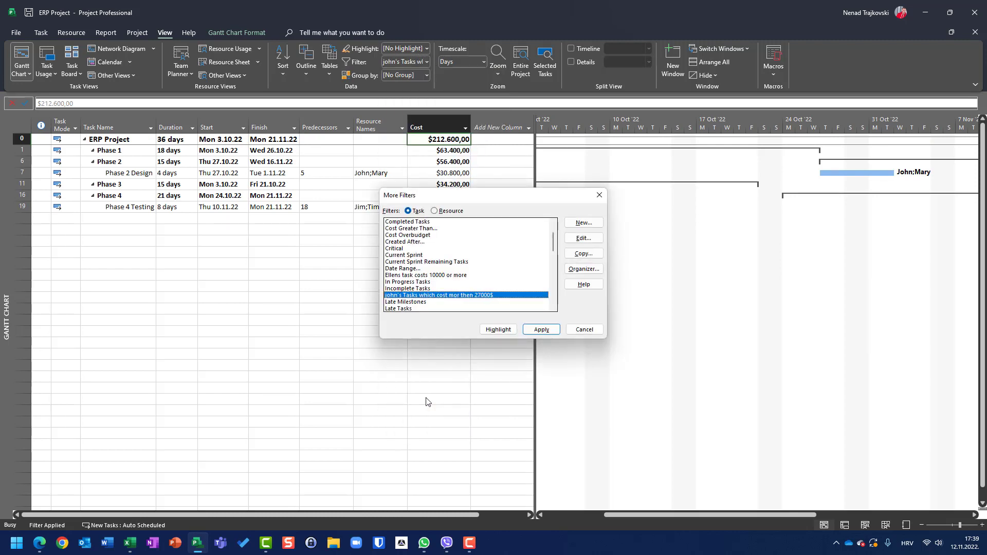
left_click(571, 270)
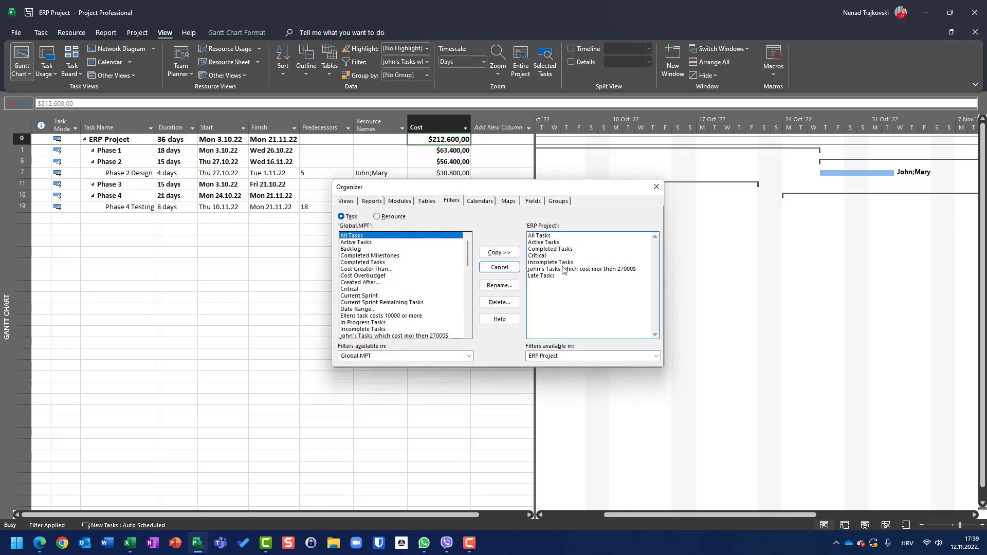
left_click(565, 269)
left_click(498, 303)
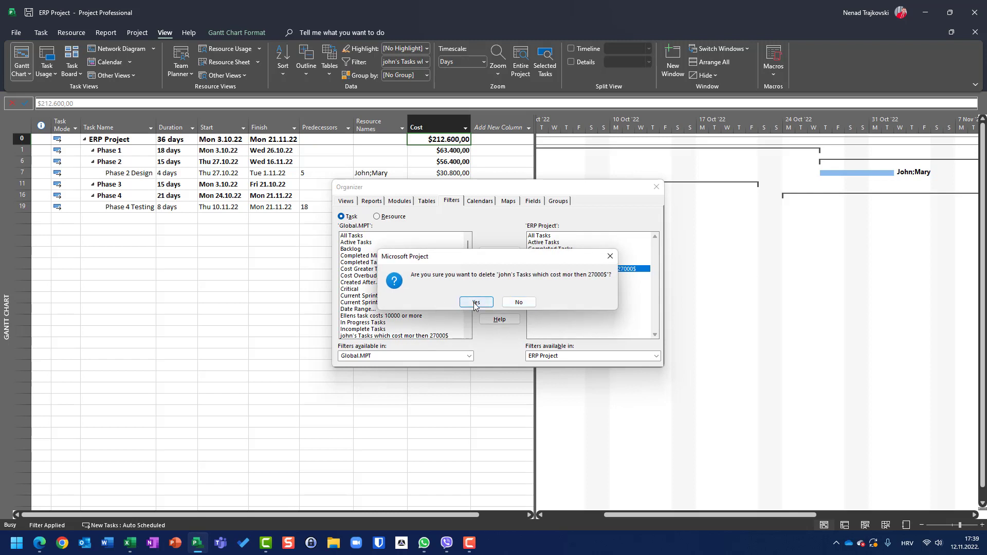
left_click(475, 303)
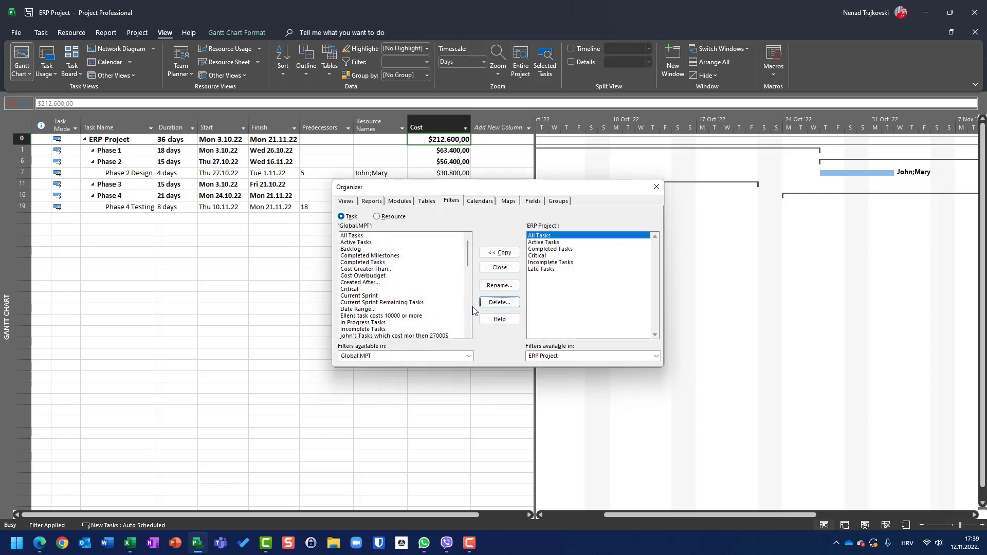
left_click(499, 268)
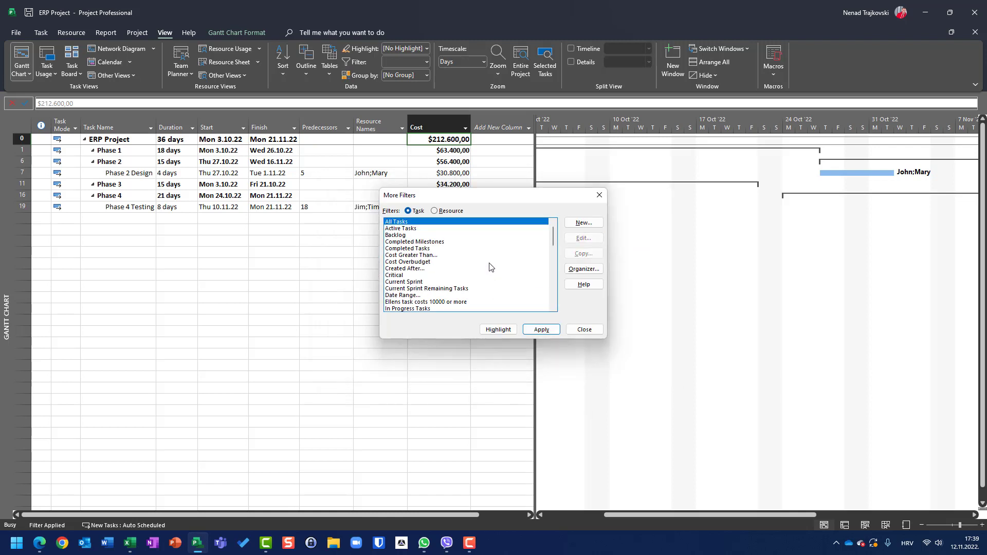
left_click(585, 329)
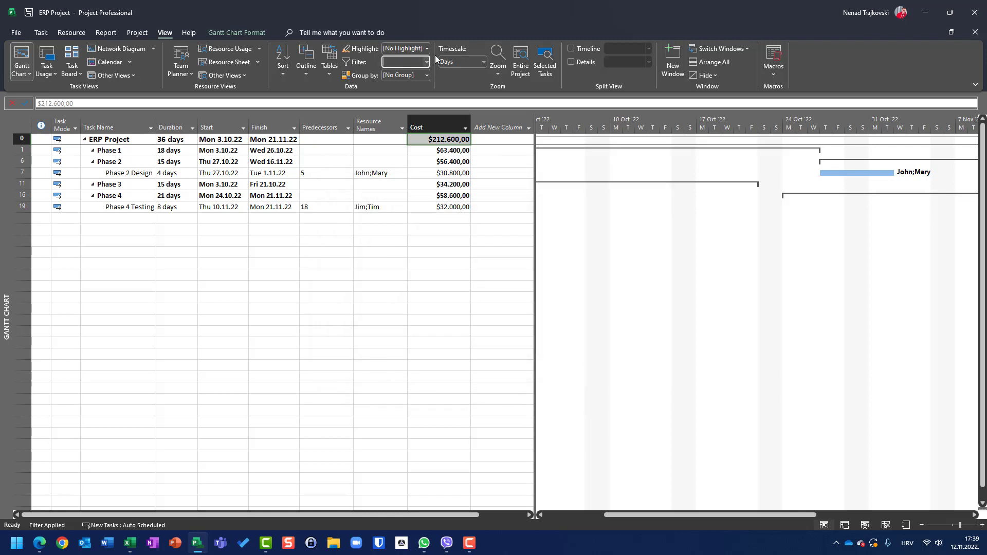
Reset the plan to No Filter and save the ERP Project file.
left_click(427, 62)
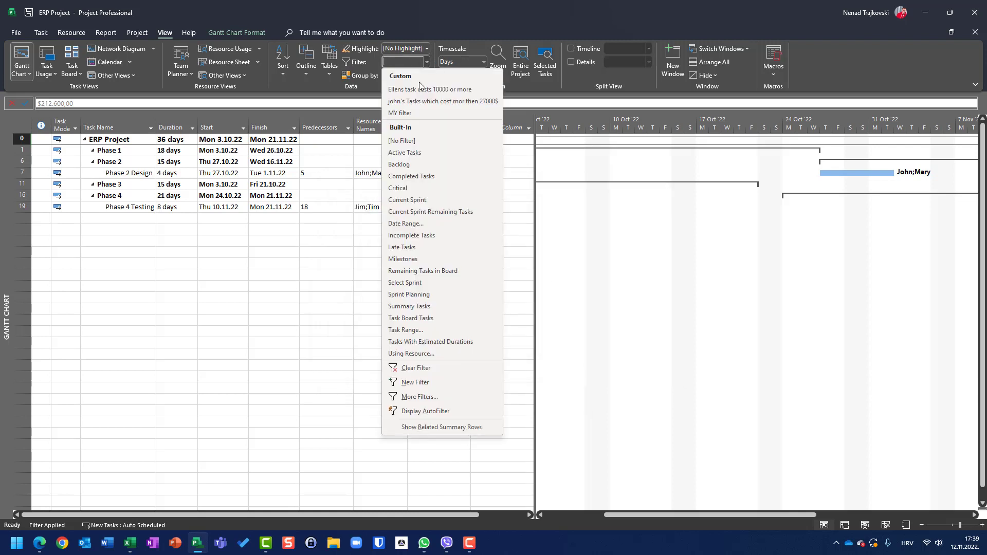
left_click(406, 140)
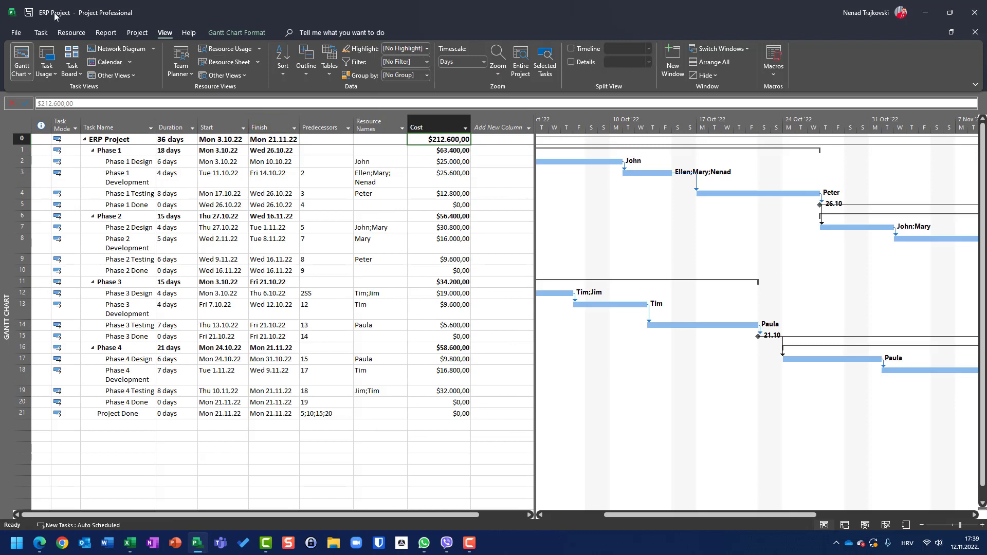
left_click(118, 177)
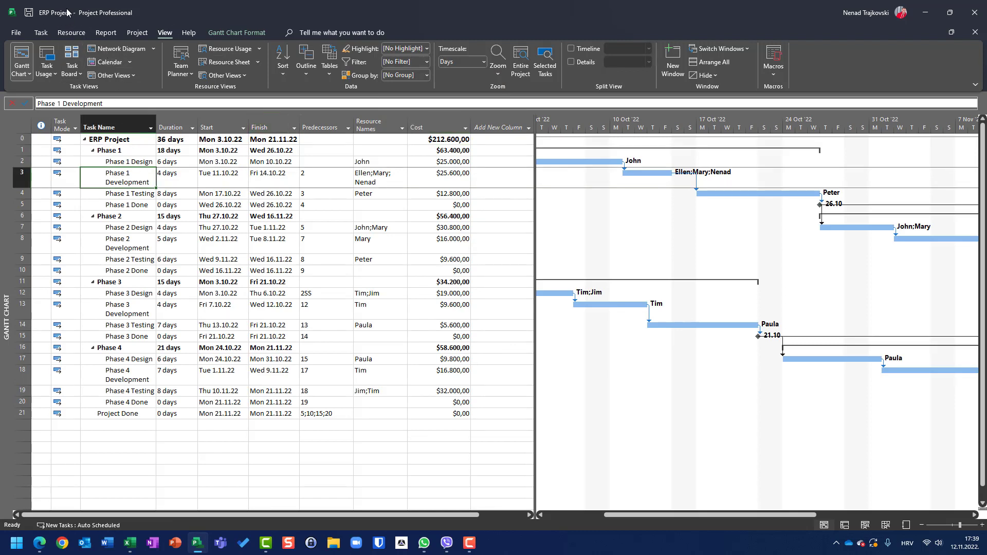
left_click(17, 32)
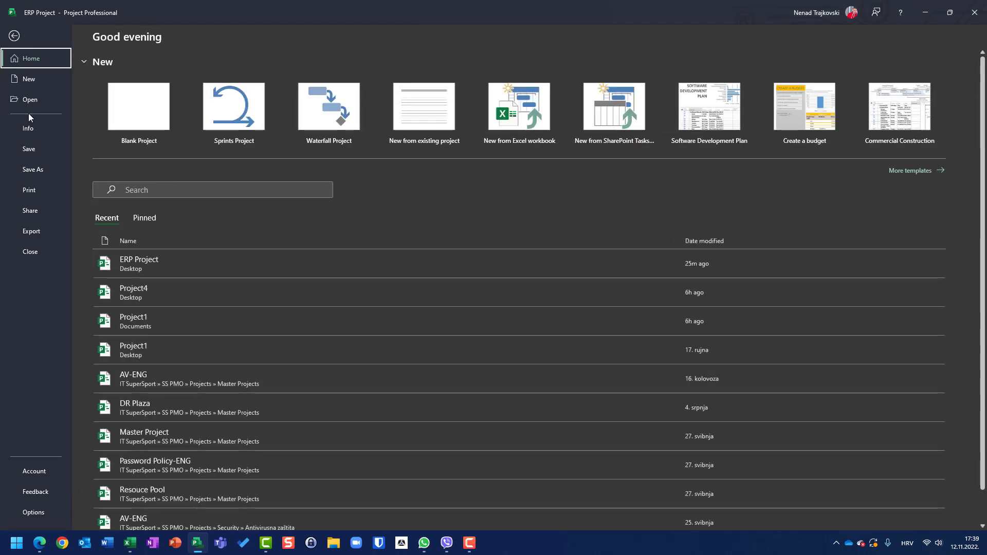
left_click(35, 150)
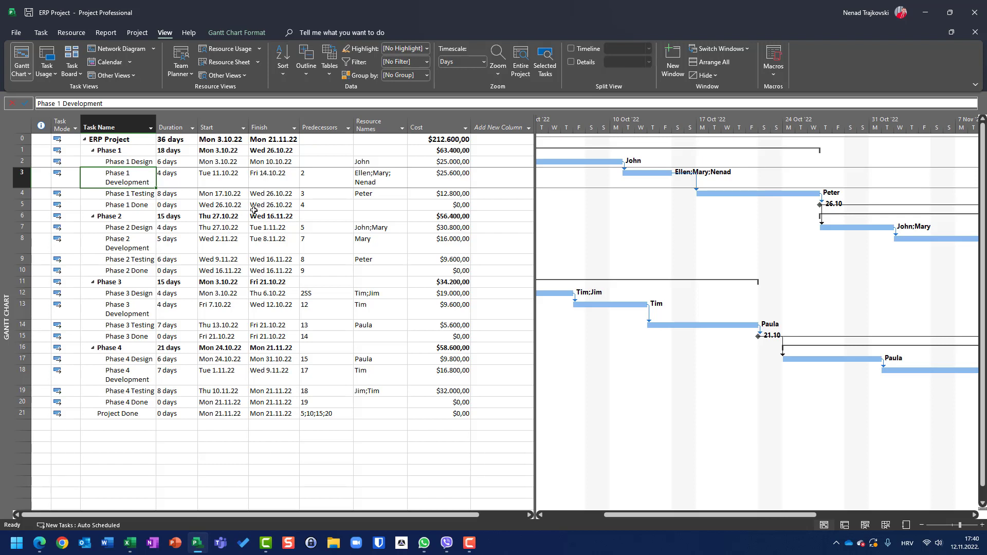
Mark Phase 1 Design, Phase 2 Development and Phase 3 Development as 50% complete.
left_click(22, 161)
left_click(41, 32)
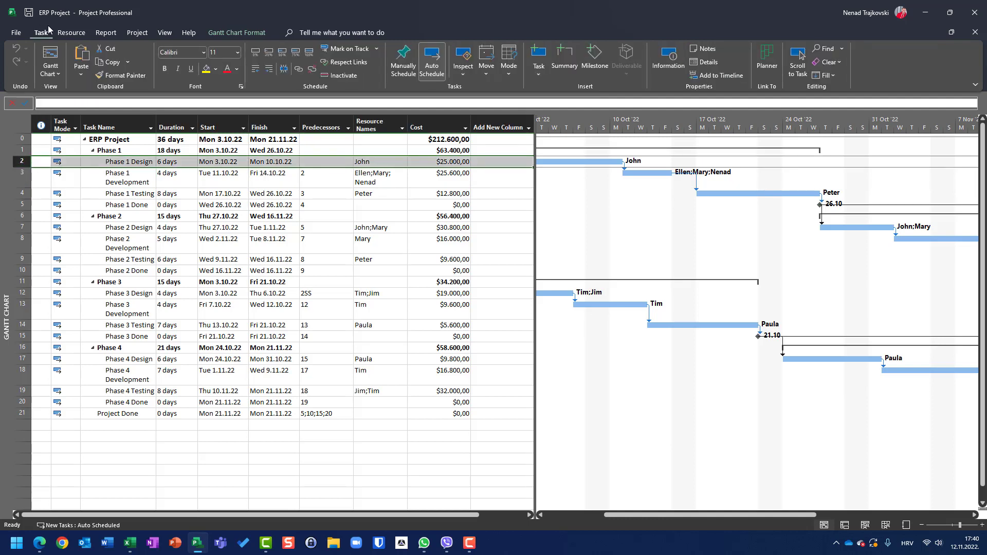
left_click(284, 58)
left_click(22, 244)
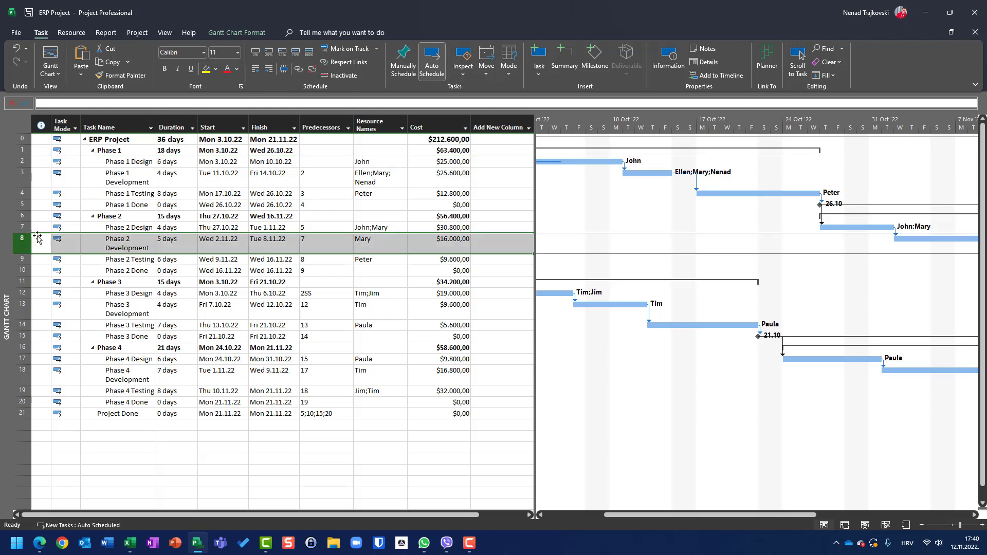
left_click(281, 53)
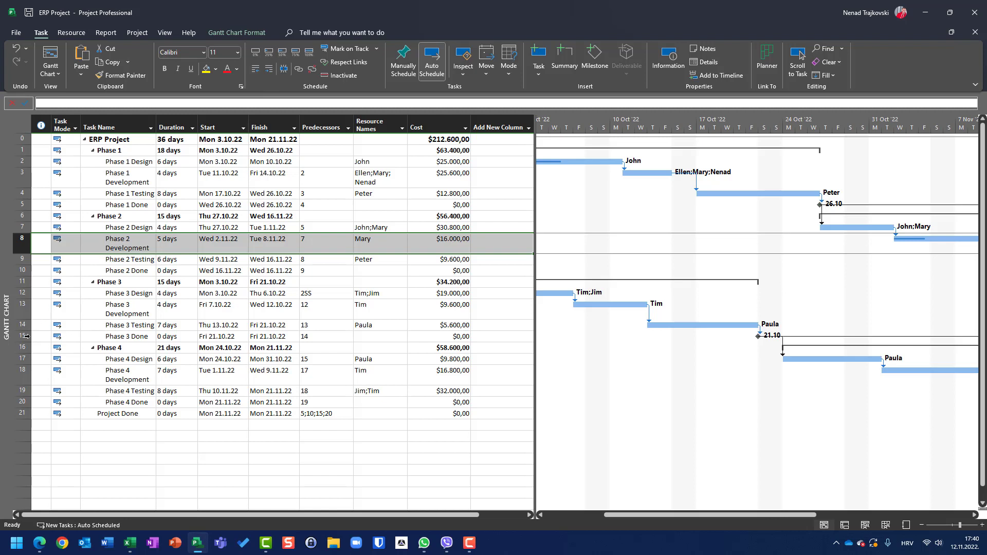
left_click(22, 308)
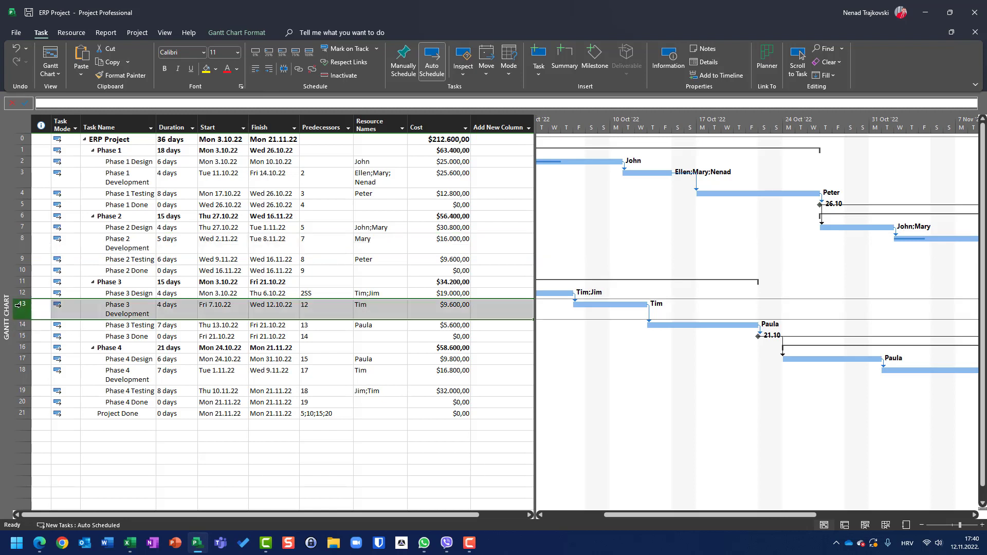
left_click(280, 53)
Add a % Complete column after the Cost column in the task table.
left_click(522, 128)
left_click(457, 139)
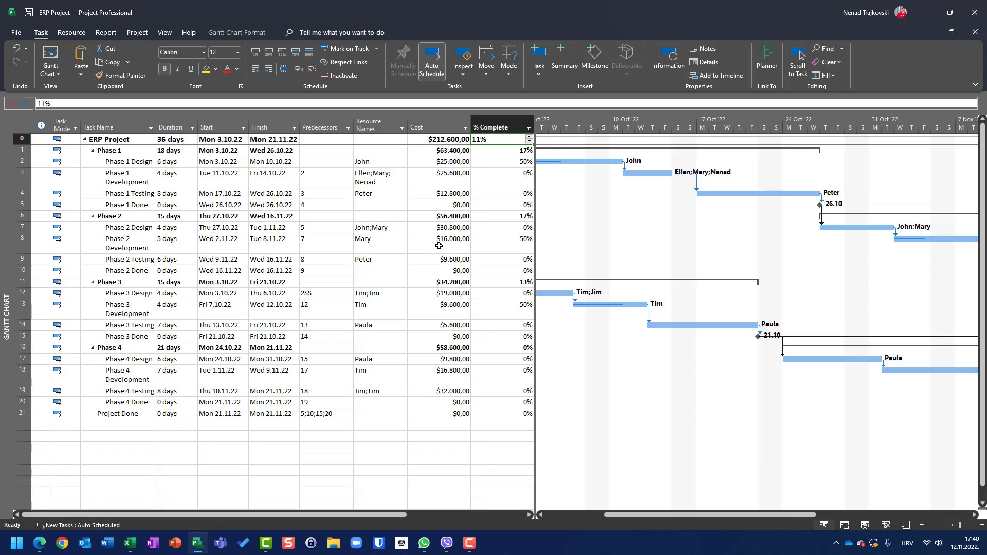
left_click(25, 246)
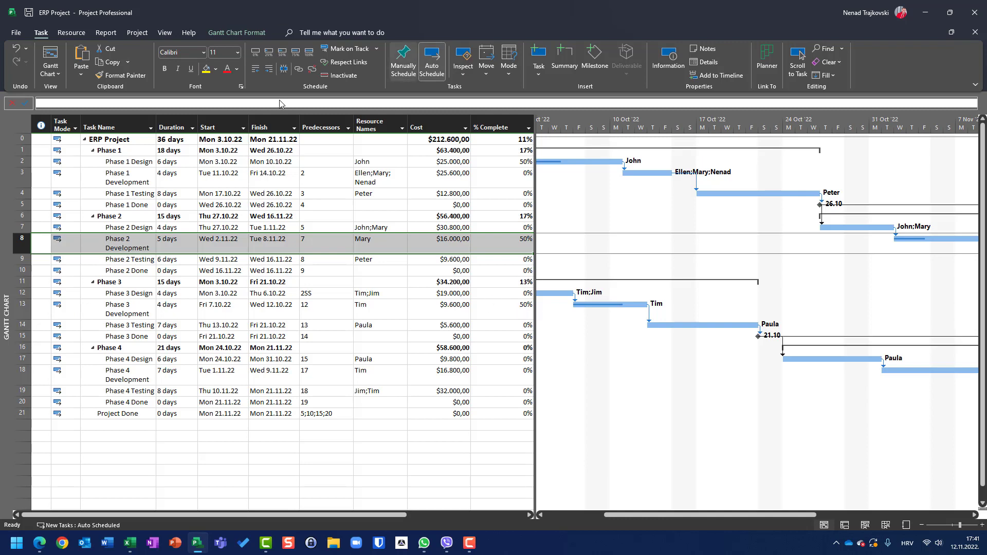
Create a new task filter definition from the complete filter list, with Show in menu turned off.
left_click(165, 32)
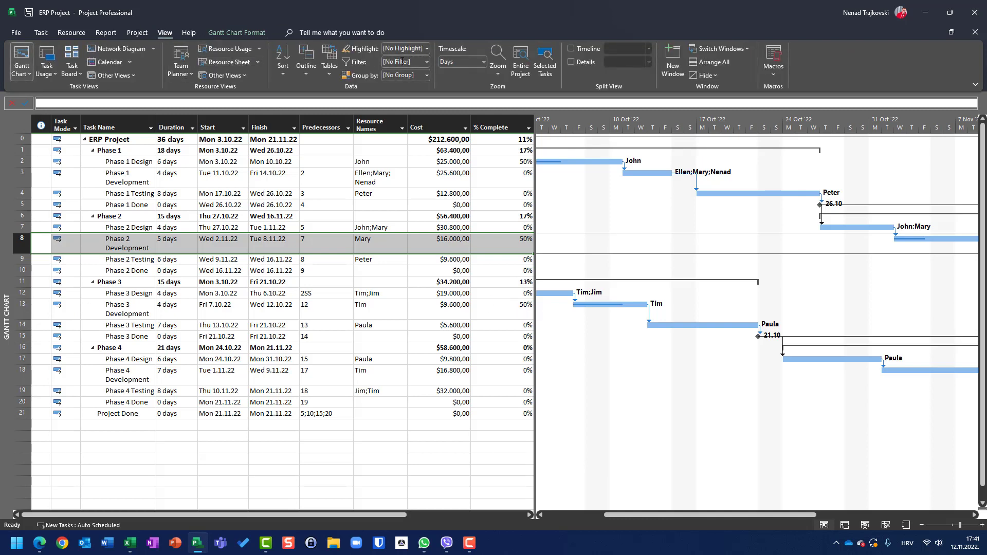
left_click(426, 62)
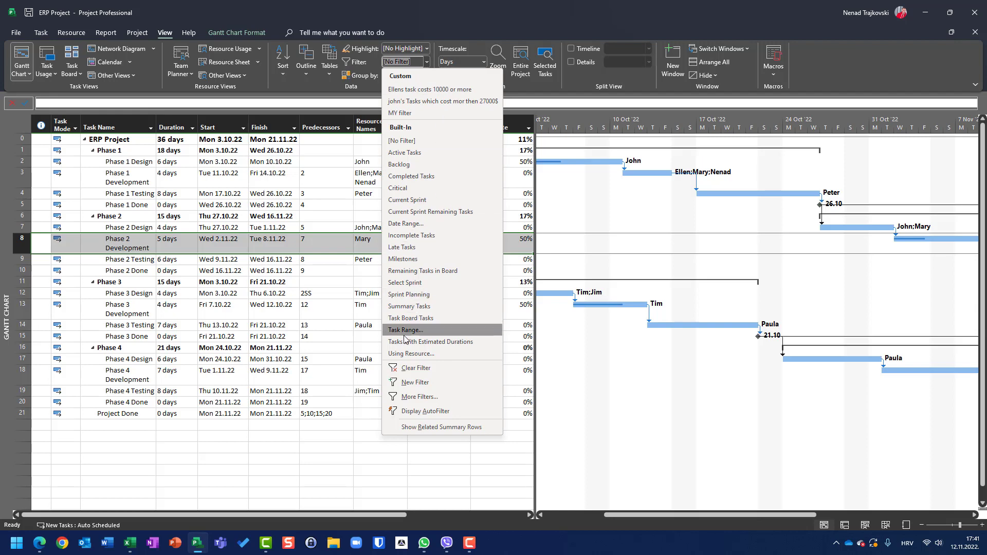
left_click(412, 397)
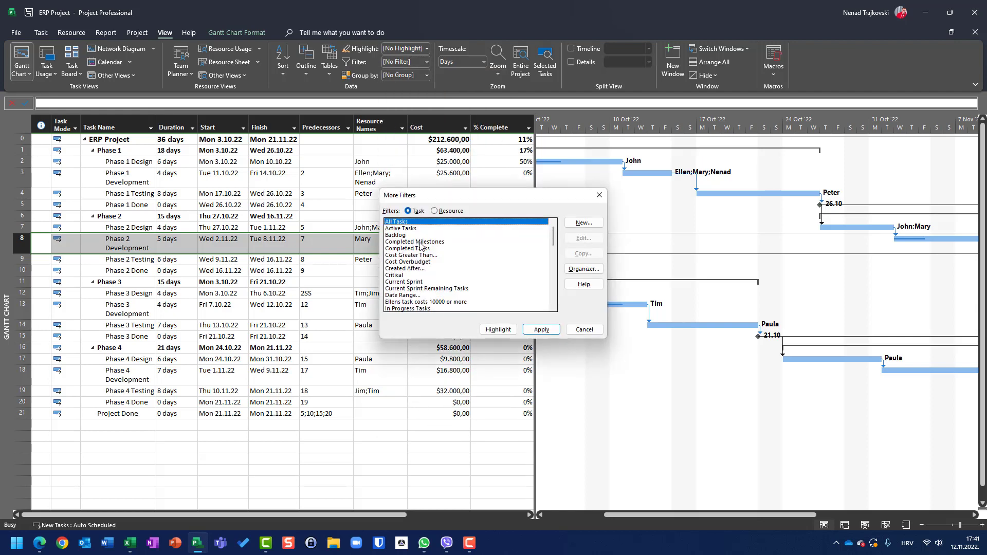
left_click(582, 223)
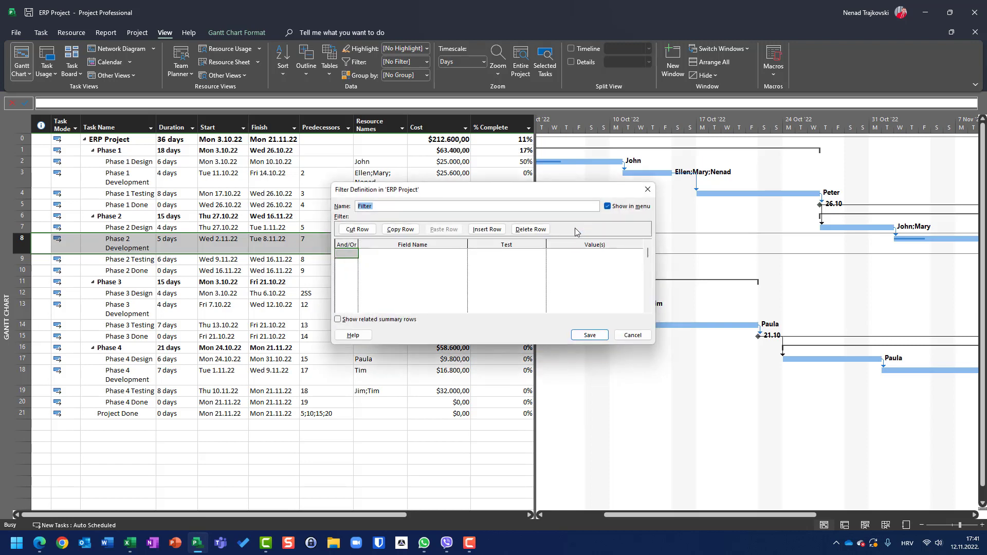
left_click(610, 209)
Name the new filter "Task with = or more than 50% done and cost >10k".
left_click(559, 208)
double_click(559, 208)
type("Task with mo")
key("BackSpace")
type("= or more than 50% done and cost more tha")
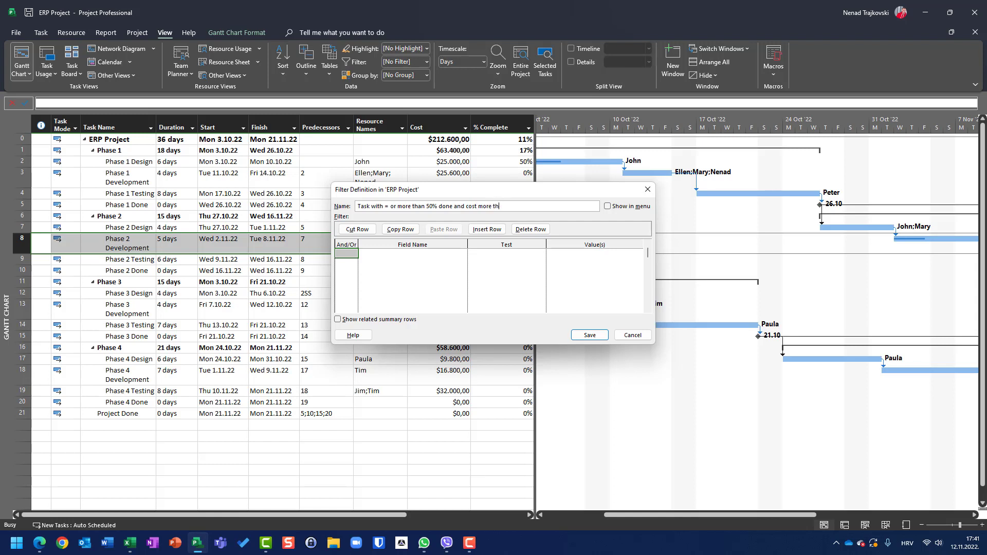
key("BackSpace")
key("BackSpace")
key("BackSpace")
key("BackSpace")
key("BackSpace")
key("BackSpace")
key("BackSpace")
key("BackSpace")
type("t >10k")
Define the filter's first condition as % Complete is greater than or equal to 50.
left_click(463, 254)
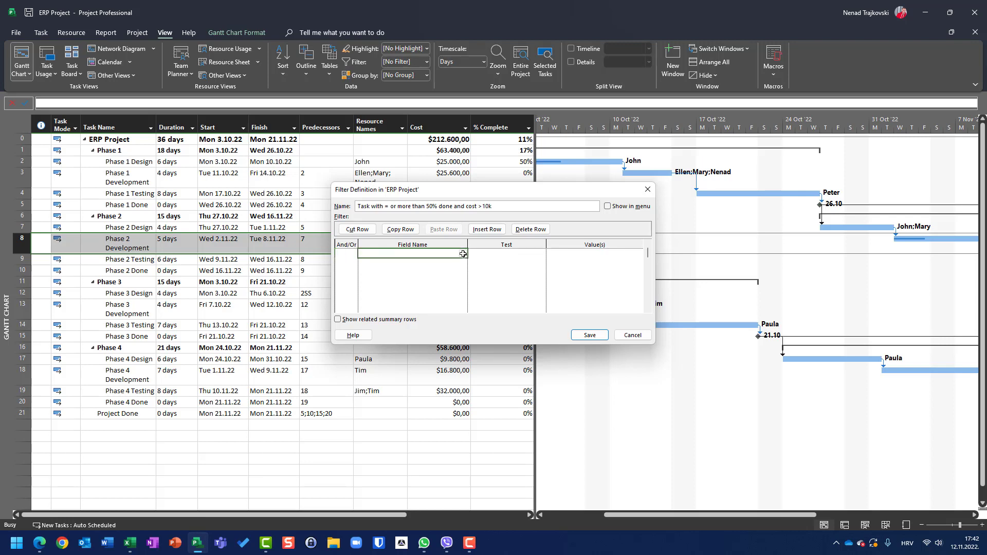
left_click(463, 254)
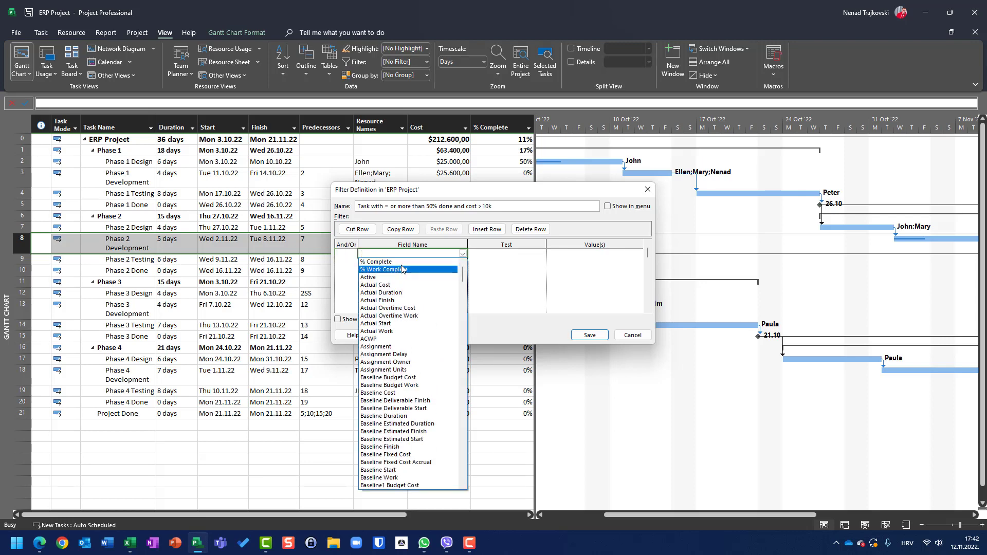
left_click(378, 262)
left_click(521, 256)
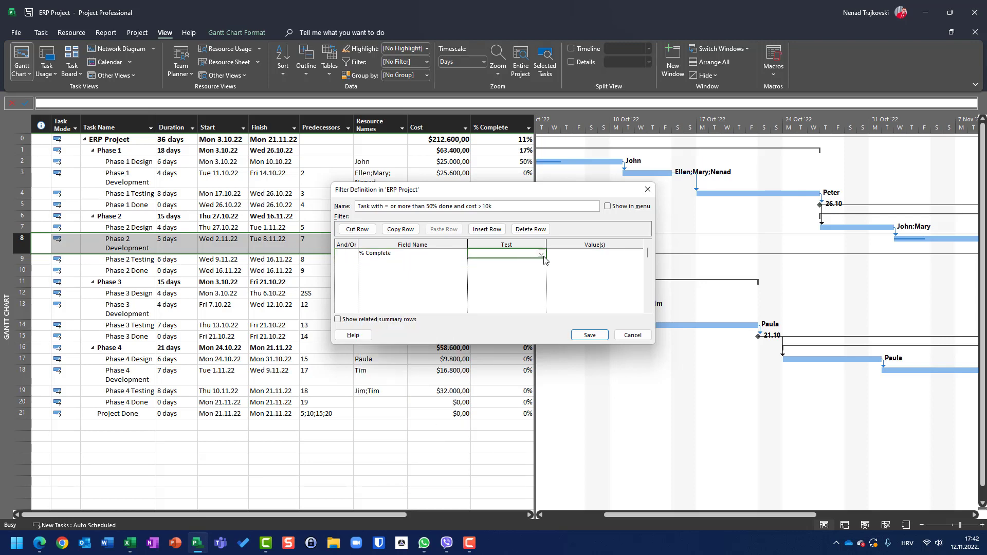
left_click(544, 257)
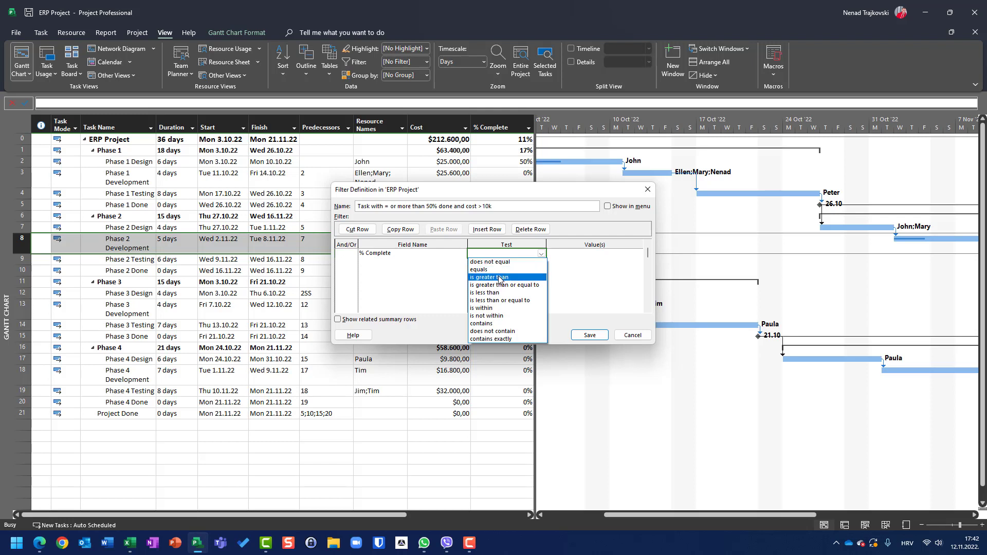
left_click(502, 286)
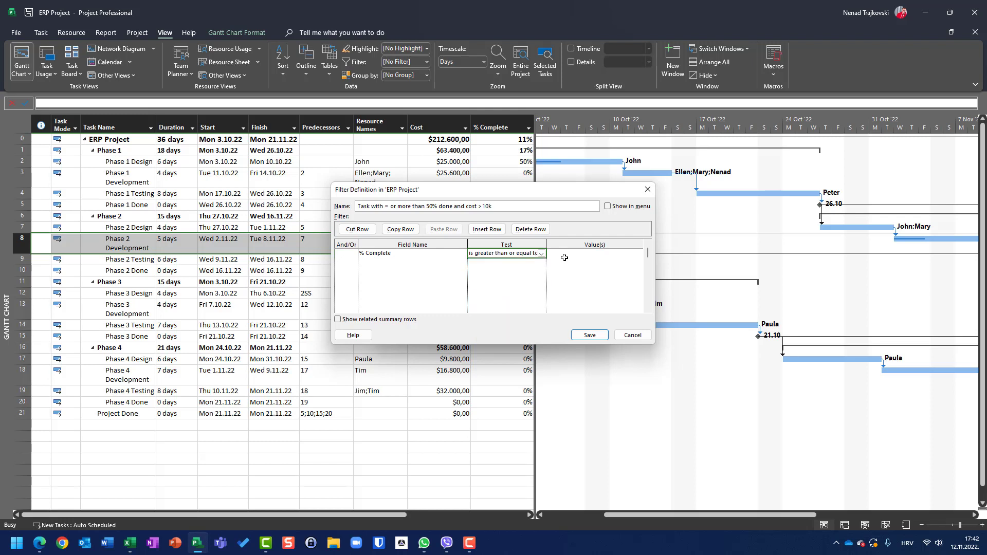
left_click(567, 256)
type("1")
key("BackSpace")
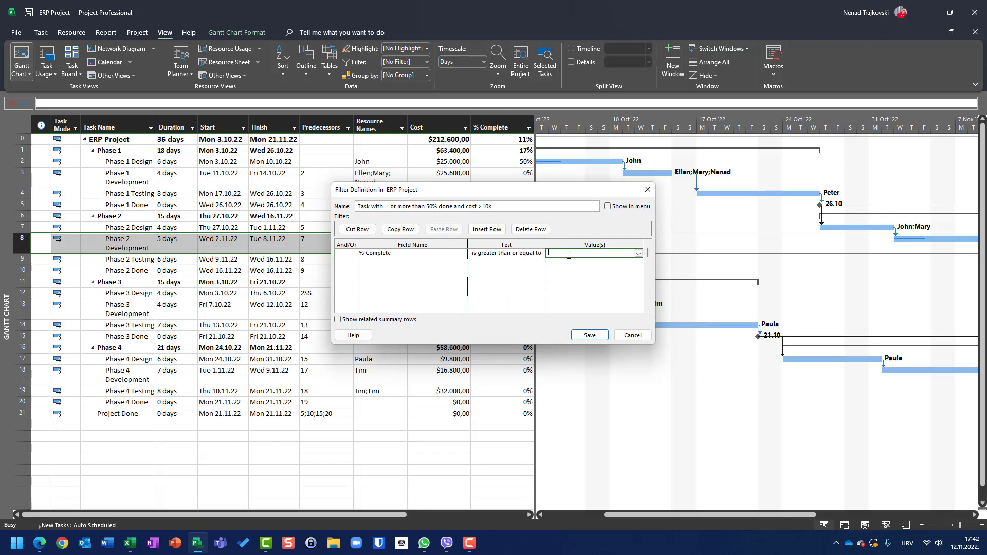
type("50")
key("Tab")
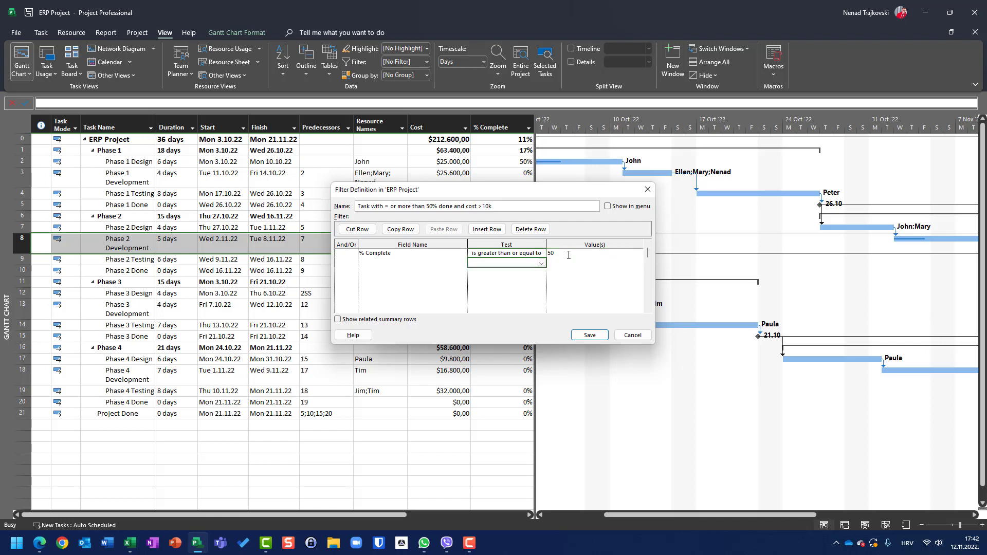
Add an And condition requiring Cost is greater than or equal to 10000, and save the filter.
type("And")
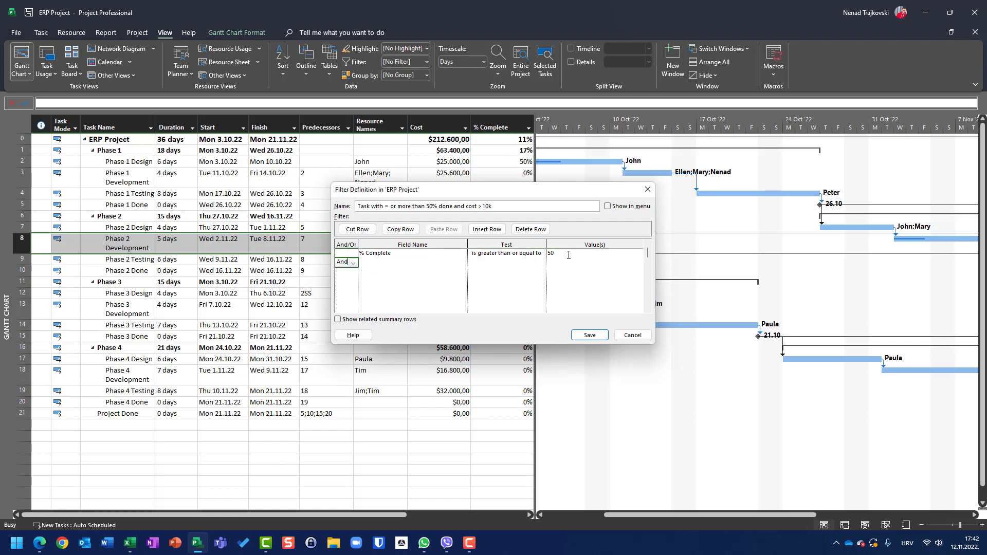
key("Tab")
type("Cos")
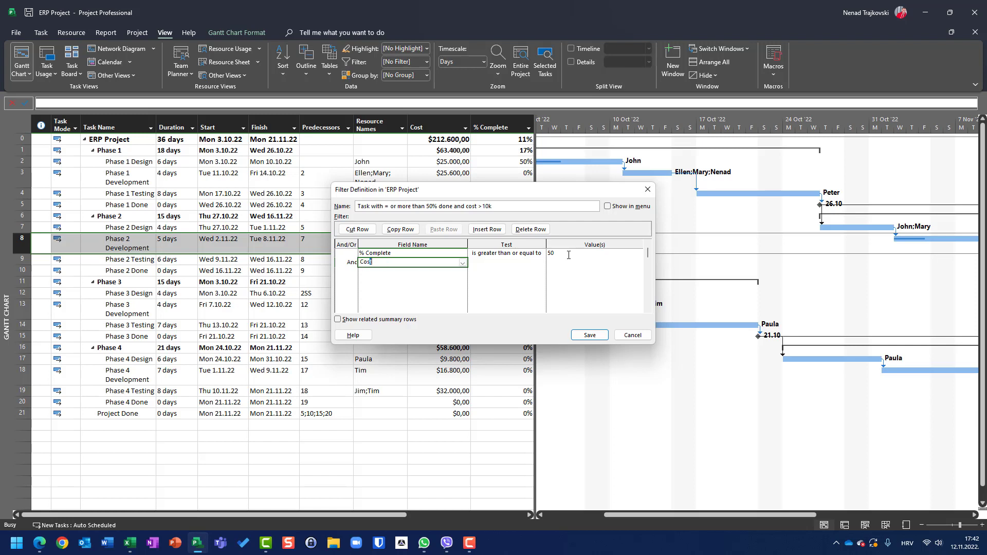
type("t")
key("Tab")
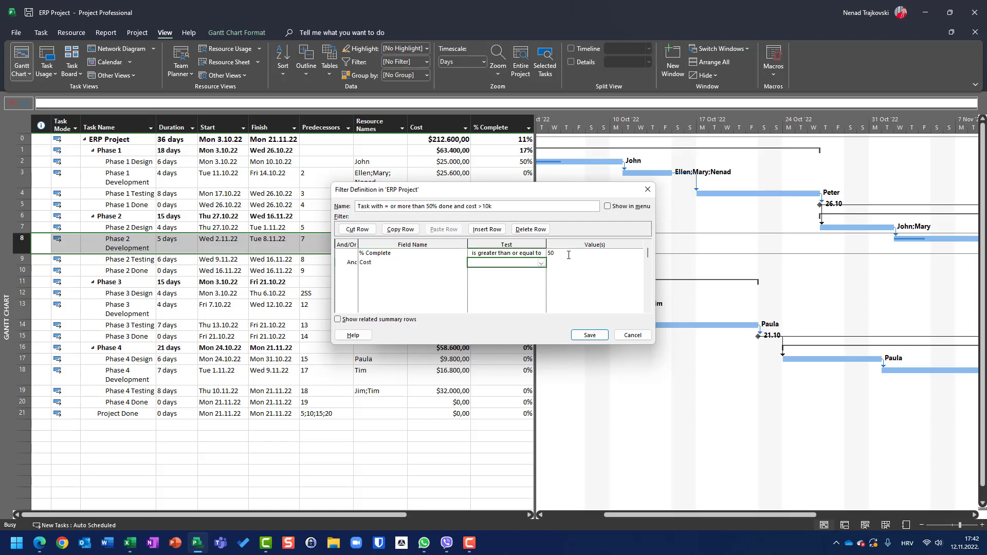
left_click(545, 263)
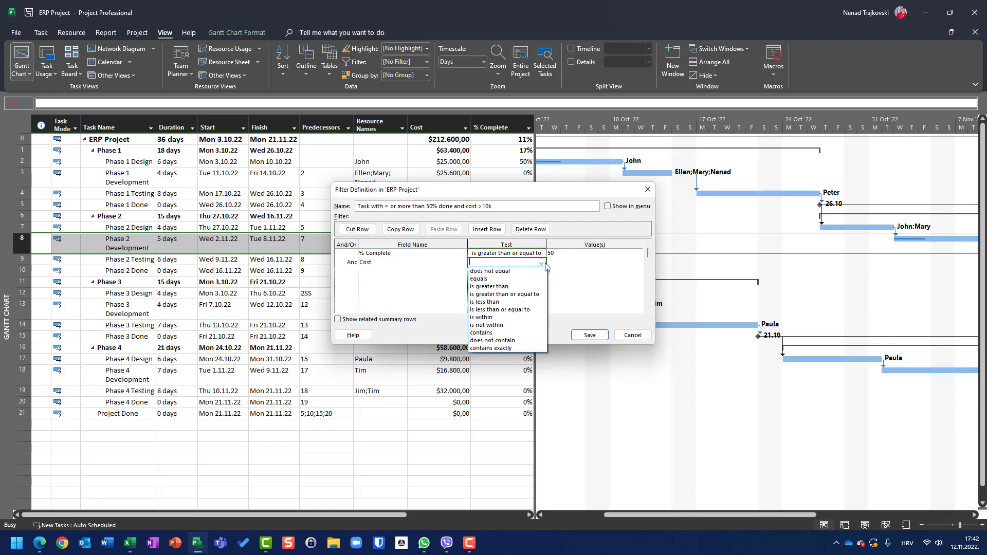
left_click(509, 295)
key("Tab")
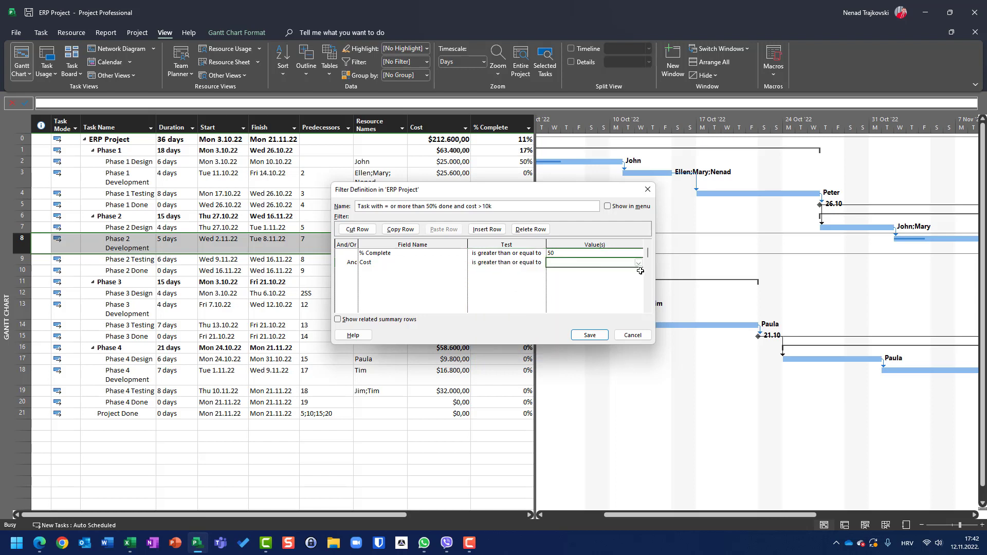
type("10000")
left_click(590, 336)
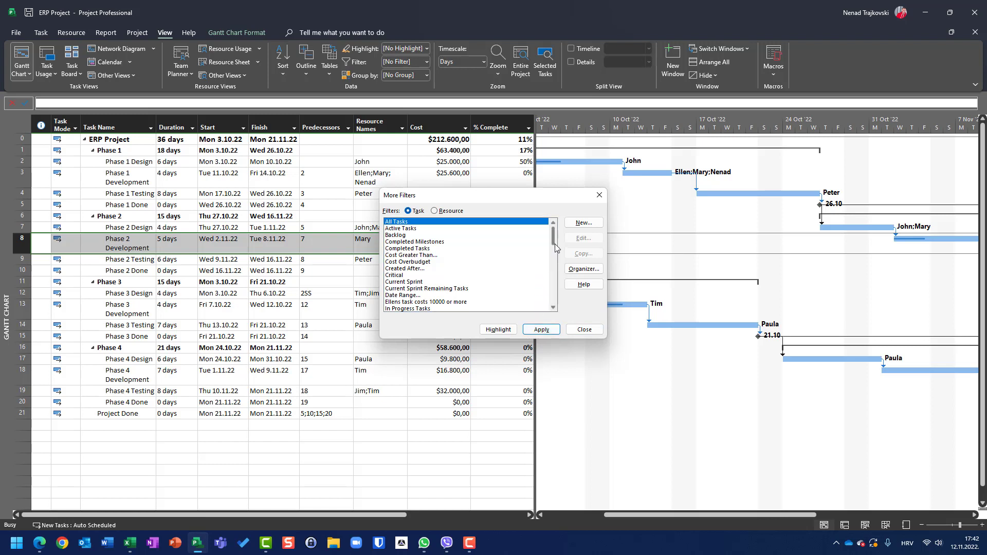
Apply the custom filter "Task with = or more than 50% done and cost >10k" from the complete filter list.
left_click_drag(555, 251, 552, 289)
left_click(491, 282)
left_click(529, 325)
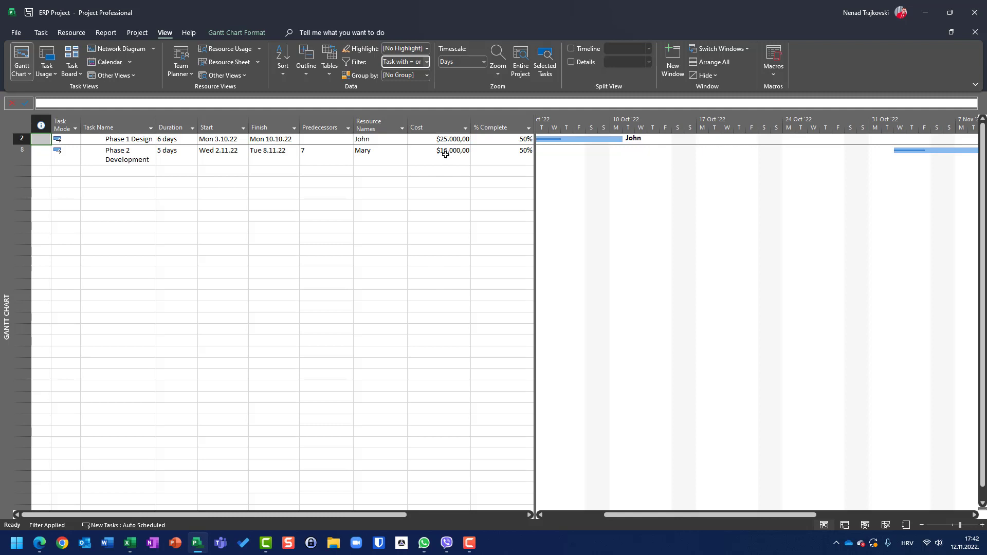
Remove the active filter and create a new one named "Task with 50% or more done or cost 10k or more".
left_click(427, 63)
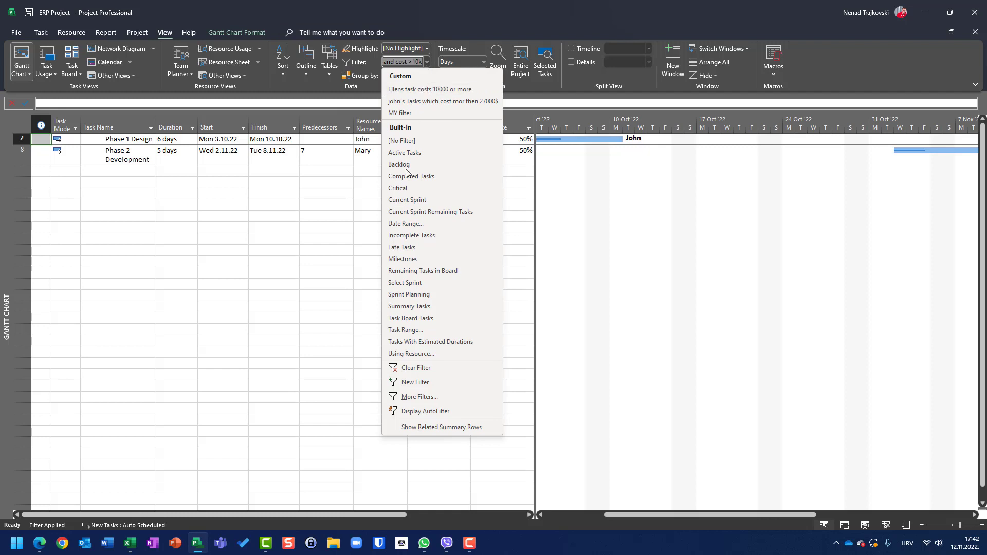
left_click(406, 142)
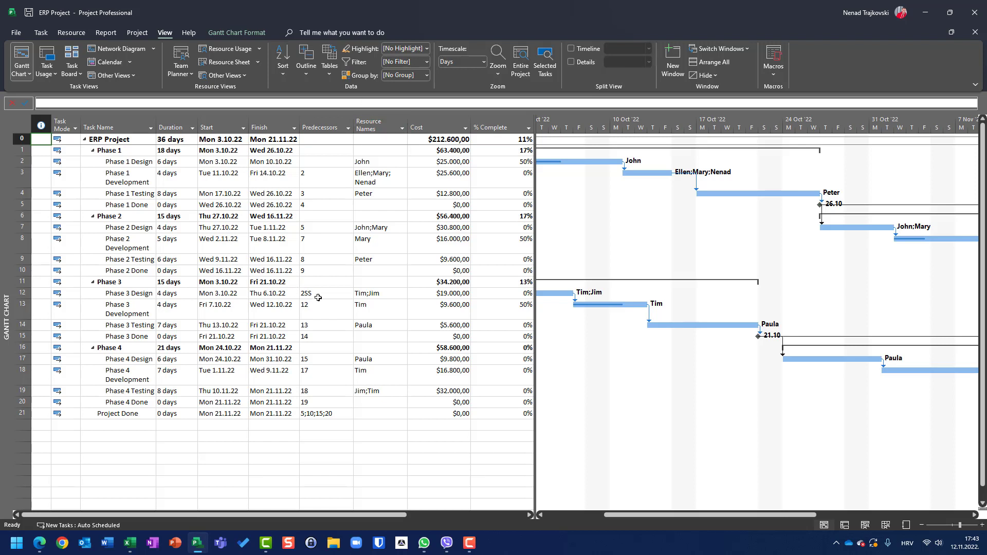
left_click(426, 68)
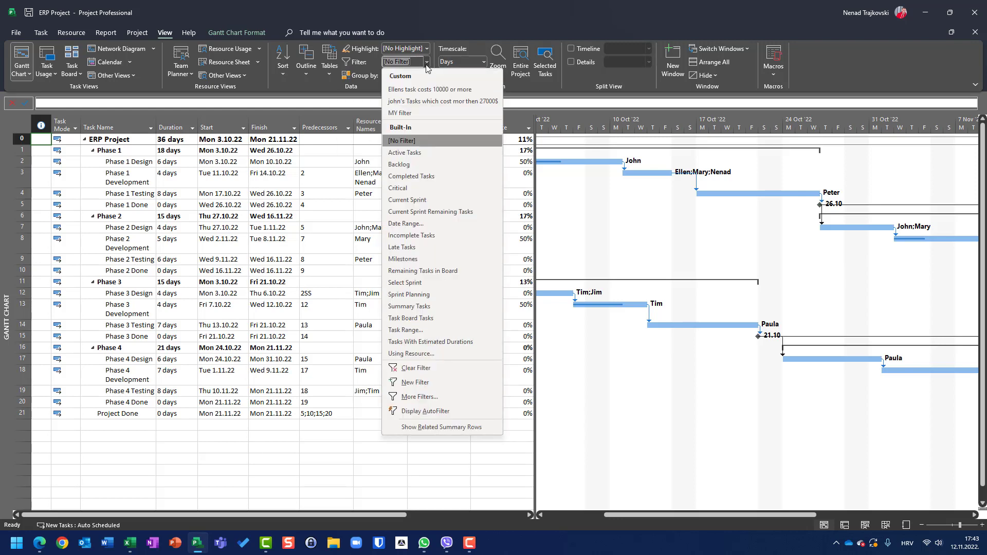
left_click(407, 382)
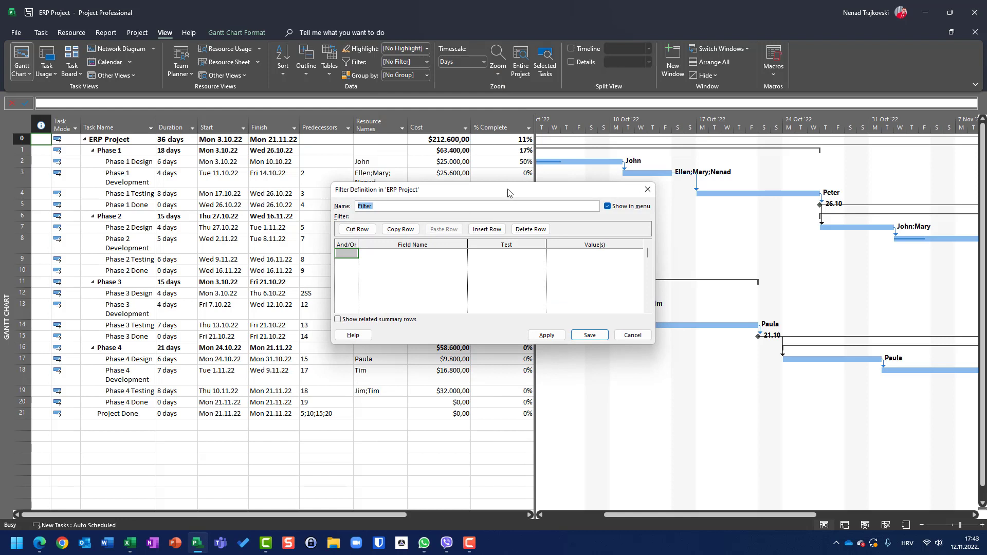
left_click_drag(508, 193, 503, 232)
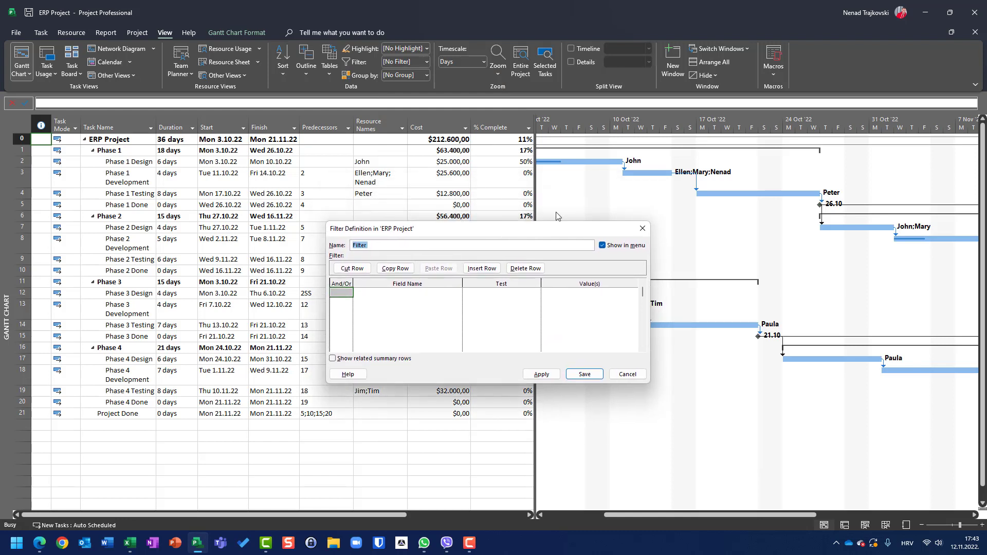
type("Filter")
left_click_drag(394, 248, 353, 249)
type("Task with 50% or more done or cost 10k o")
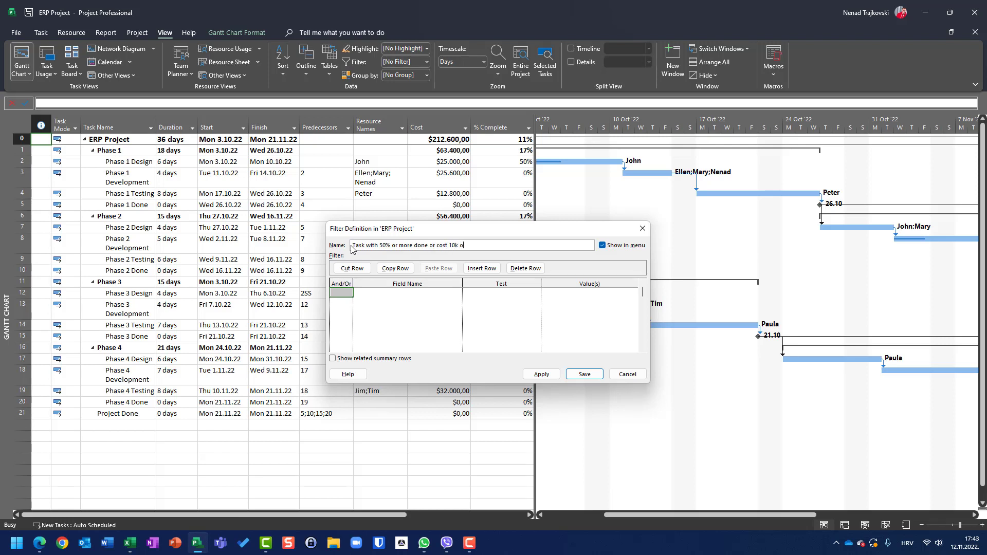
type("r more")
Set the new filter's first condition to % Complete is greater than or equal to 50.
left_click(419, 292)
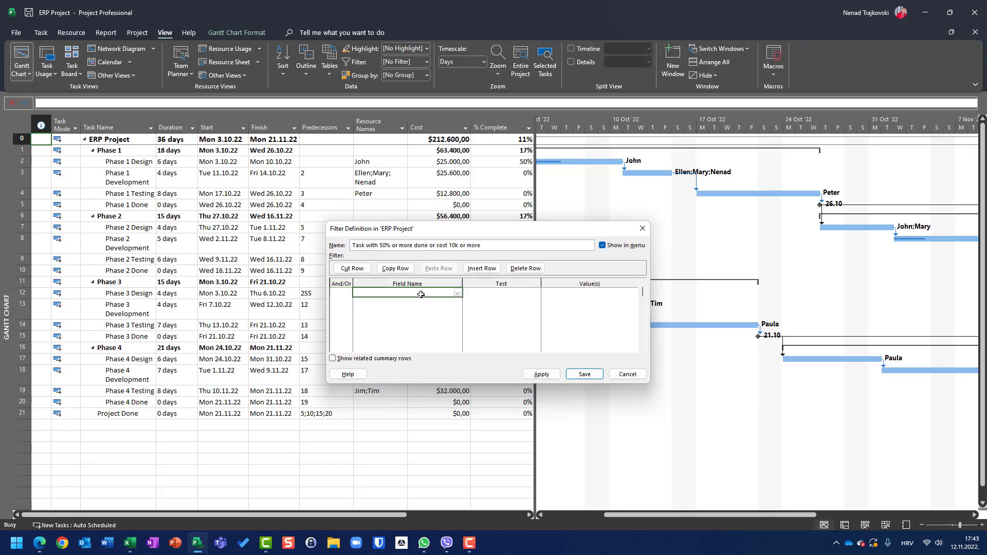
left_click(457, 294)
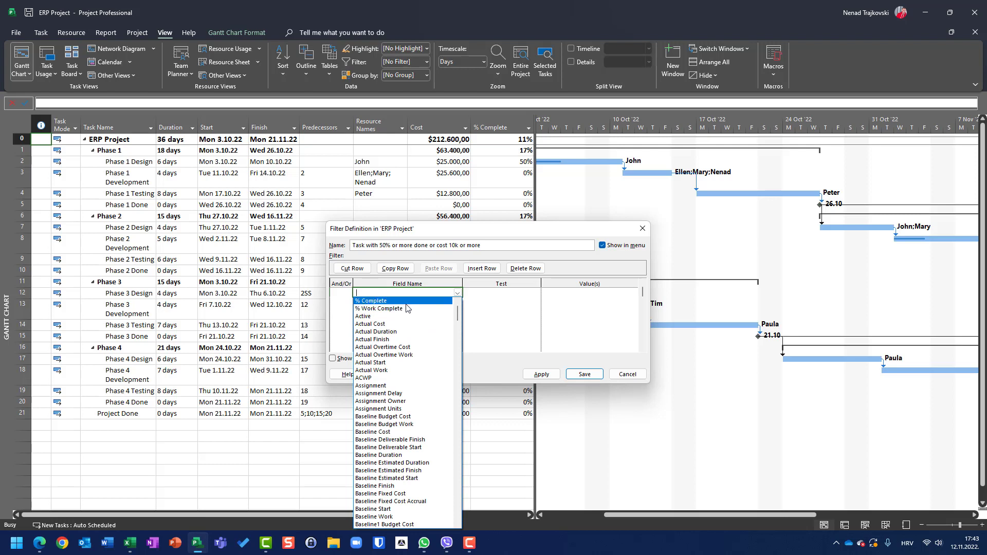
left_click(390, 301)
left_click(491, 293)
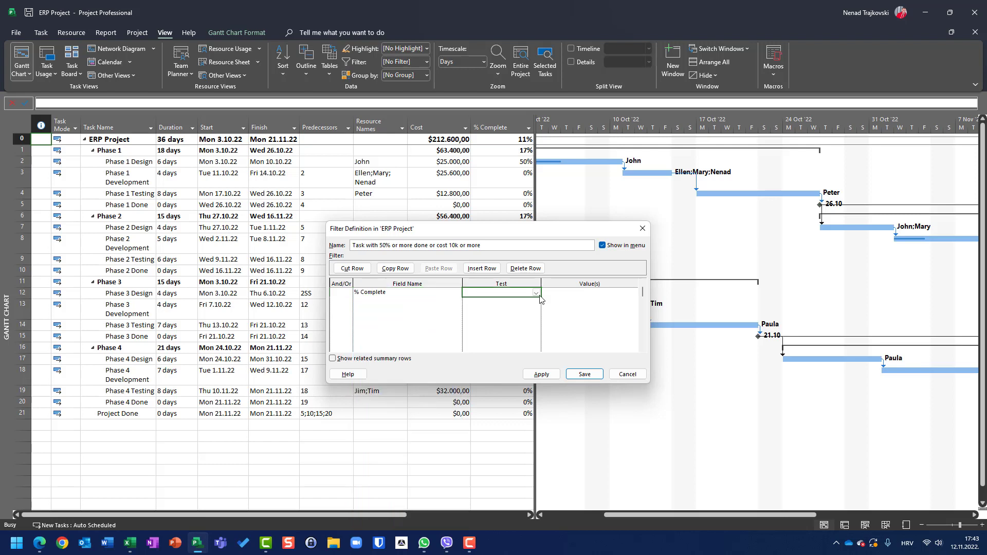
left_click(538, 295)
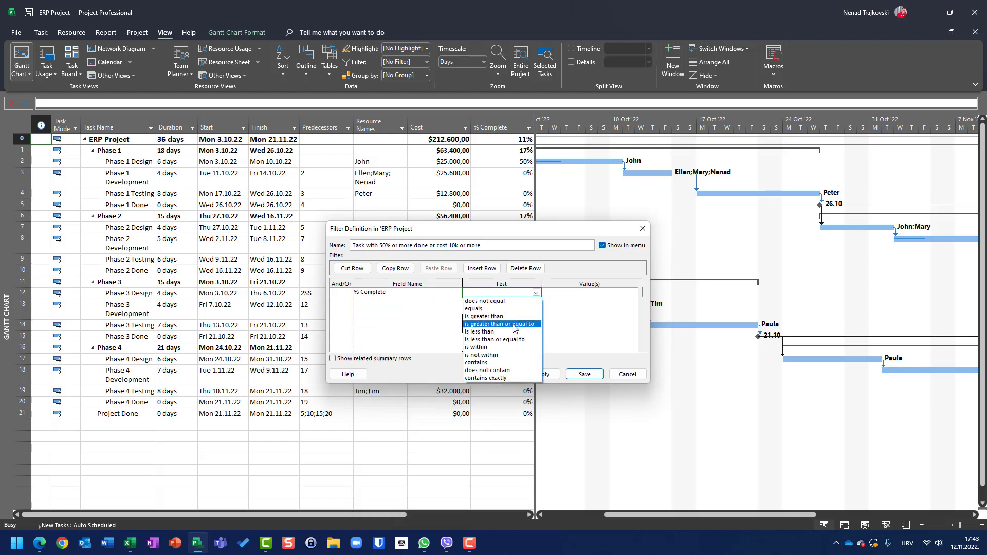
left_click(514, 324)
left_click(559, 292)
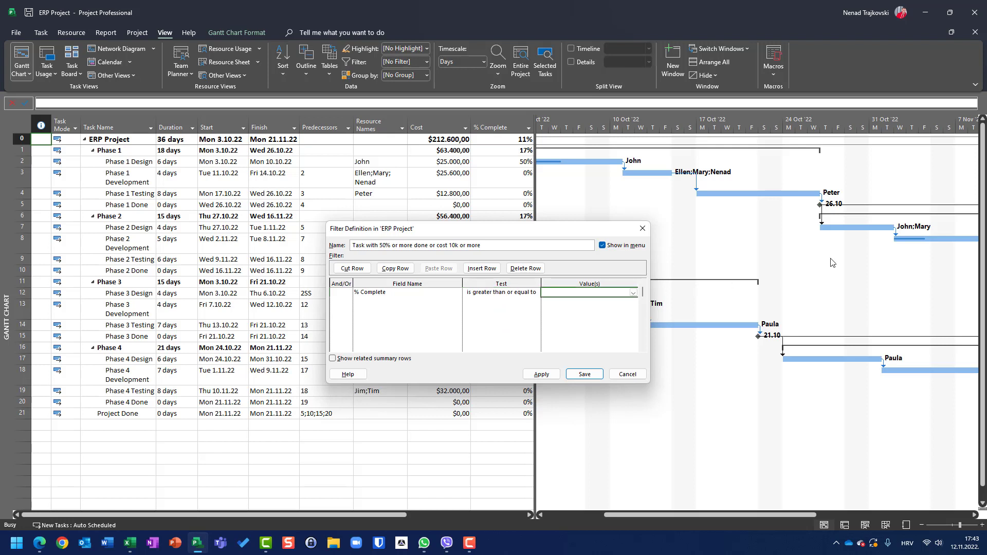
key("Tab")
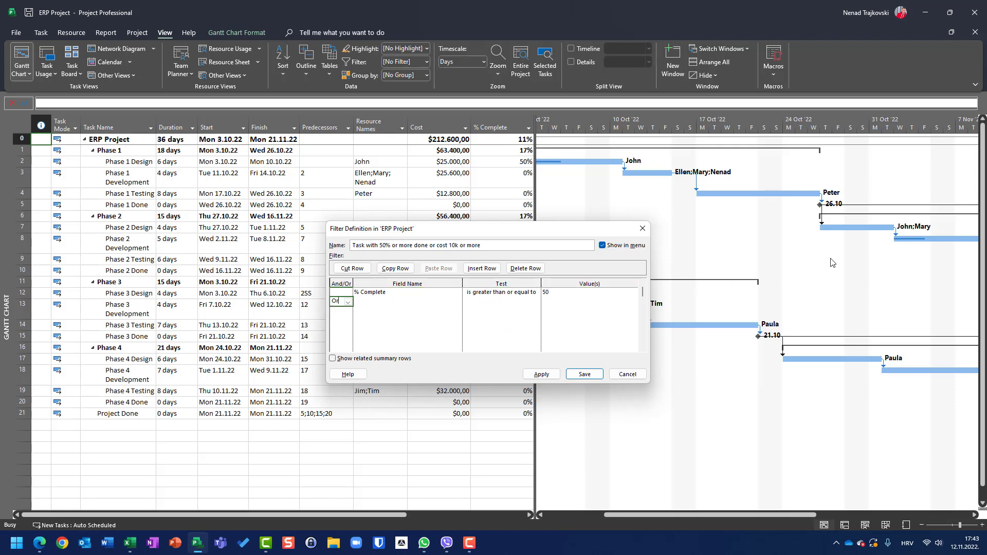
Add an Or condition for Cost is greater than or equal to 10000, and apply the filter.
type("Or")
key("Tab")
type("Cost")
key("Tab")
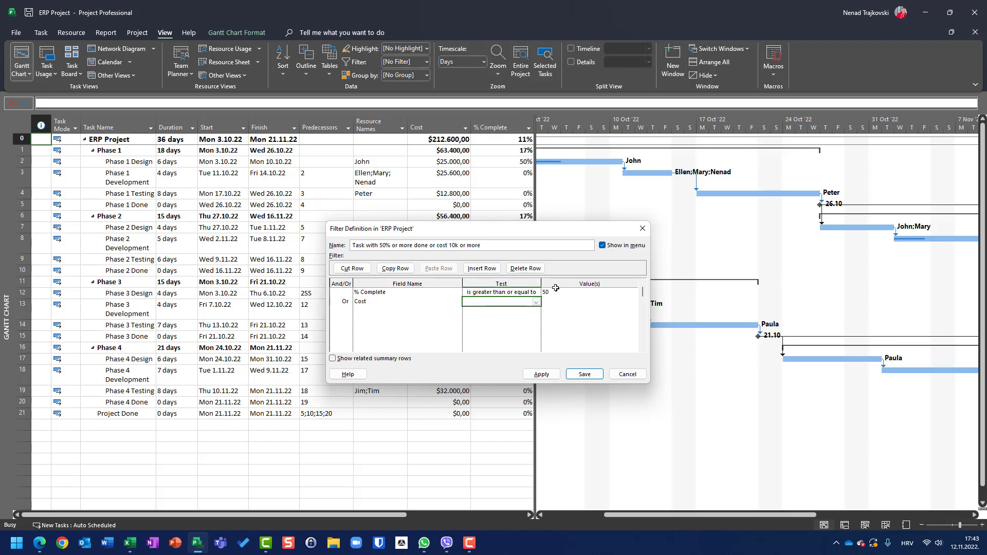
left_click(535, 304)
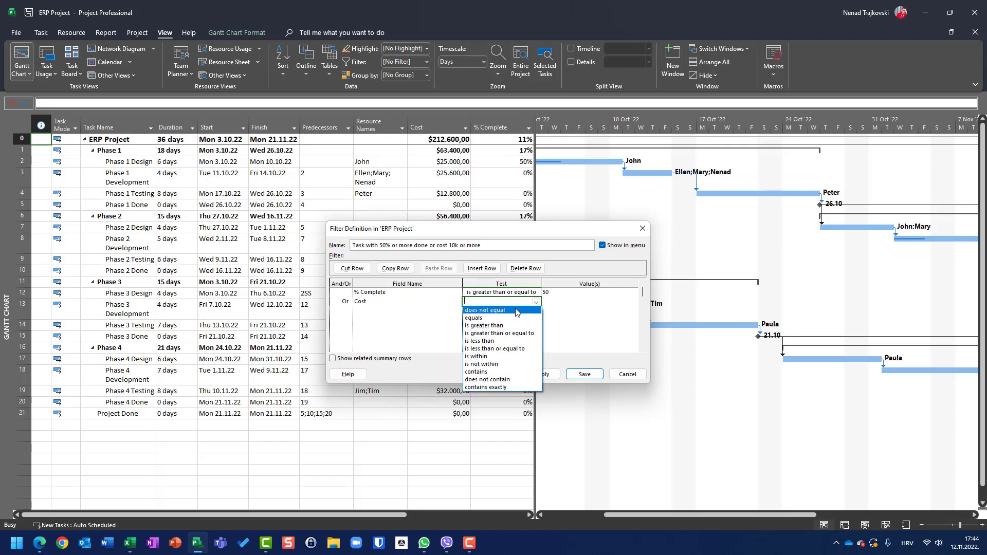
left_click(503, 335)
left_click(561, 303)
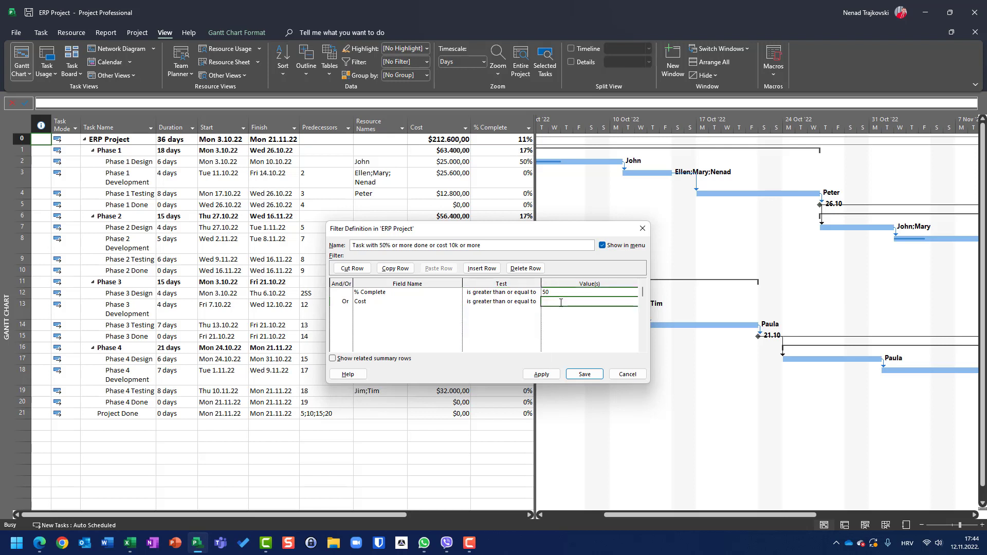
type("10000")
left_click(543, 375)
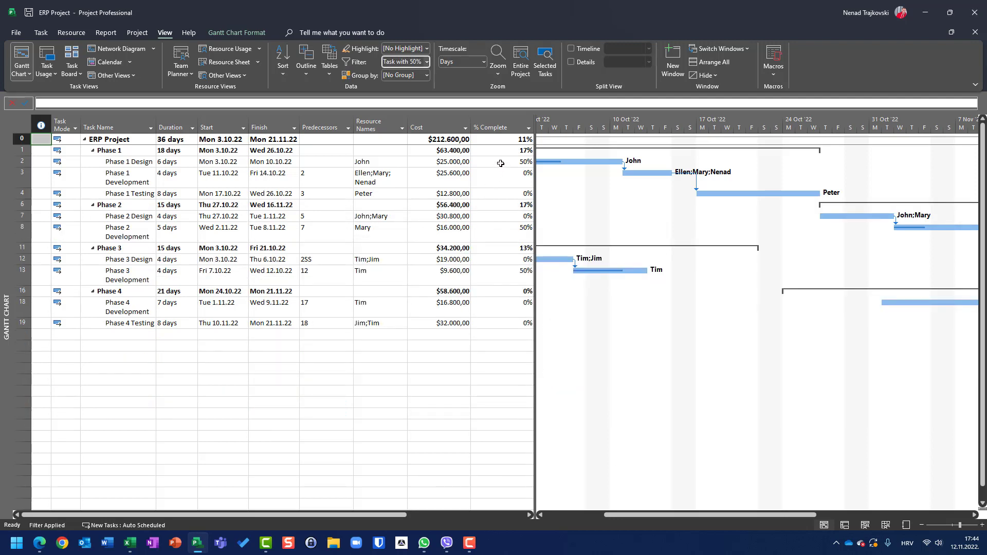
Check the costs of Phase 1 Design and Phase 2 Development in the filtered table, and clear the filter.
left_click(457, 162)
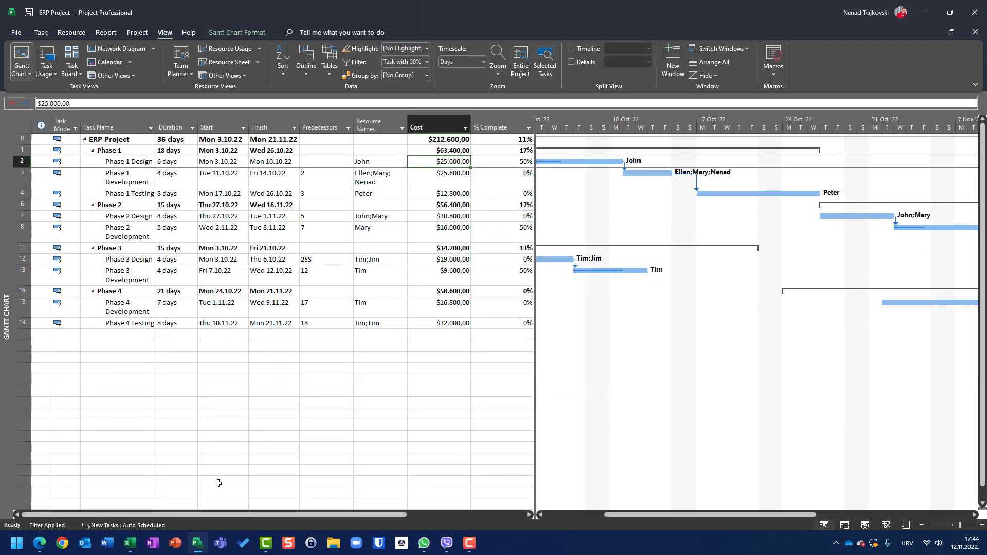
left_click(461, 231)
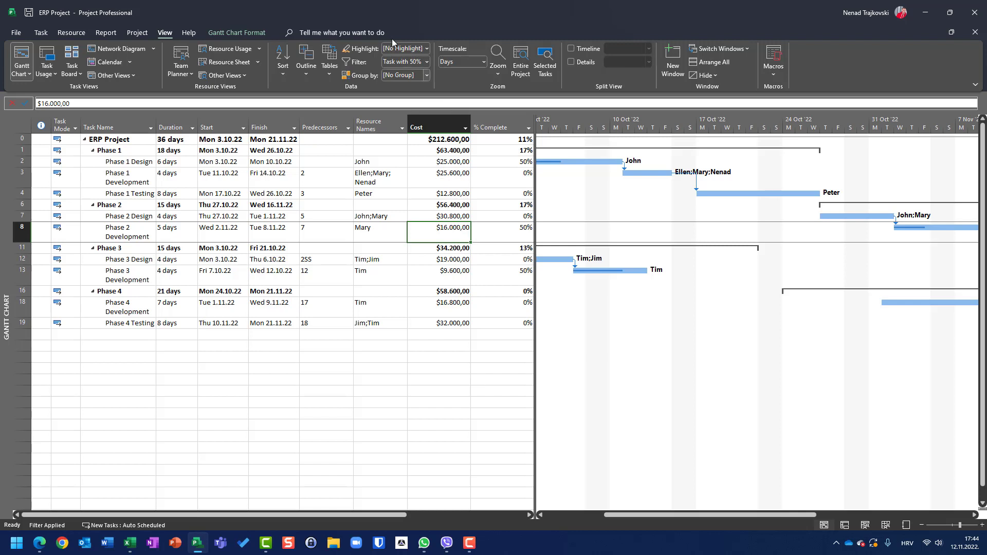
left_click(427, 63)
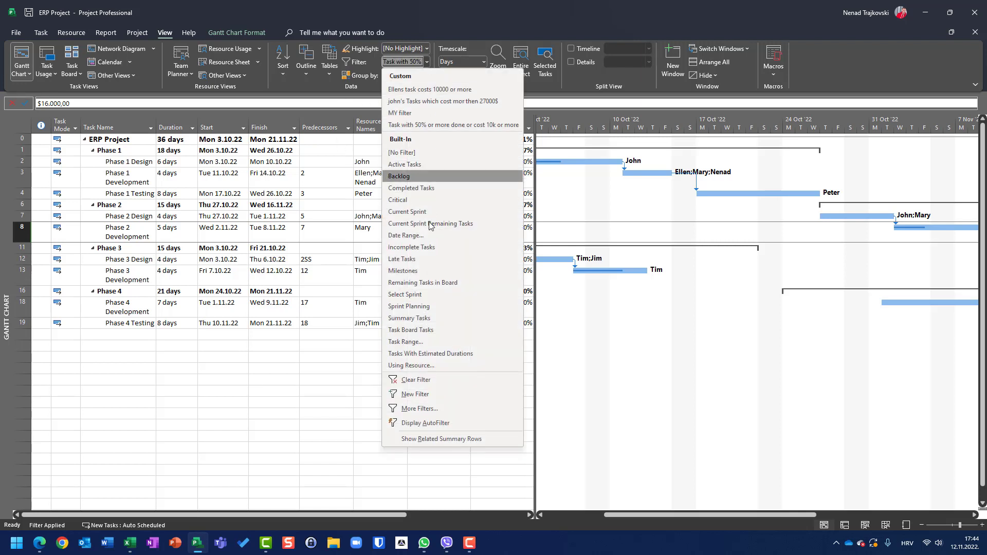
left_click(416, 381)
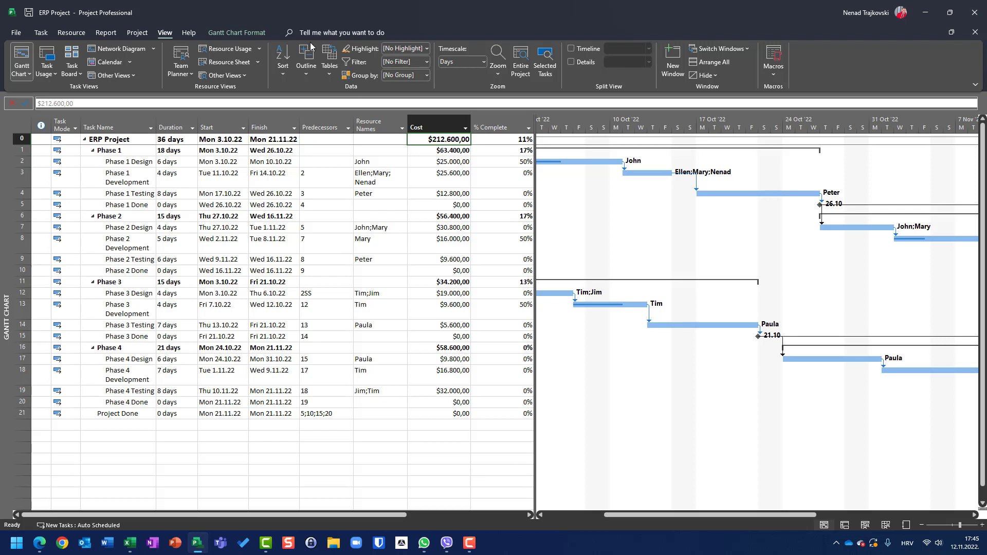
Open the Organizer for task filters from the complete list of filters.
left_click(427, 62)
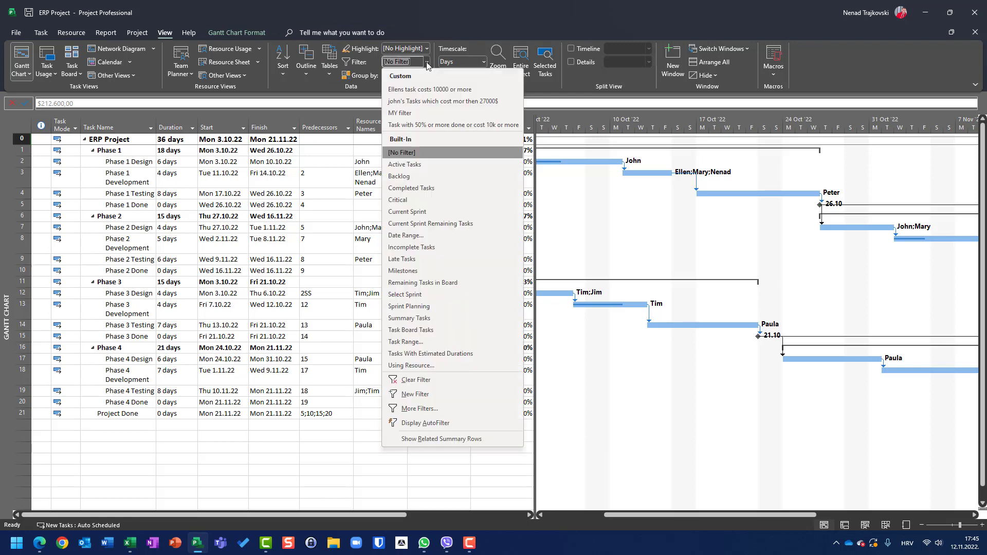
left_click(432, 409)
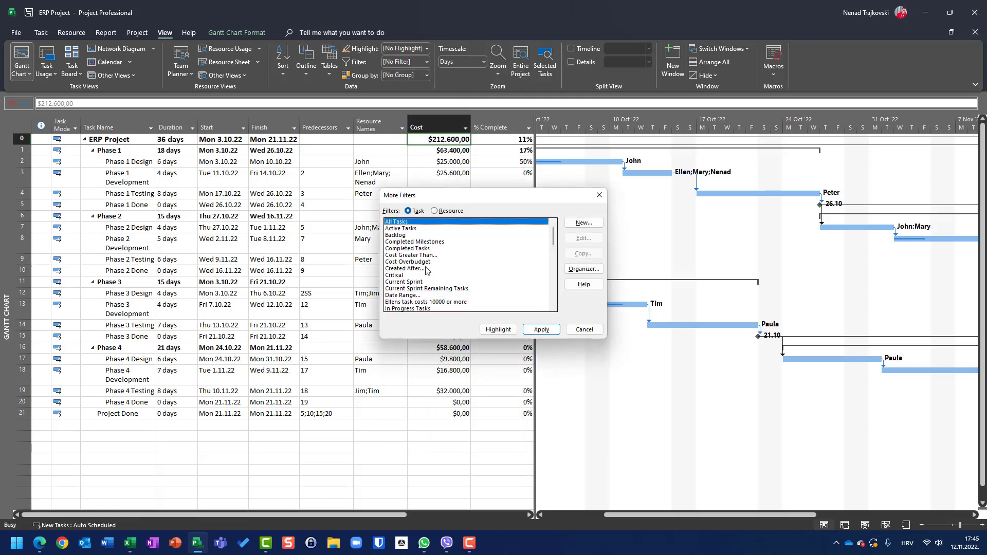
left_click(439, 303)
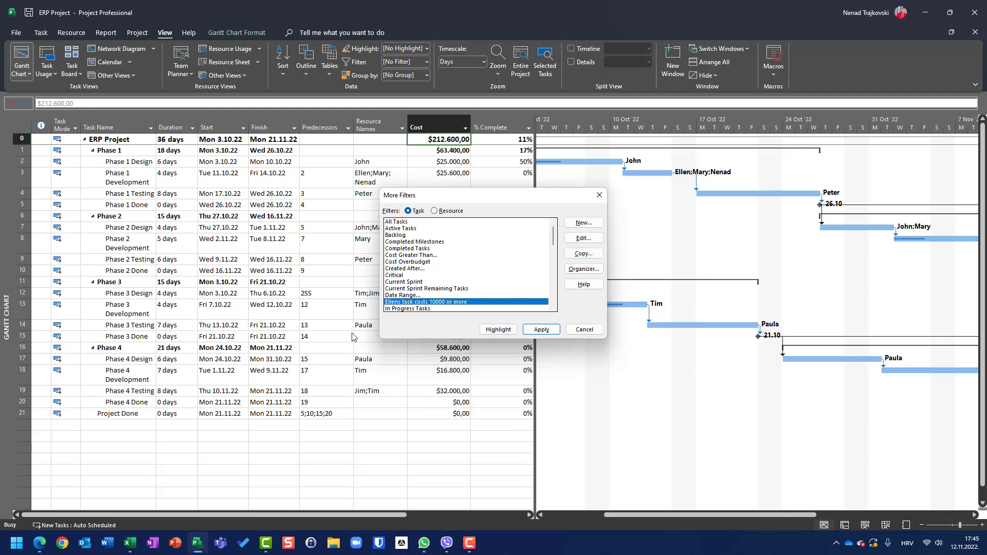
left_click(582, 269)
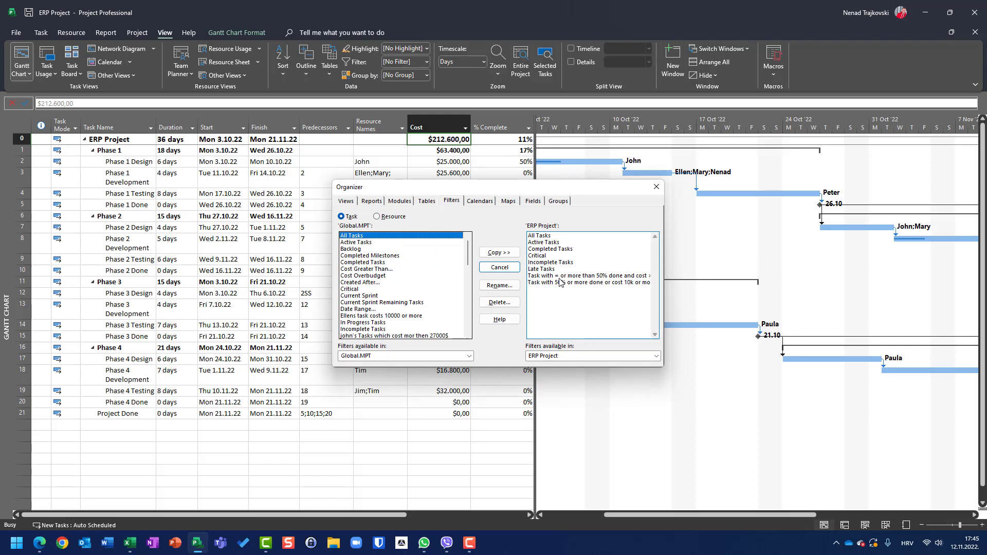
Copy the filter "Task with 50% or more done or cost 10k or more" from ERP Project to Global.MPT, replacing the existing version.
left_click(560, 276)
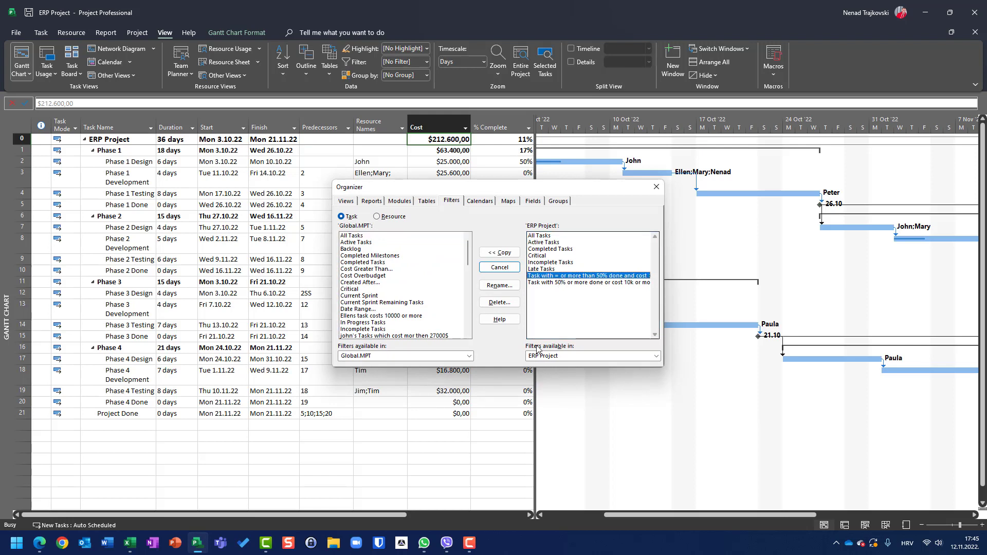
left_click(543, 283)
left_click(544, 277)
left_click(545, 284)
left_click(545, 277)
left_click(562, 283)
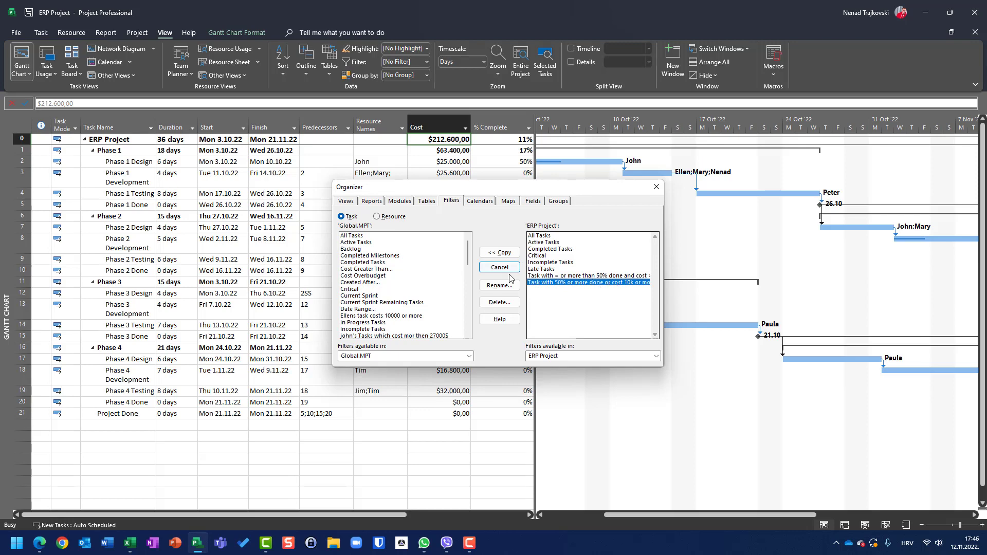
left_click(505, 255)
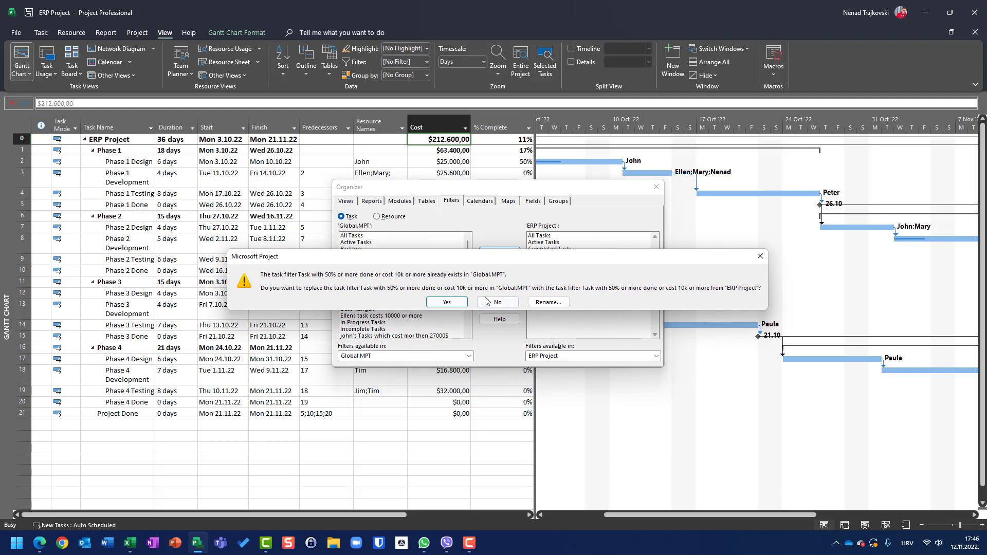
left_click(453, 303)
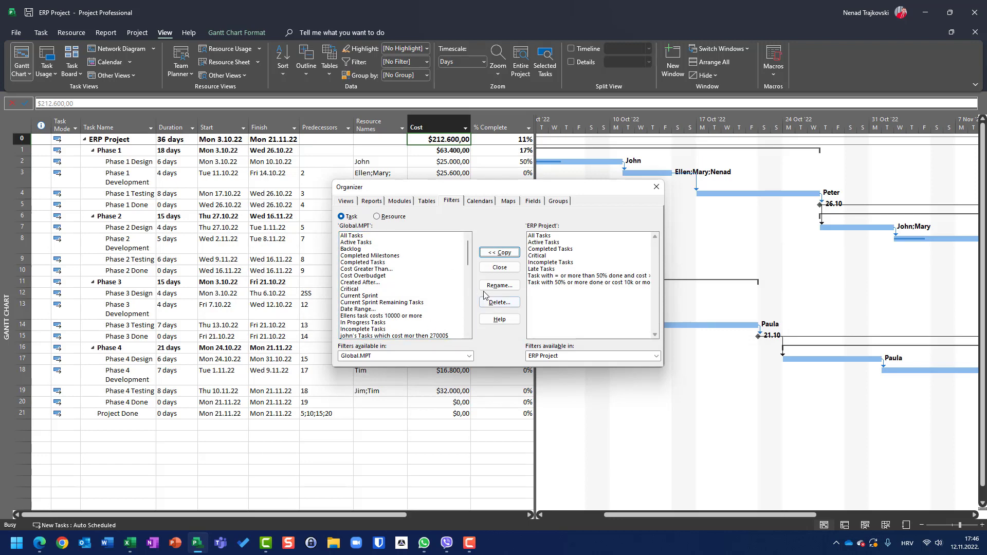
left_click(494, 267)
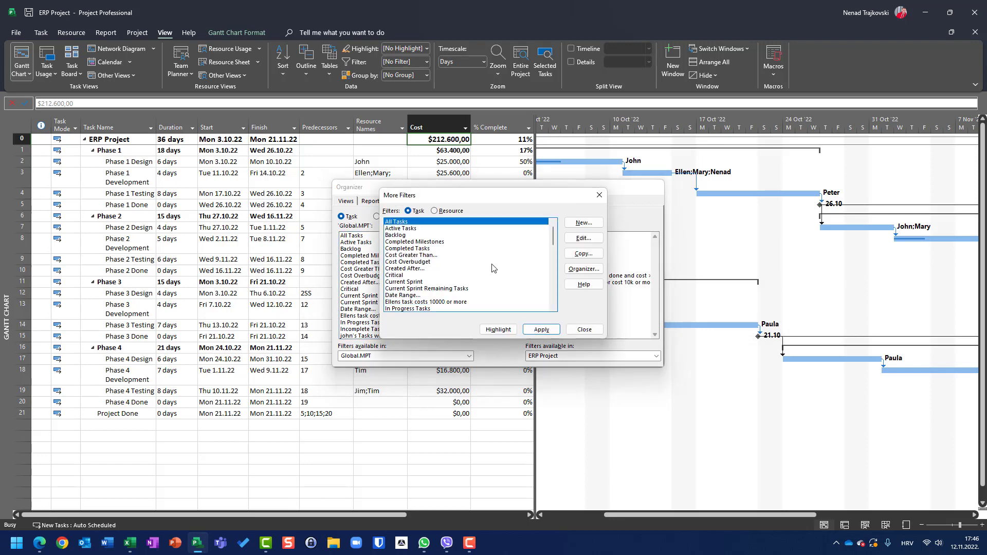
left_click(585, 330)
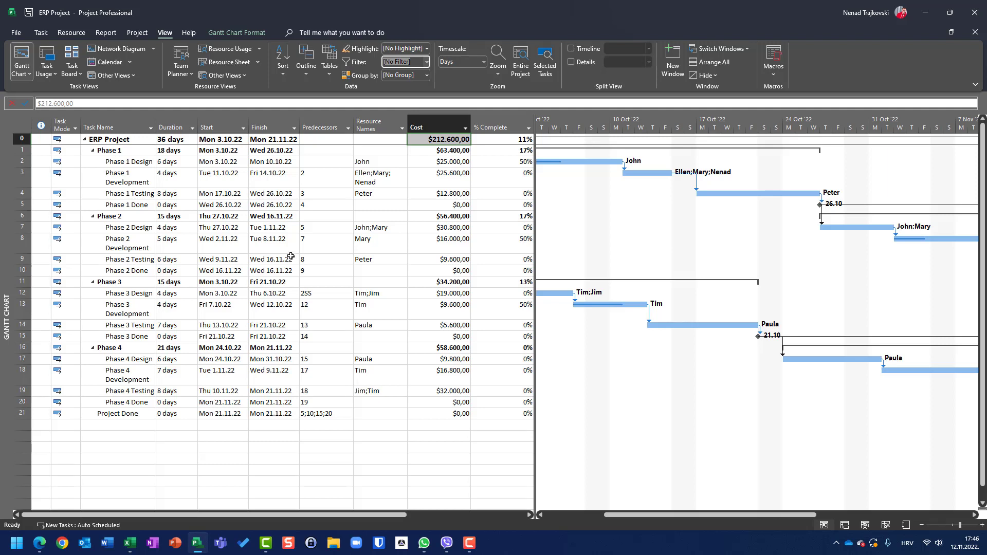
Create a blank project, check which custom filters it offers, and close it to return to ERP Project.
left_click(325, 207)
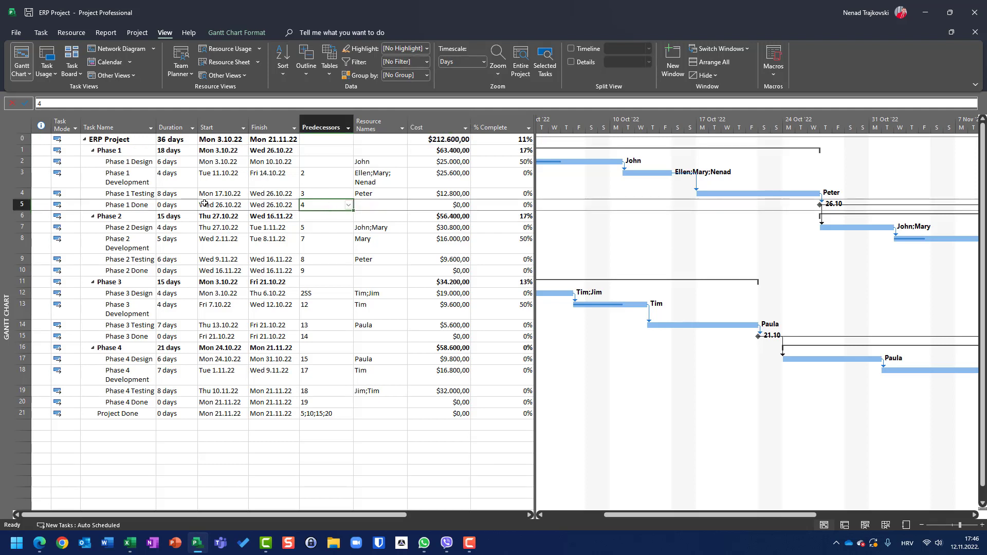
left_click(129, 229)
key("ctrl+n")
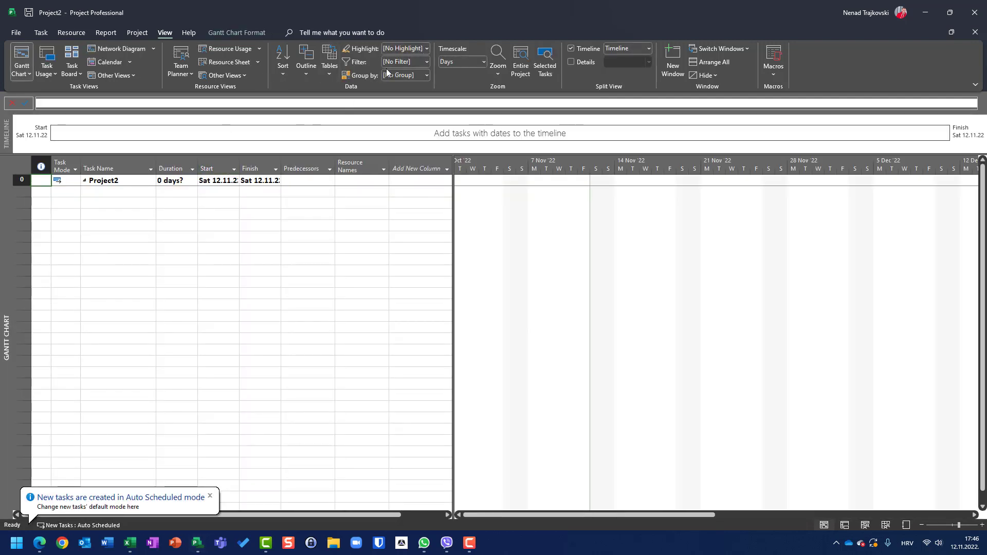
left_click(427, 62)
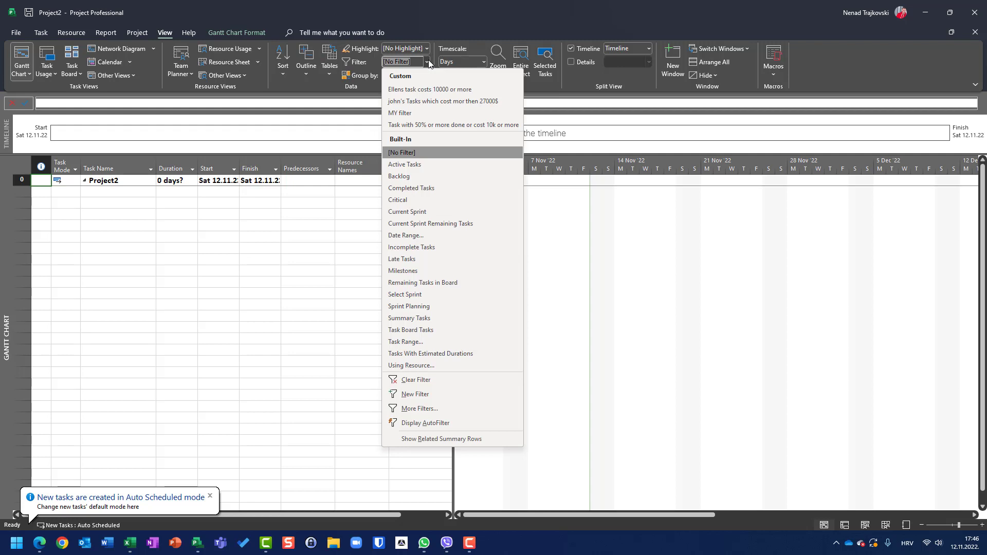
left_click(238, 227)
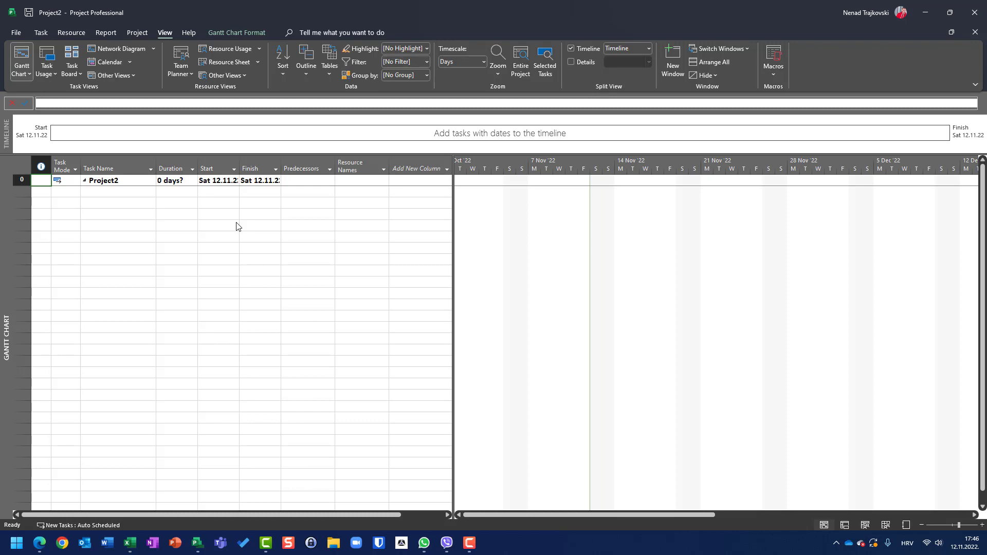
key("alt+f")
key("c")
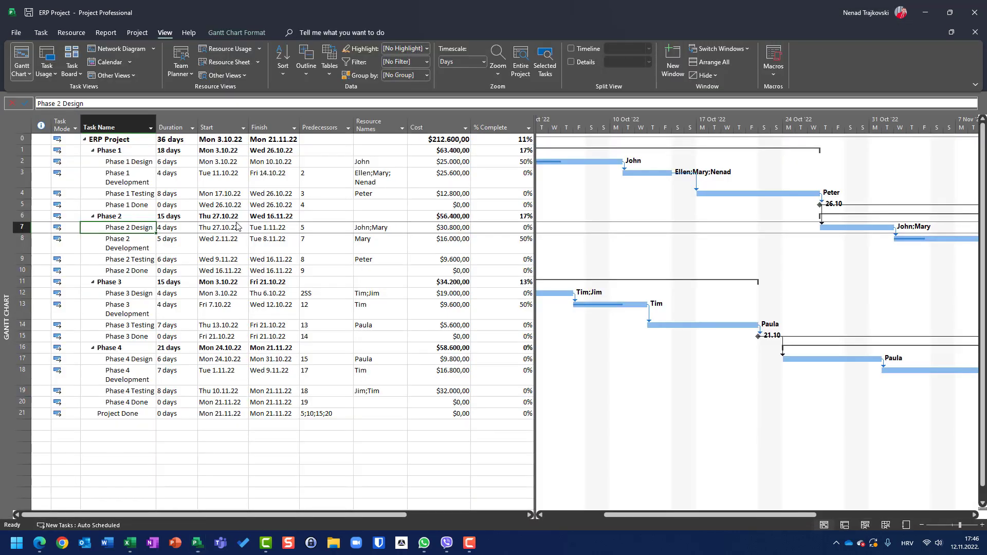
Apply the filter "Task with 50% or more done or cost 10k or more" from the complete list of filters.
left_click(427, 62)
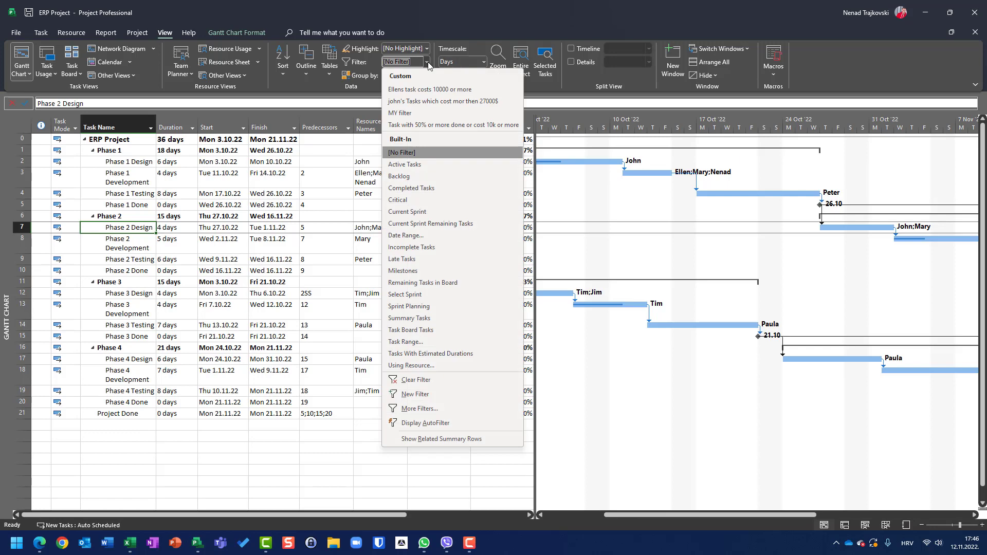
left_click(423, 409)
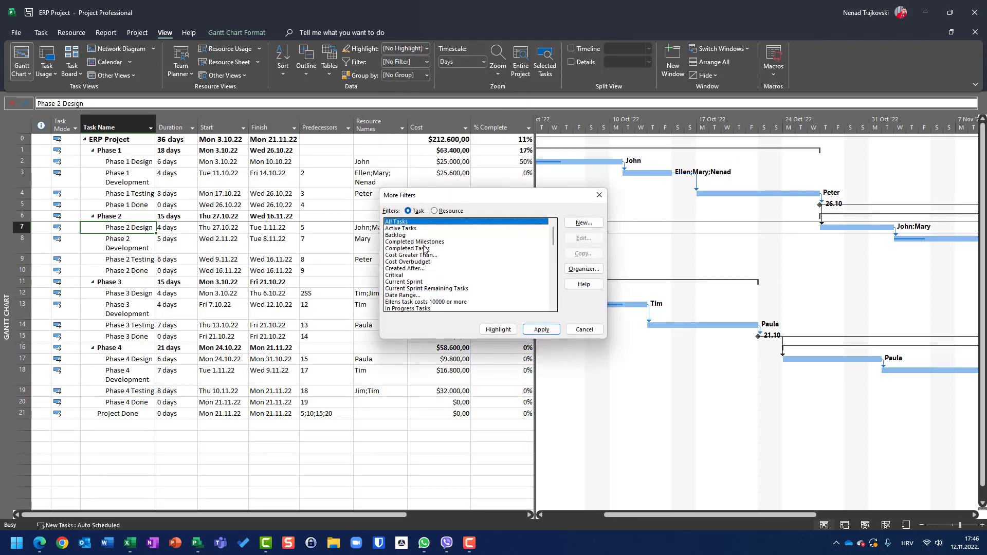
scroll(428, 255, "down", 5)
scroll(430, 254, "down", 7)
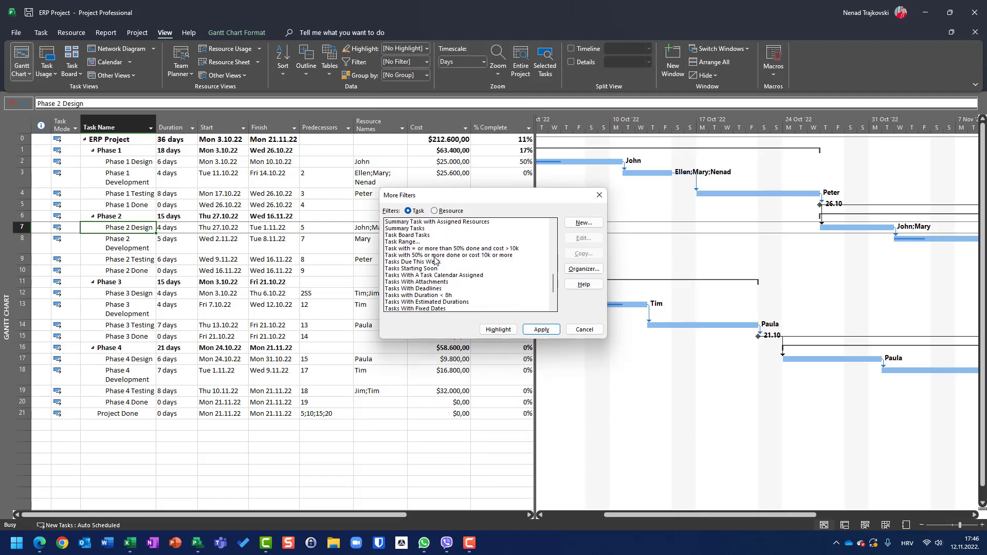
left_click(435, 255)
left_click(539, 329)
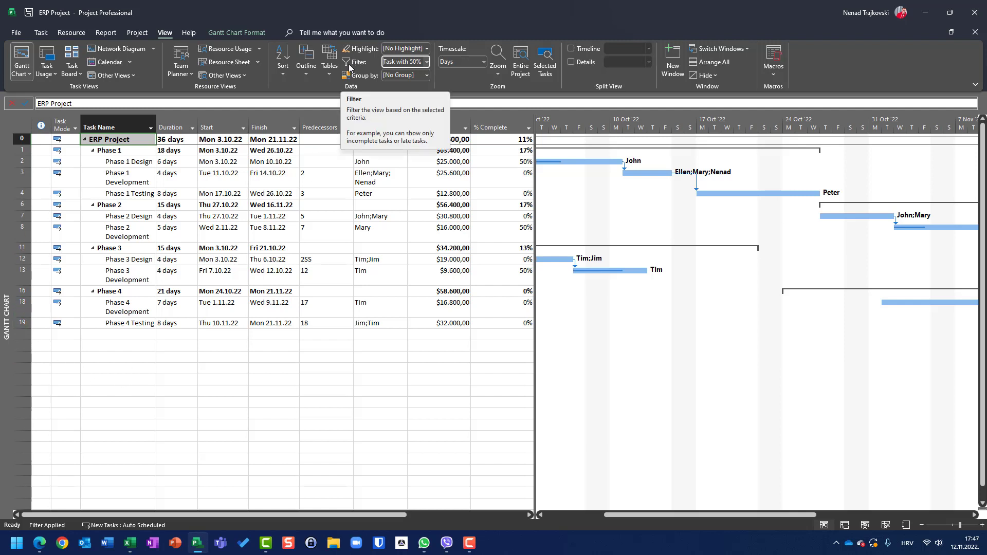
Remove the active filter from the ERP Project task table by choosing No Filter.
left_click(38, 32)
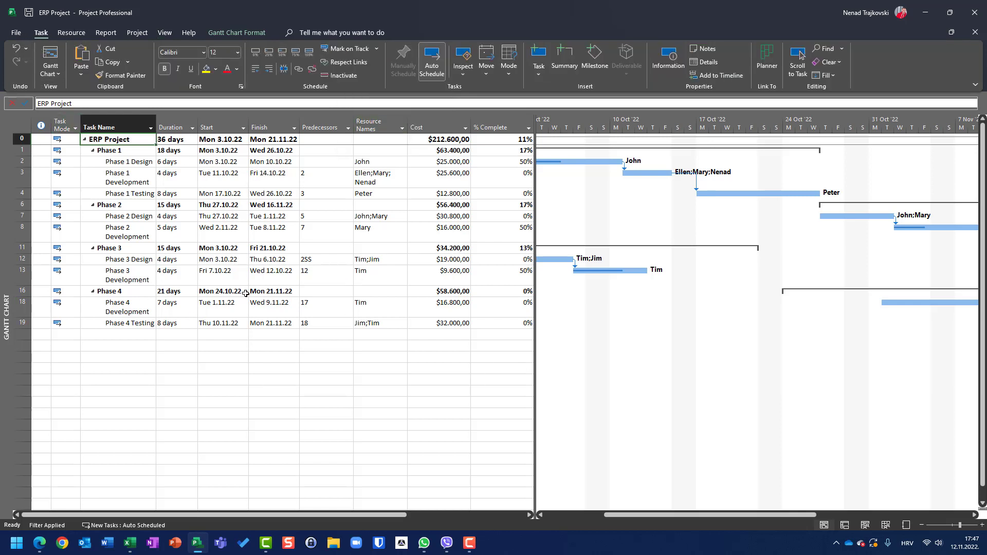
left_click(164, 33)
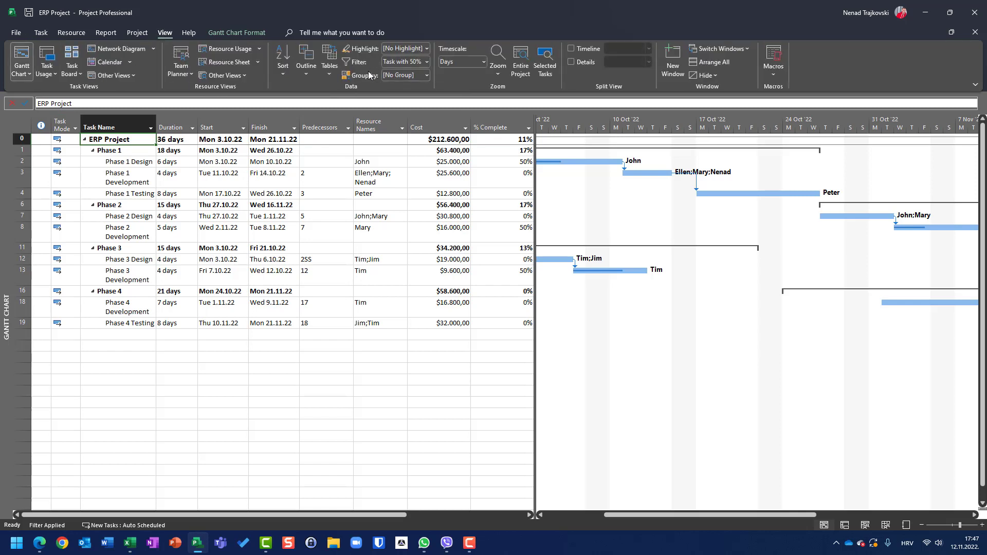
left_click(427, 62)
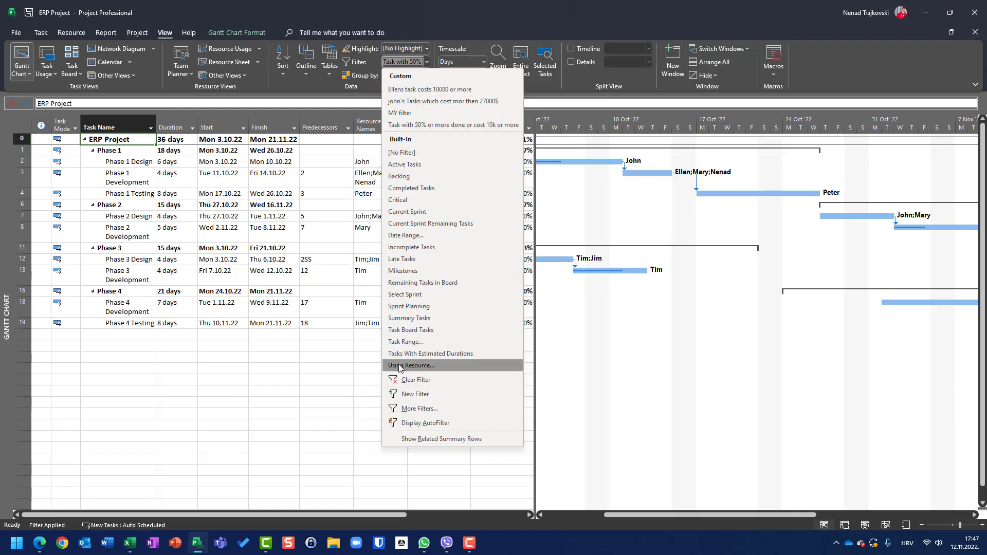
left_click(402, 153)
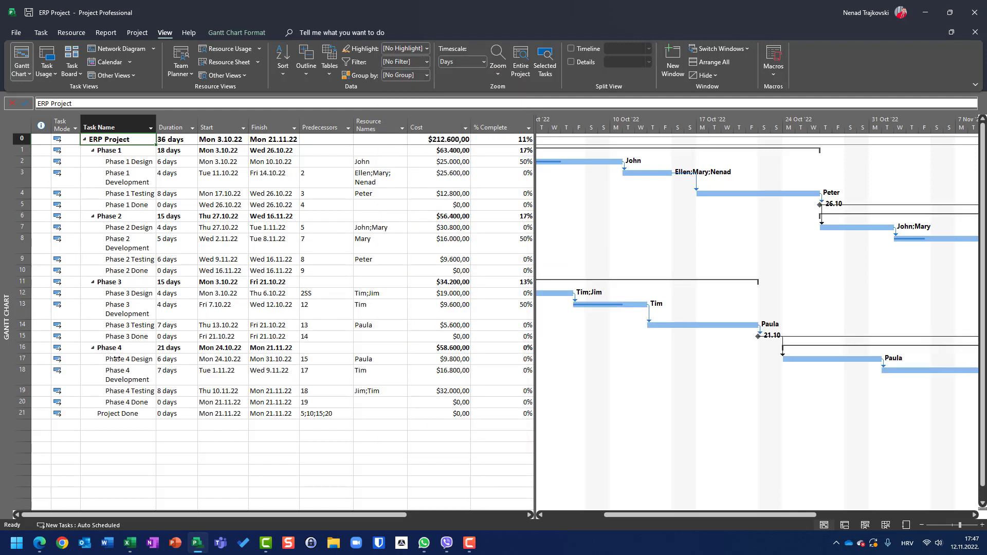